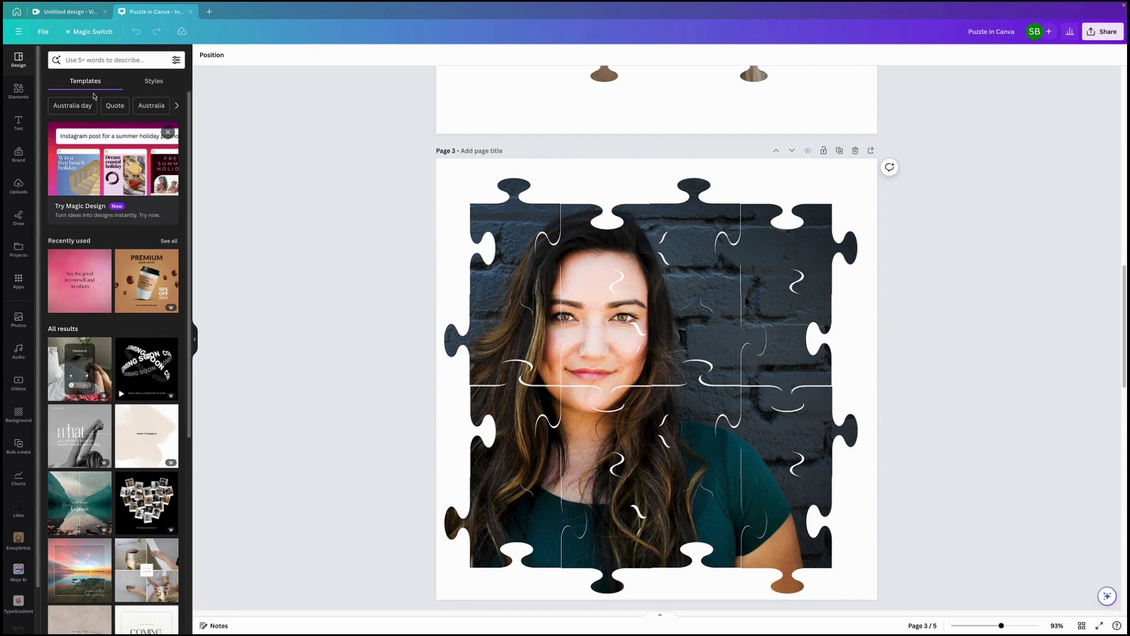
- Show all recently used elements, check the Puzzle Piece Frame details, and scroll to page 5
click(18, 91)
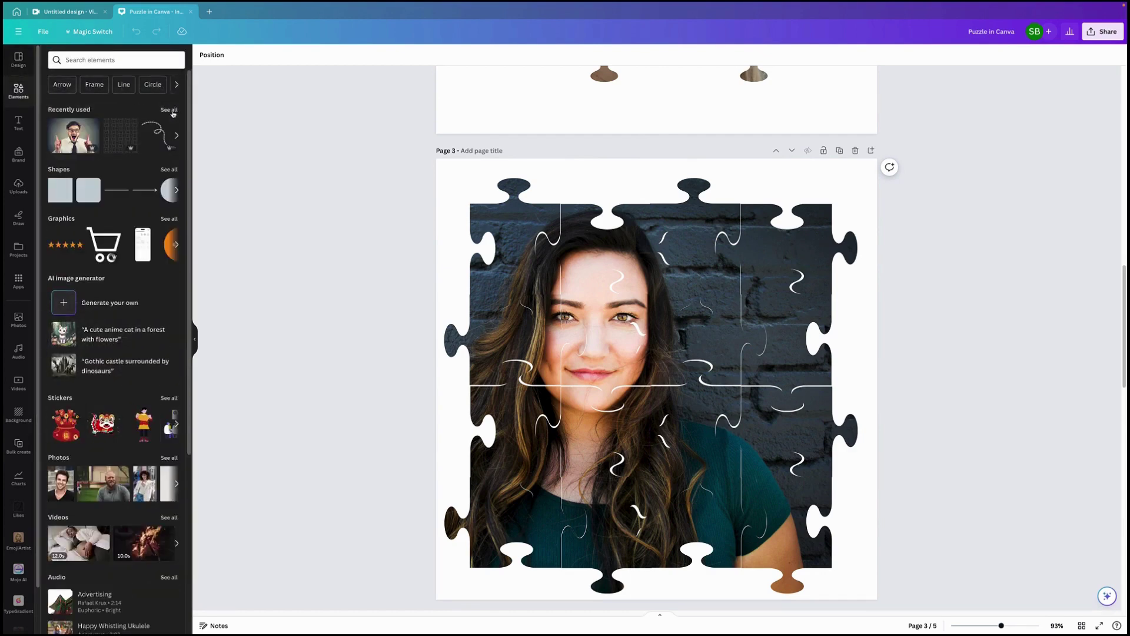
click(173, 111)
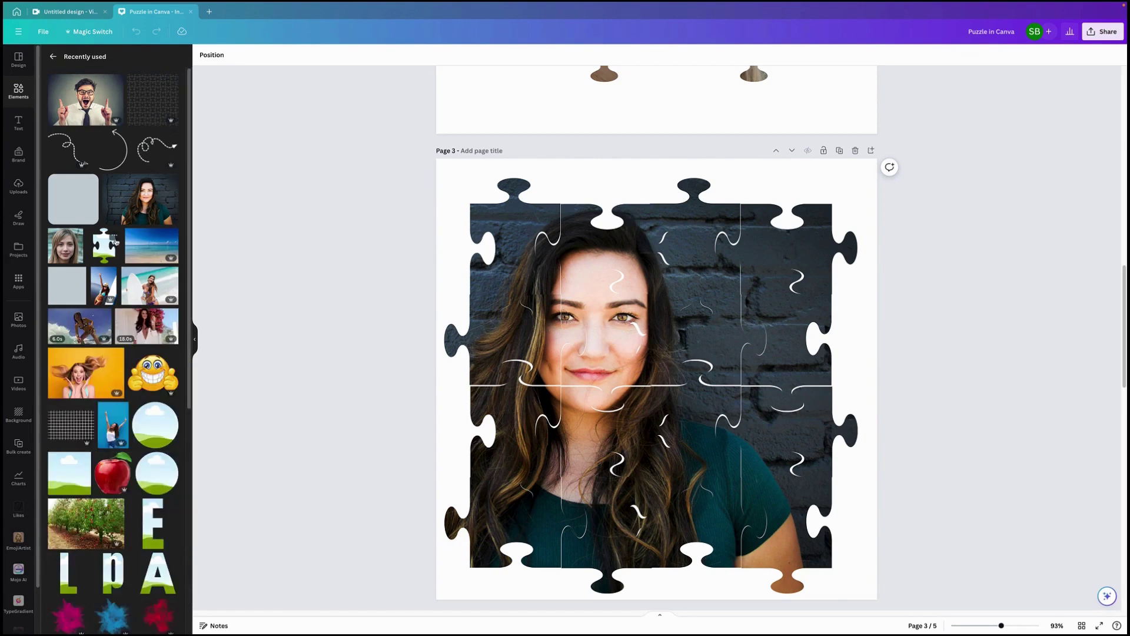
click(115, 237)
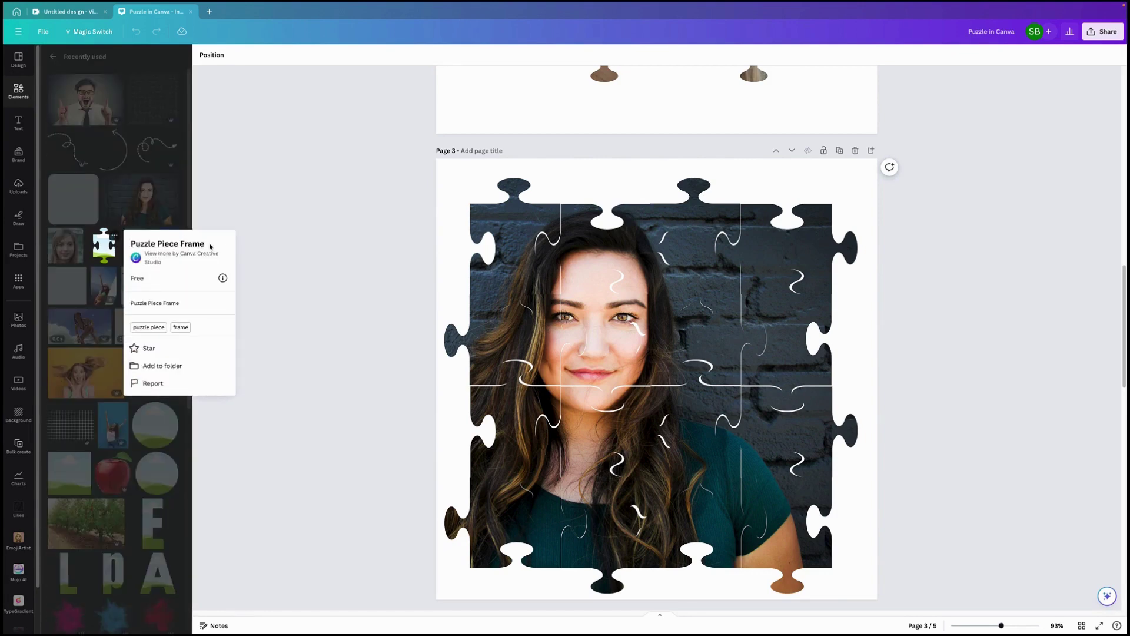
click(281, 240)
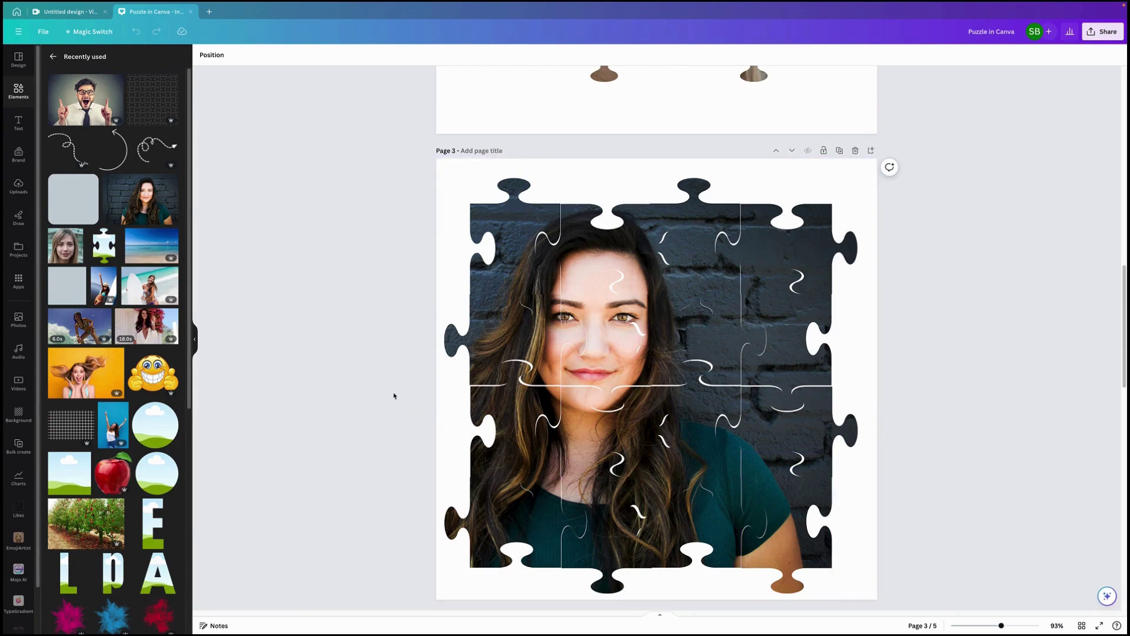
scroll(906, 547, down, 3)
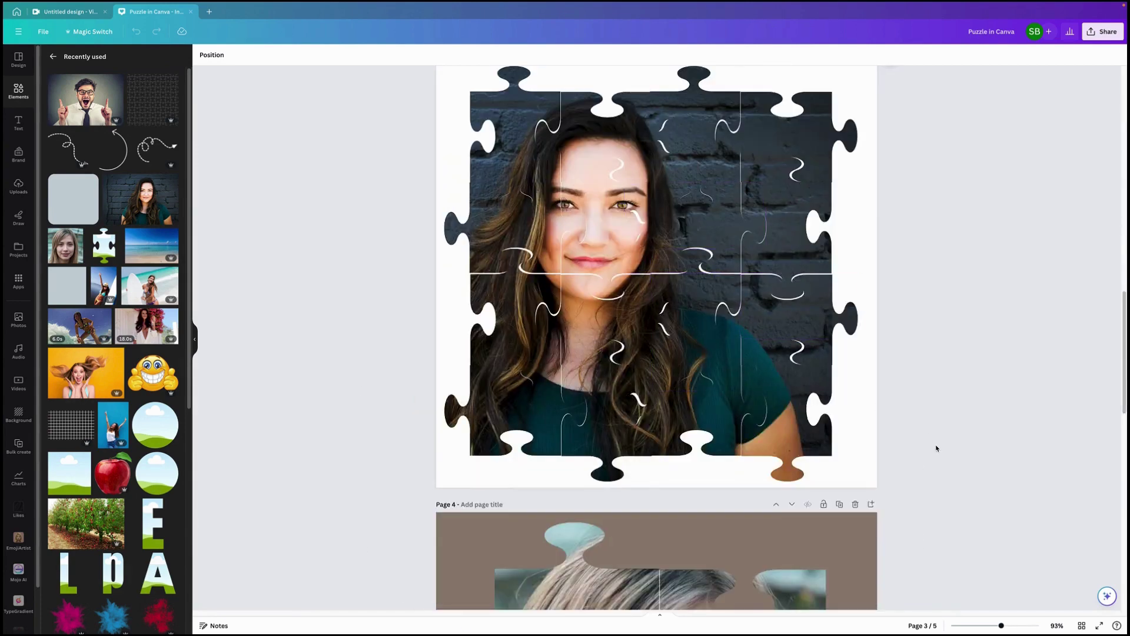
scroll(1112, 353, down, 10)
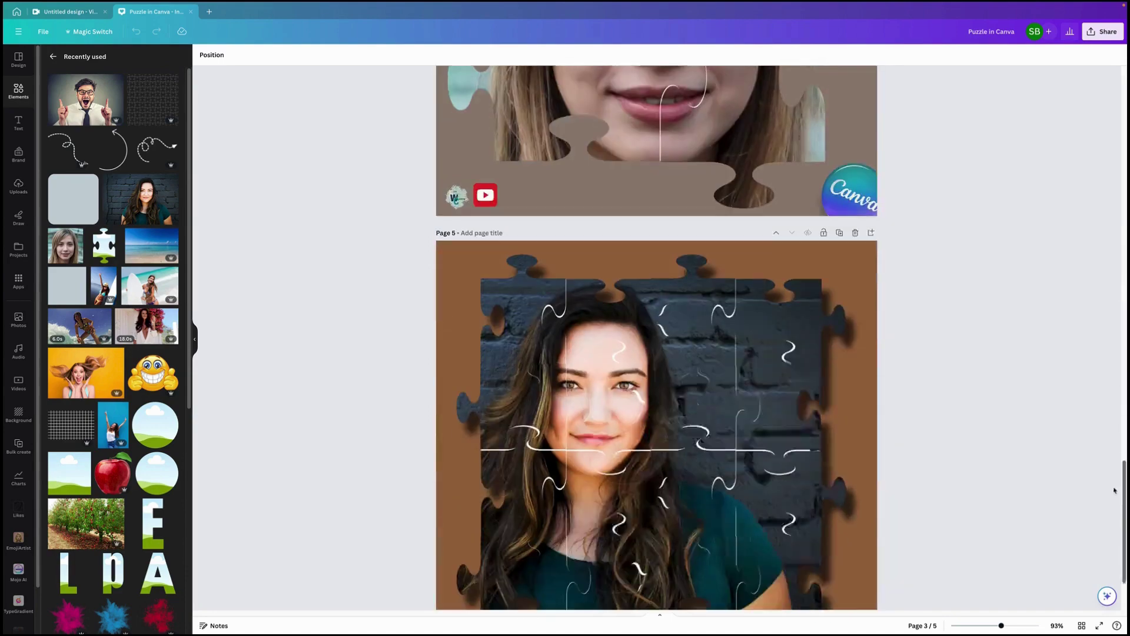
- Add a new page 6 after page 5 with a white background
click(783, 594)
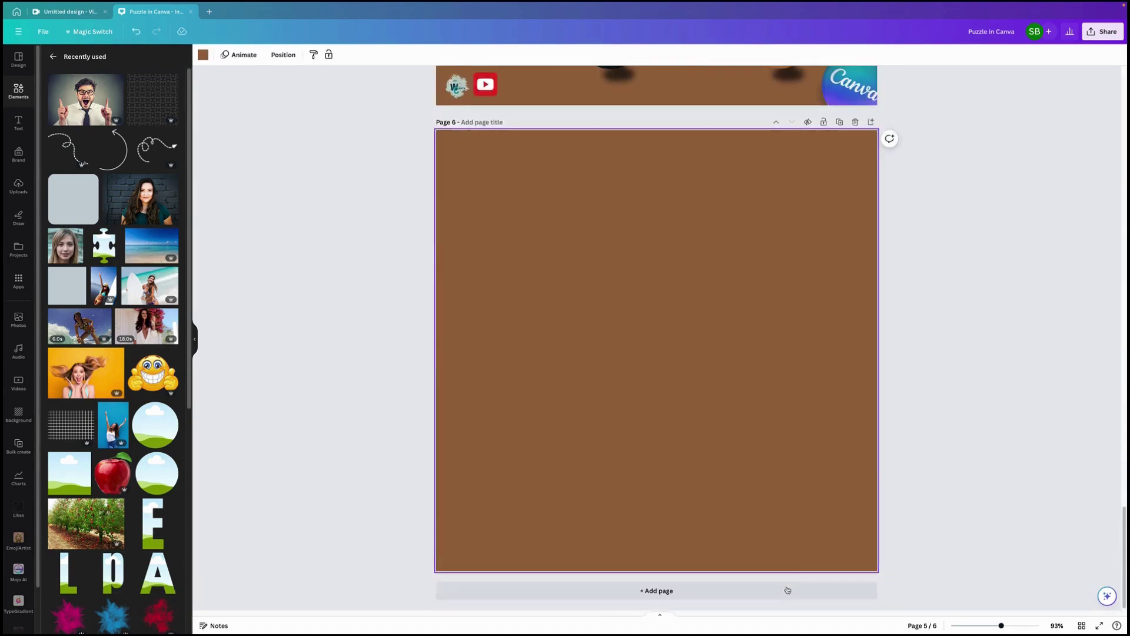
click(203, 56)
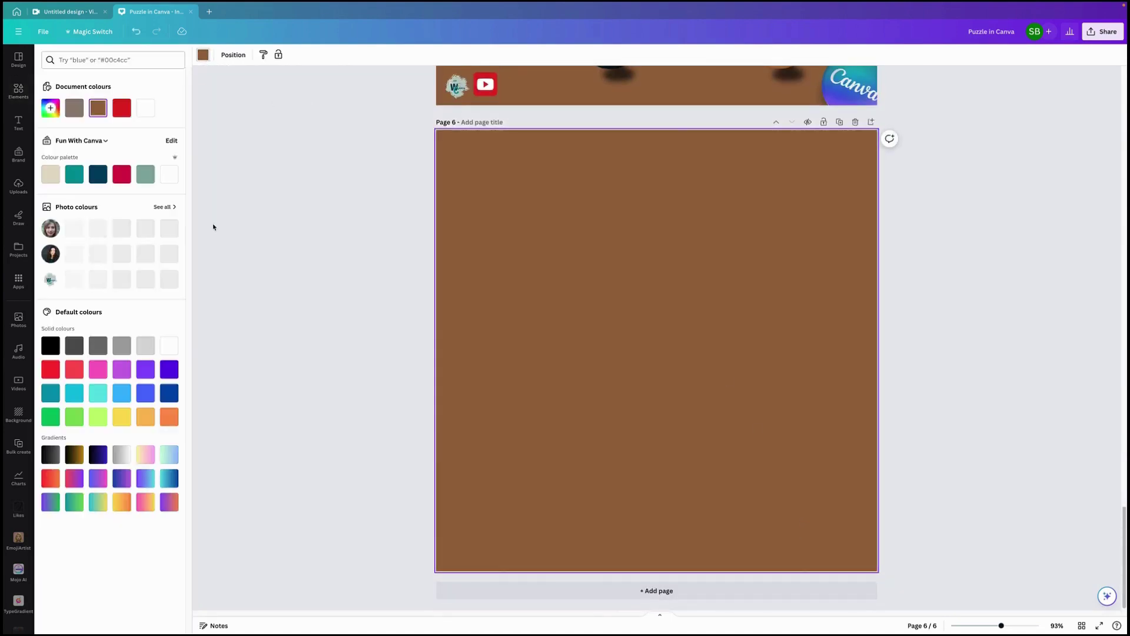
click(170, 345)
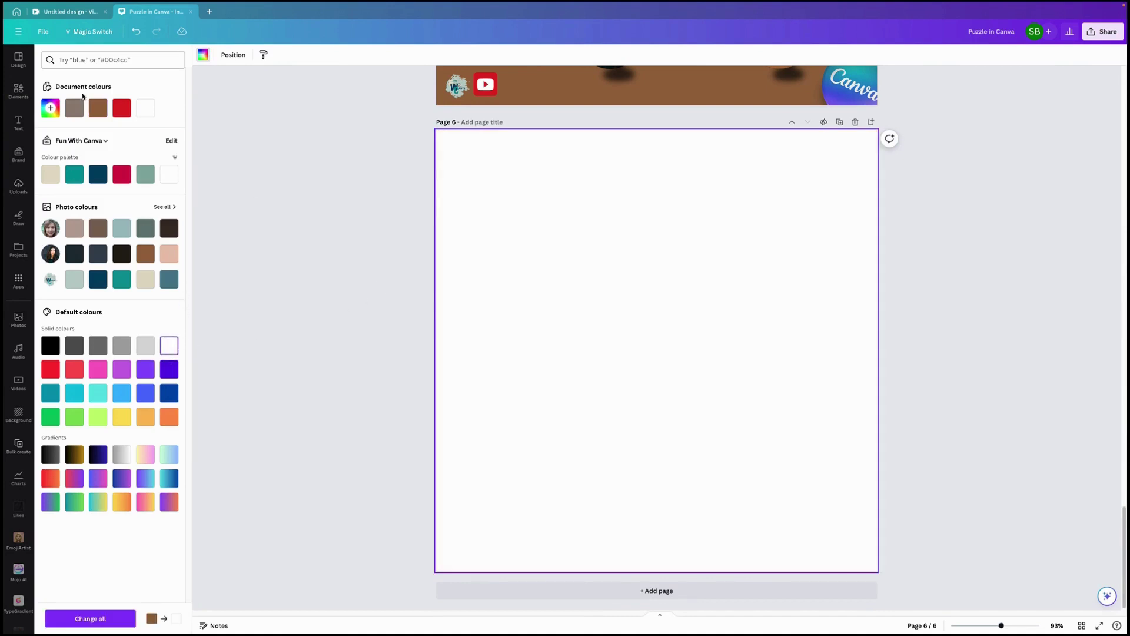
- Insert the Puzzle Piece Frame from Recently used, moved near the top-left and shrunk
click(23, 98)
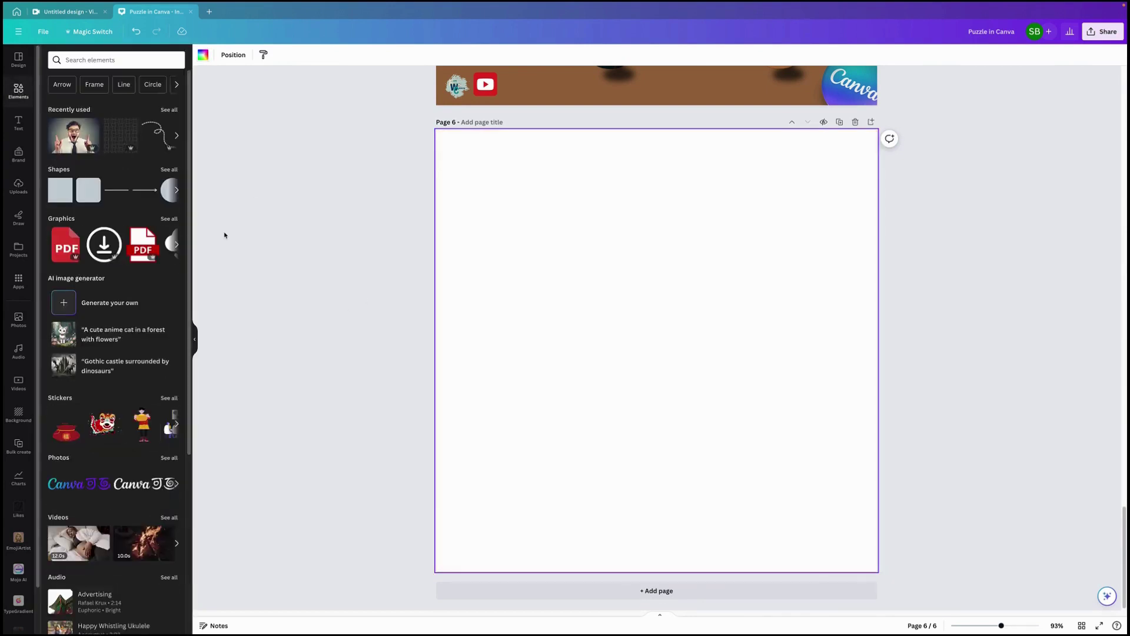
click(169, 110)
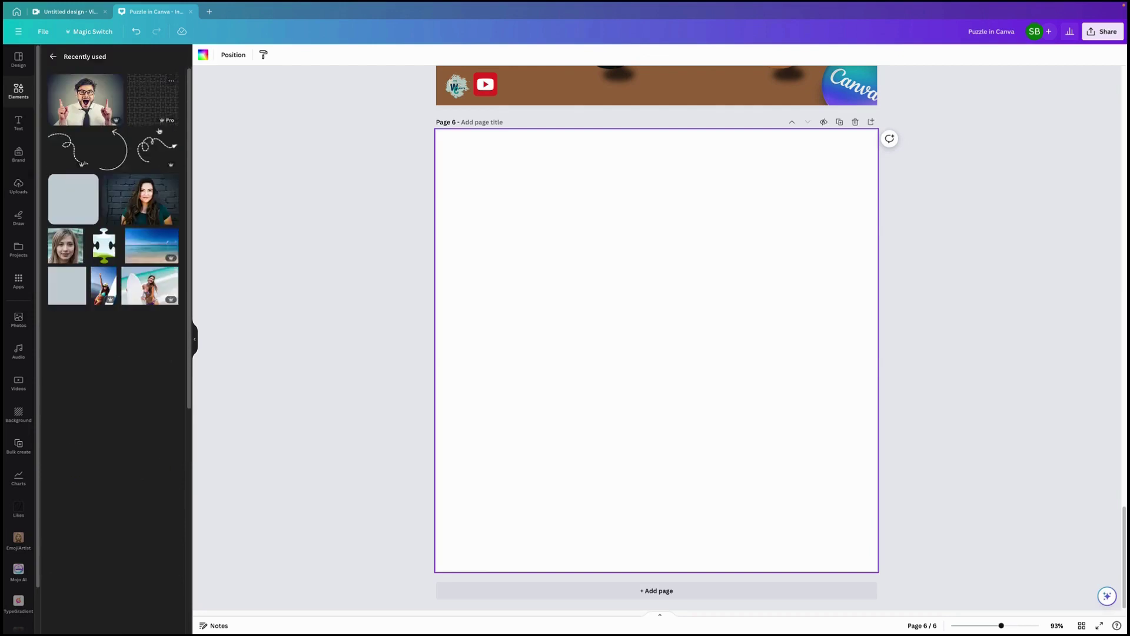
click(106, 253)
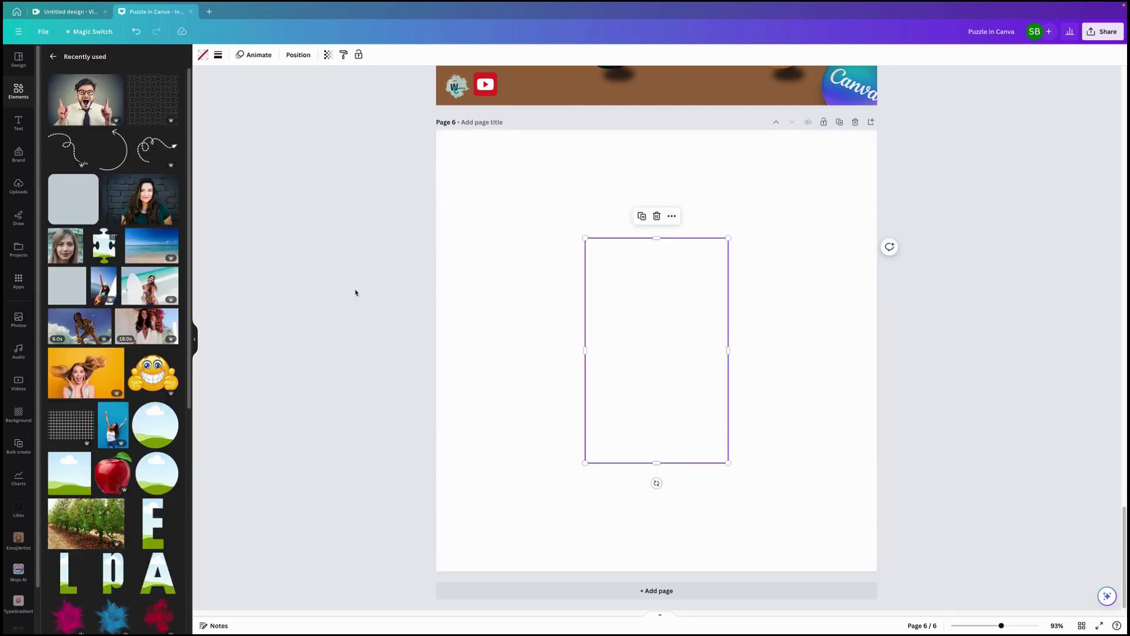
drag(630, 325, 539, 250)
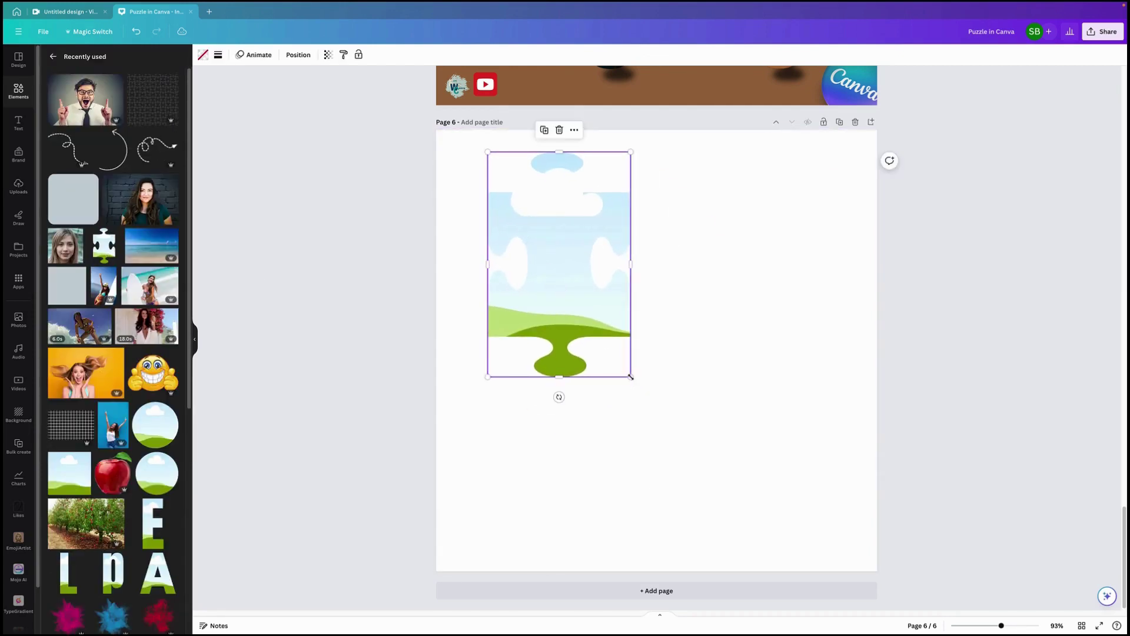
drag(631, 377, 582, 299)
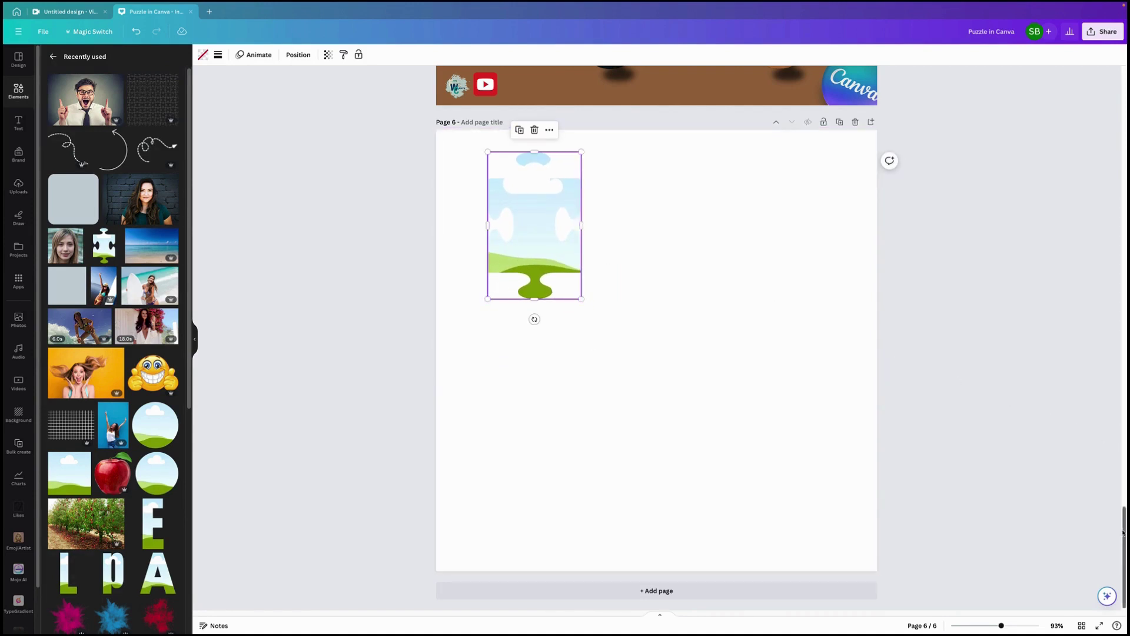
drag(1124, 532, 1121, 449)
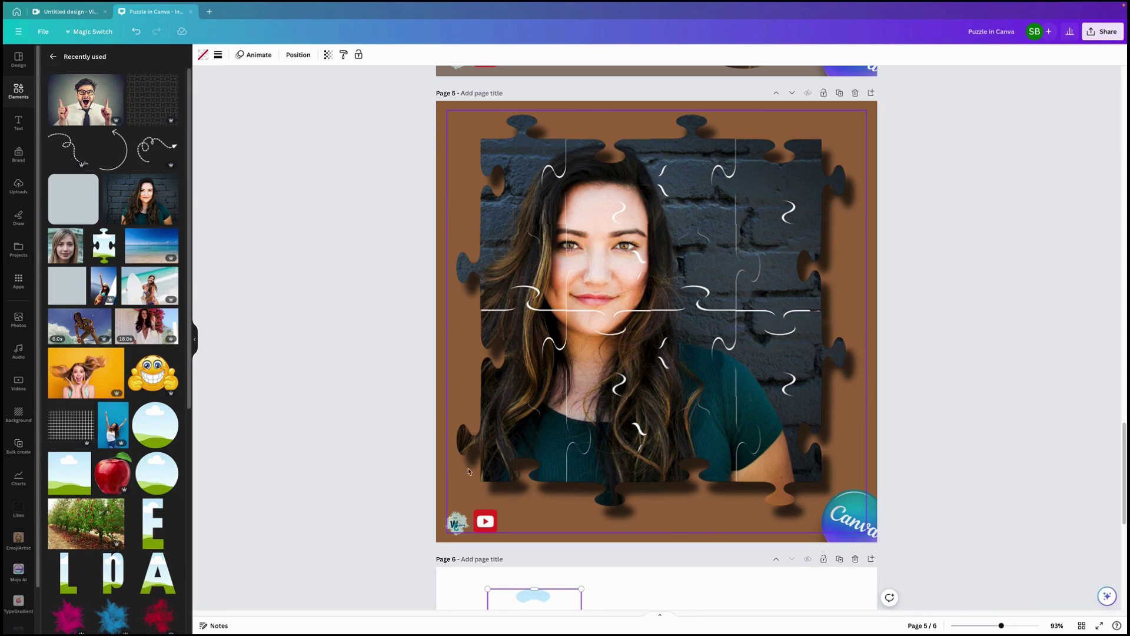
- Duplicate the puzzle piece, place the copy to its right, and rotate it a quarter turn
scroll(629, 591, down, 4)
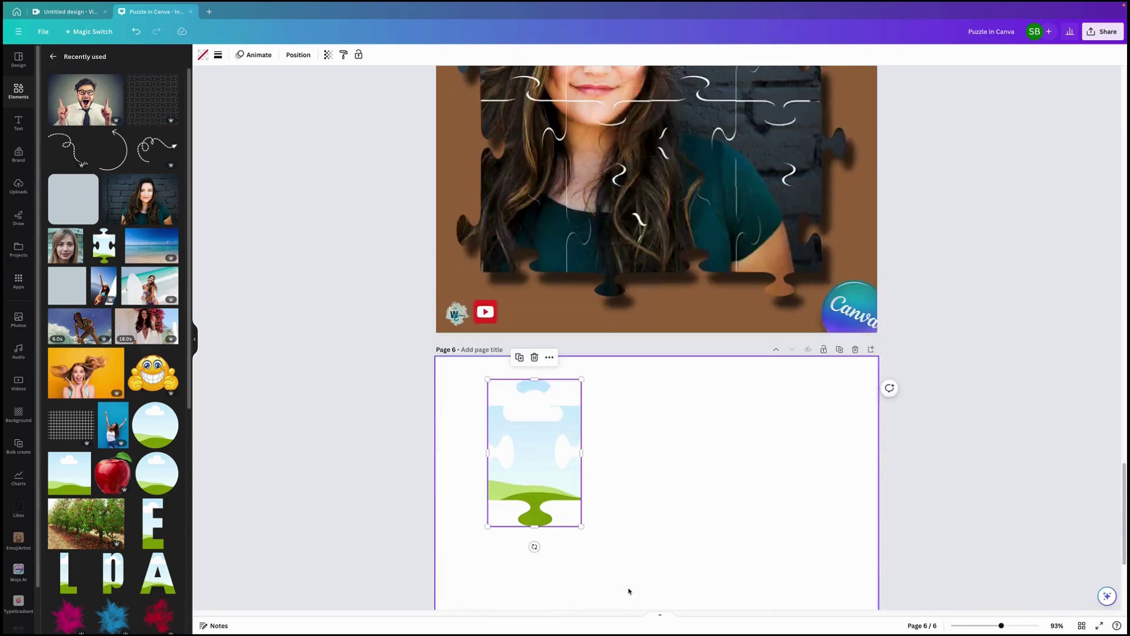
scroll(628, 591, up, 3)
scroll(629, 593, down, 4)
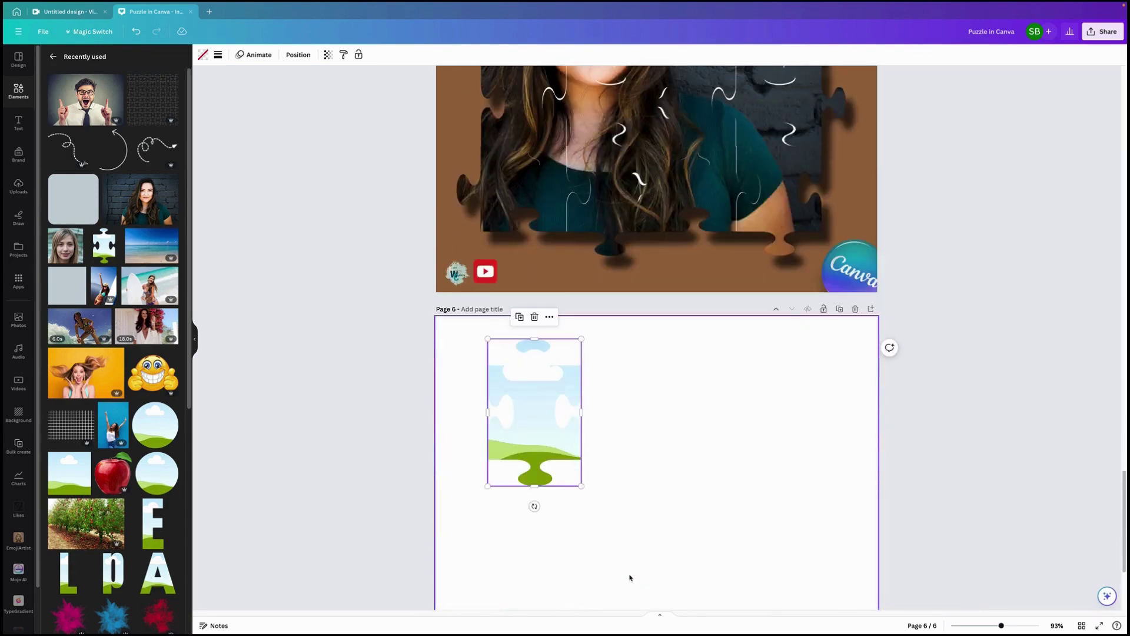
click(520, 319)
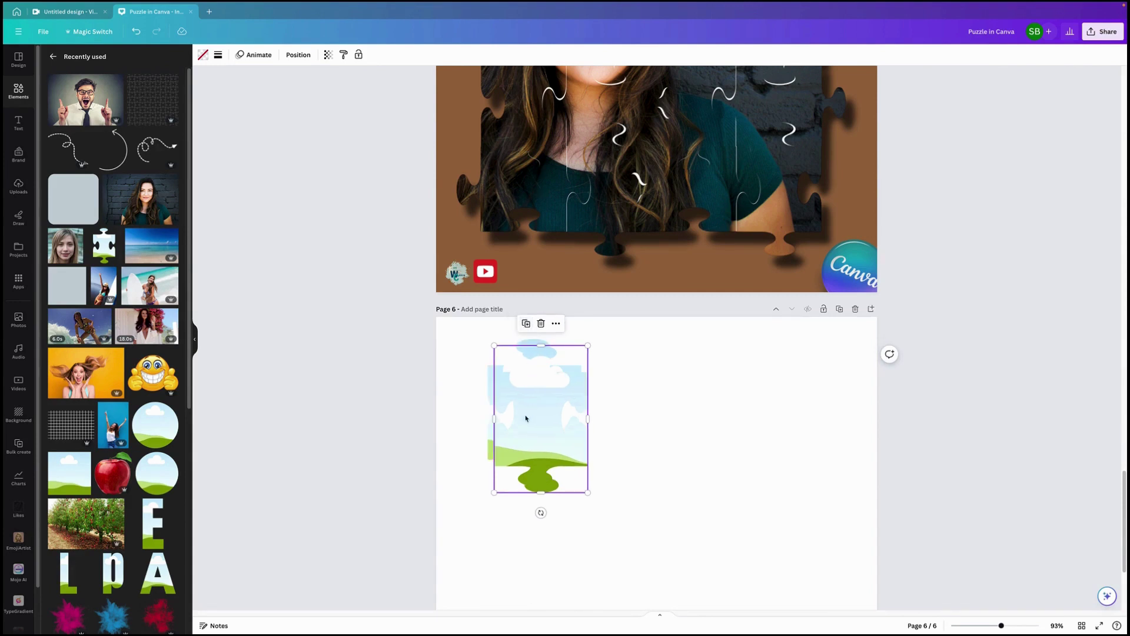
drag(524, 416, 626, 415)
drag(638, 510, 574, 402)
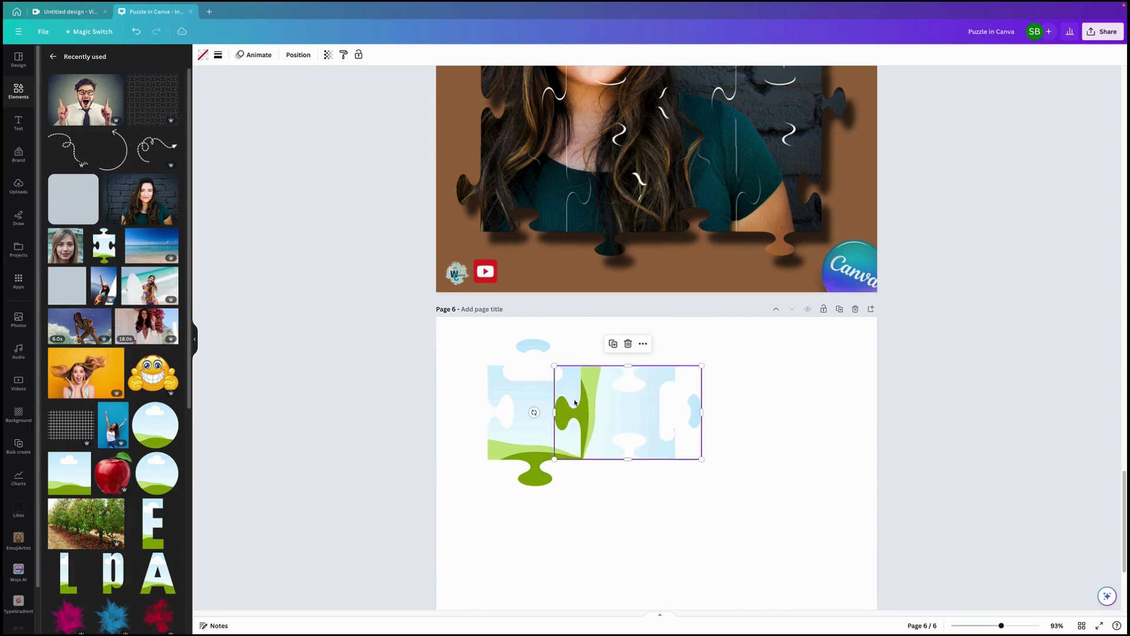
- Interlock the pieces into a two-by-two block and select all four
click(533, 391)
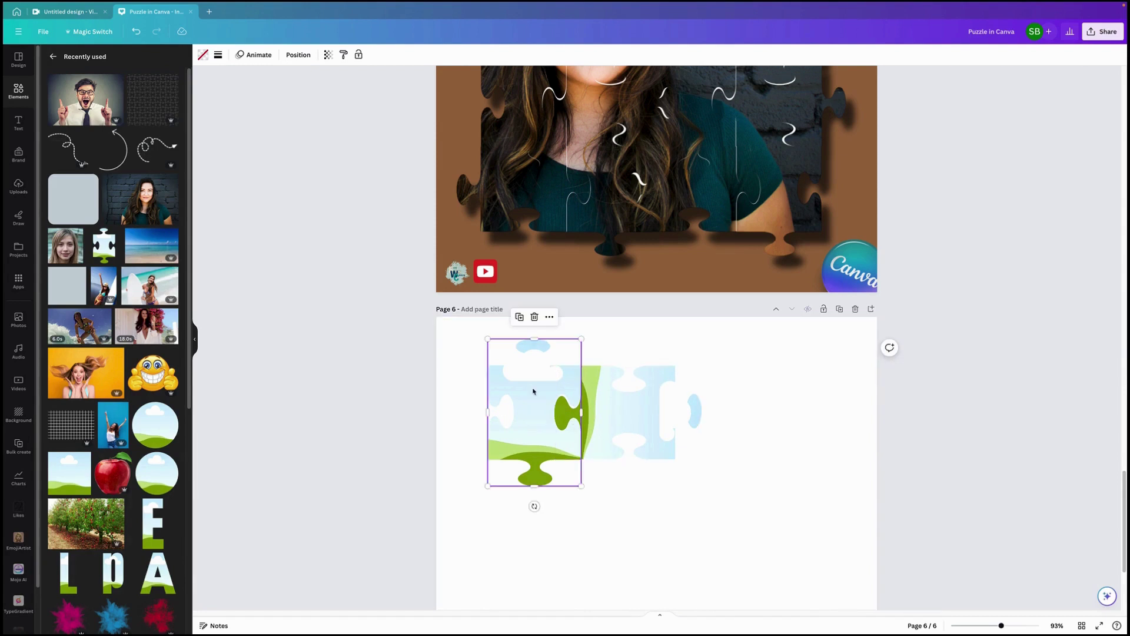
drag(521, 405, 621, 484)
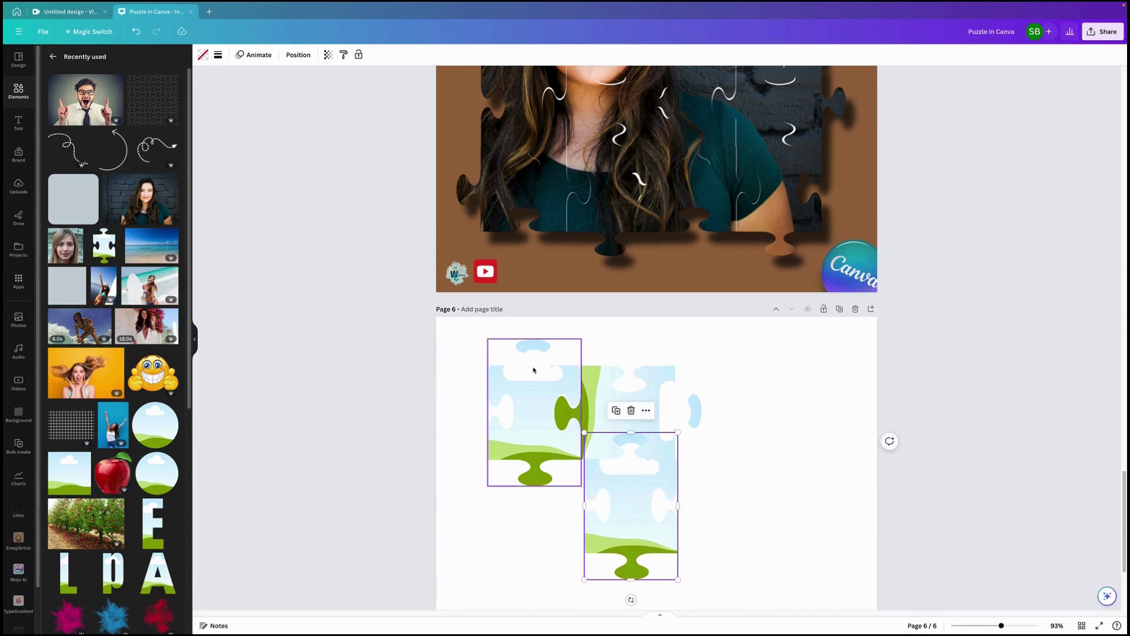
drag(637, 406, 545, 504)
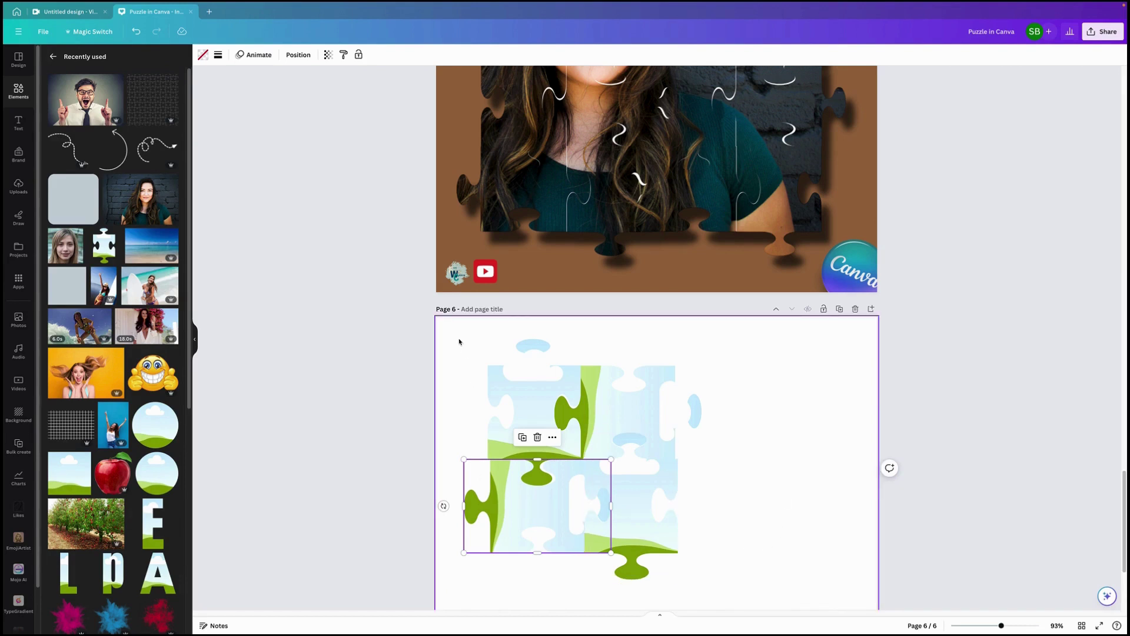
drag(475, 354, 635, 513)
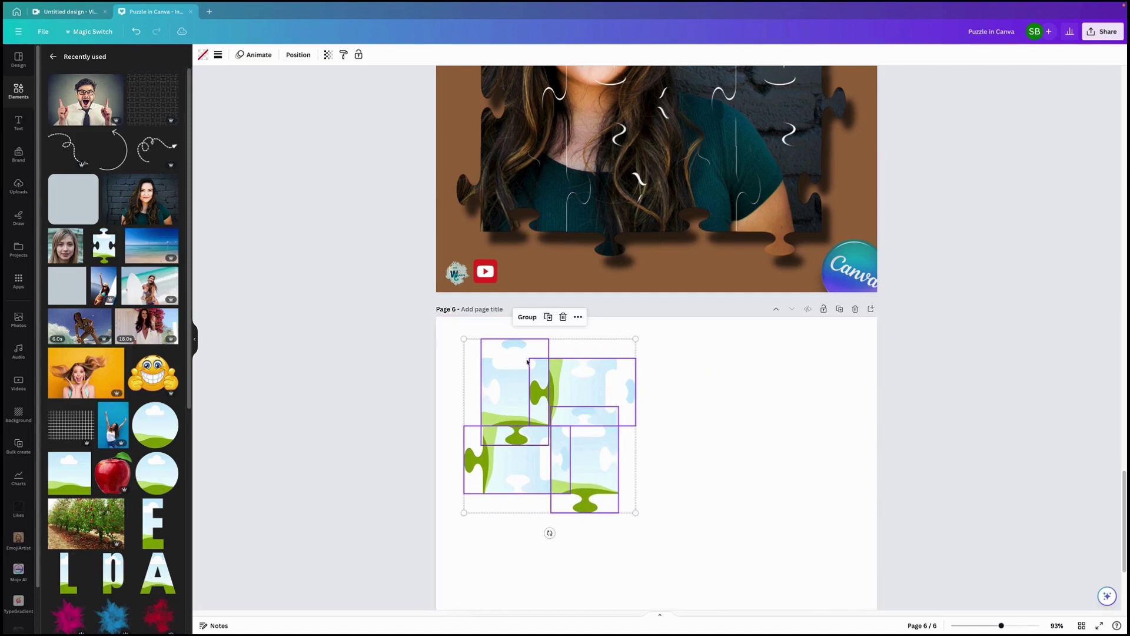
- Duplicate the four-piece block and fit the copies into a four-by-four grid
click(548, 317)
drag(544, 386, 662, 393)
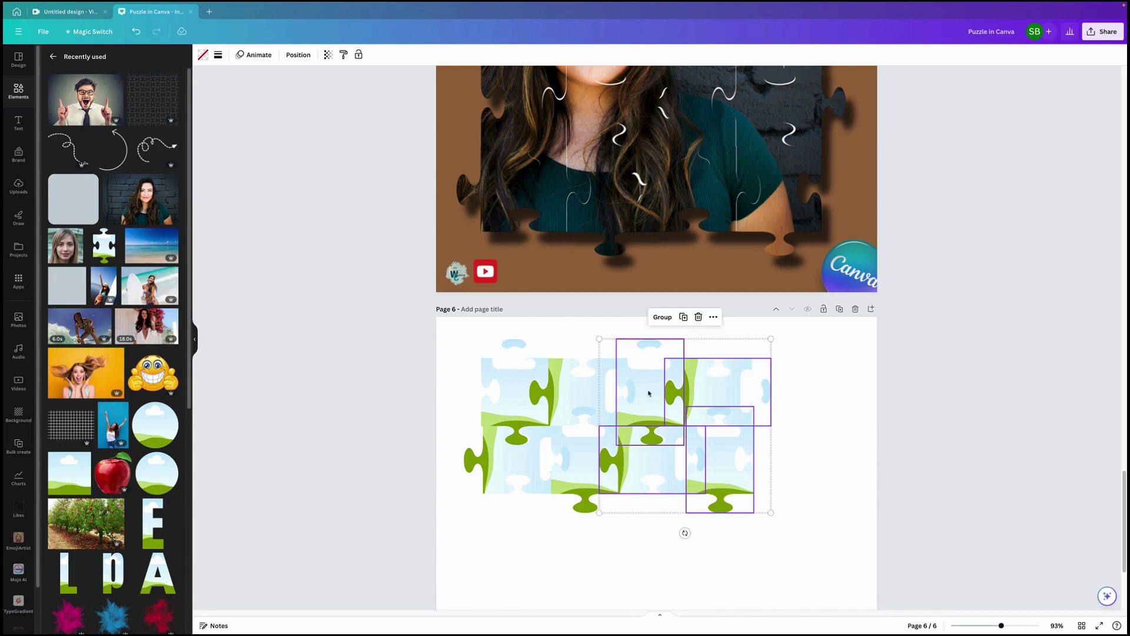
click(683, 317)
drag(767, 398, 522, 520)
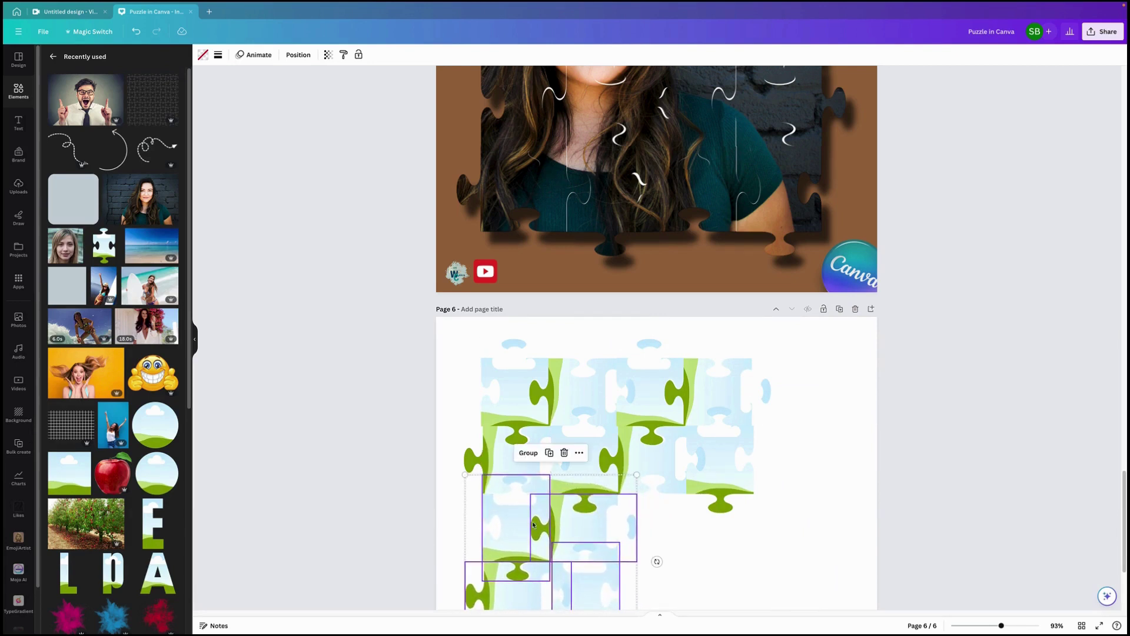
click(549, 454)
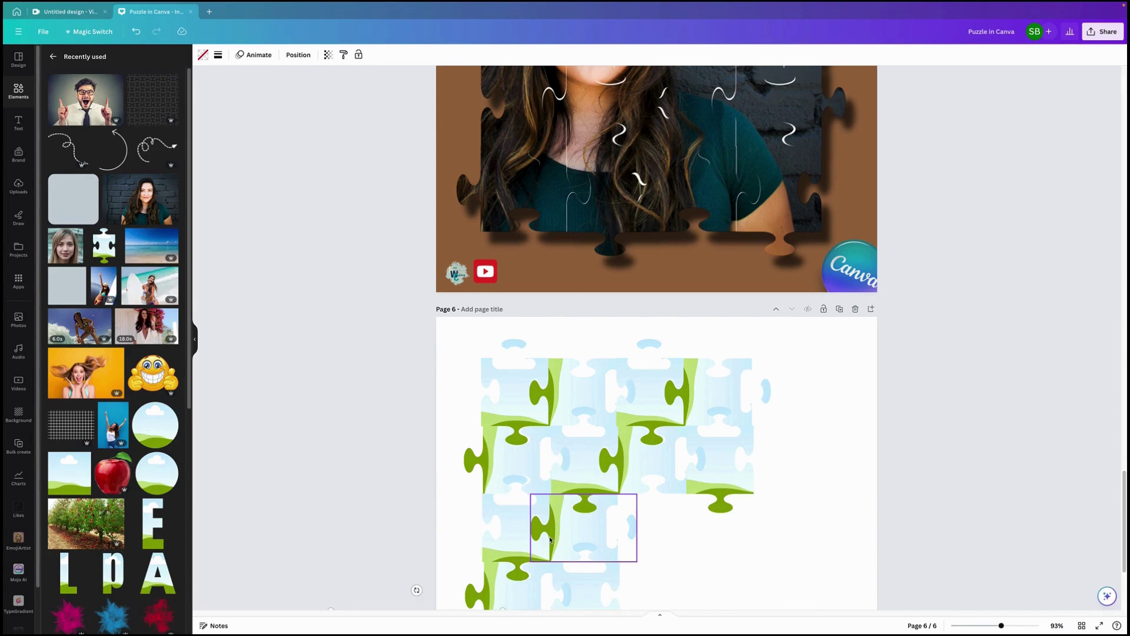
scroll(685, 557, up, 3)
scroll(709, 533, down, 6)
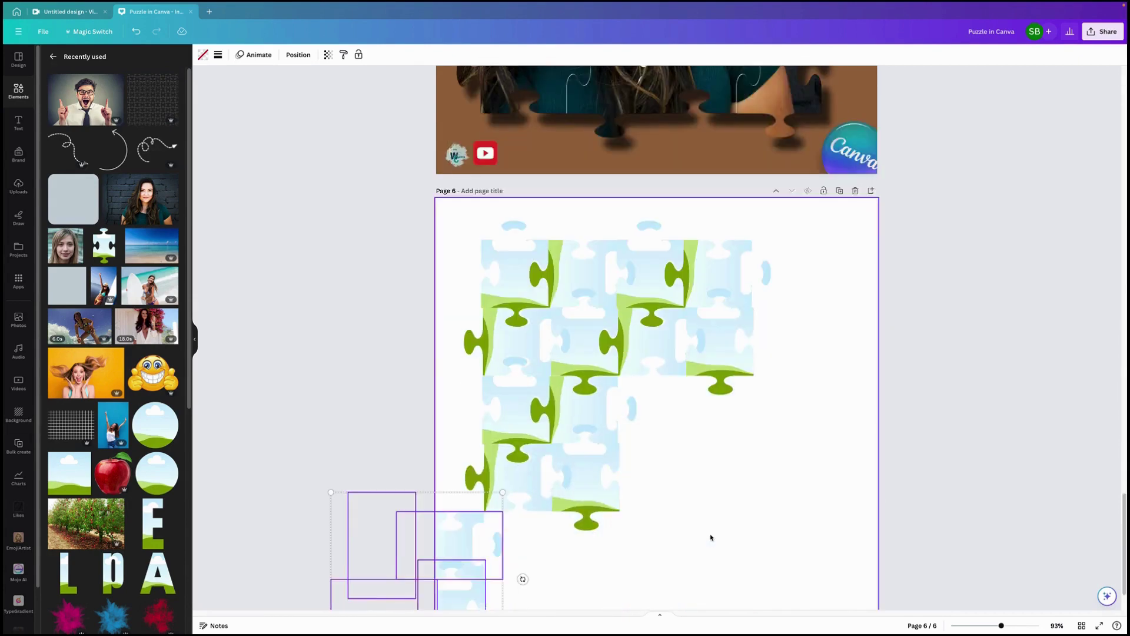
drag(452, 493, 723, 356)
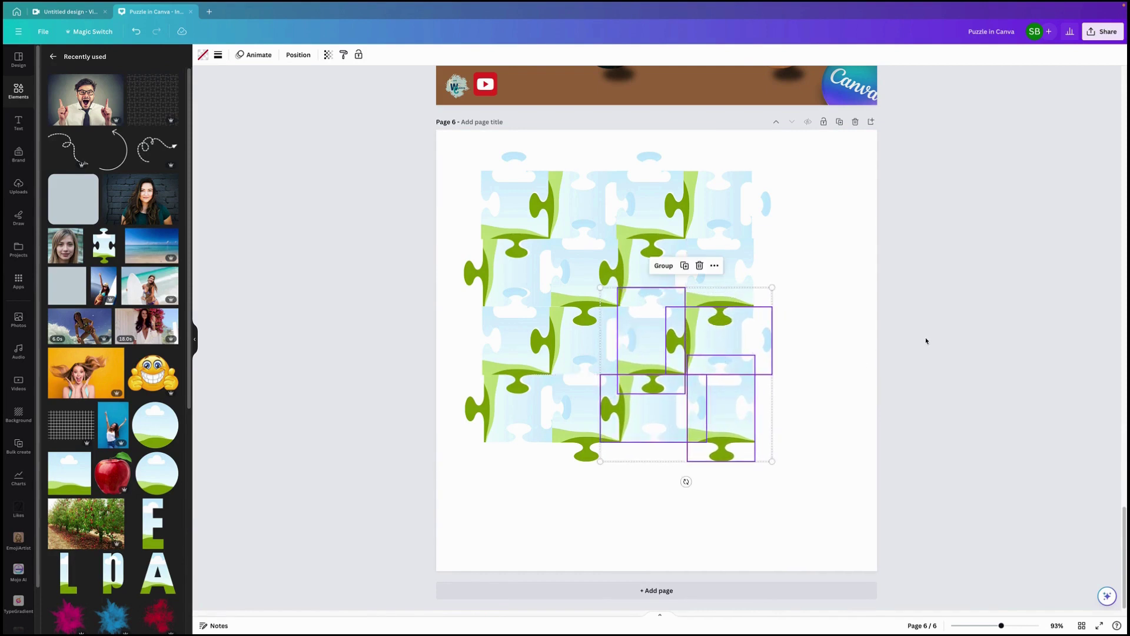
click(849, 247)
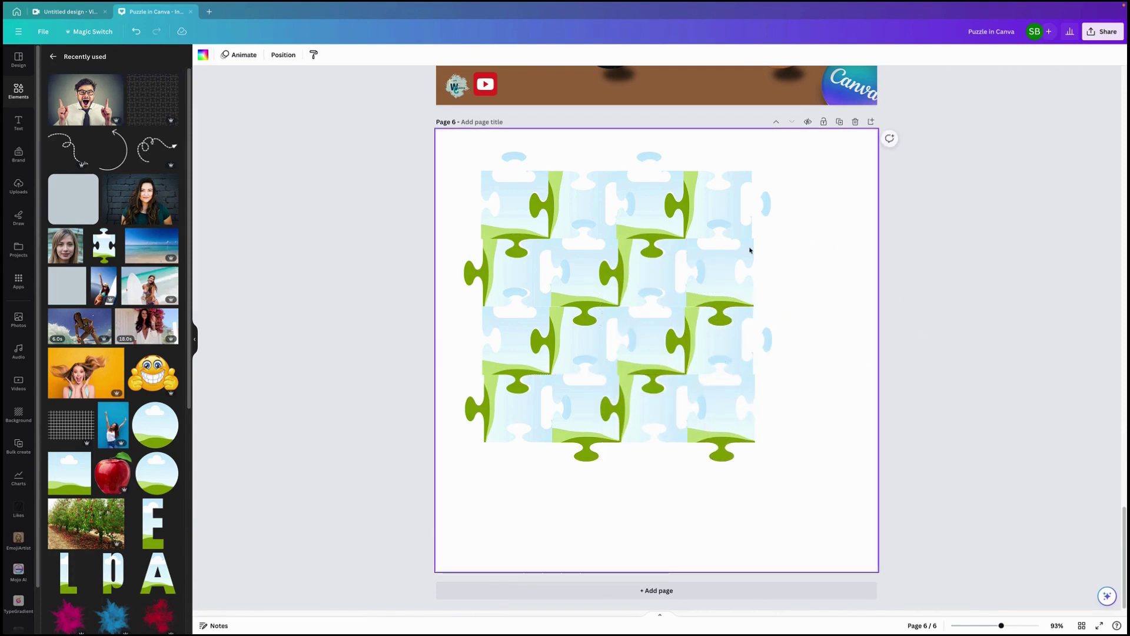
- Make page 6's background black, then centre the whole puzzle grid and deselect it
click(203, 54)
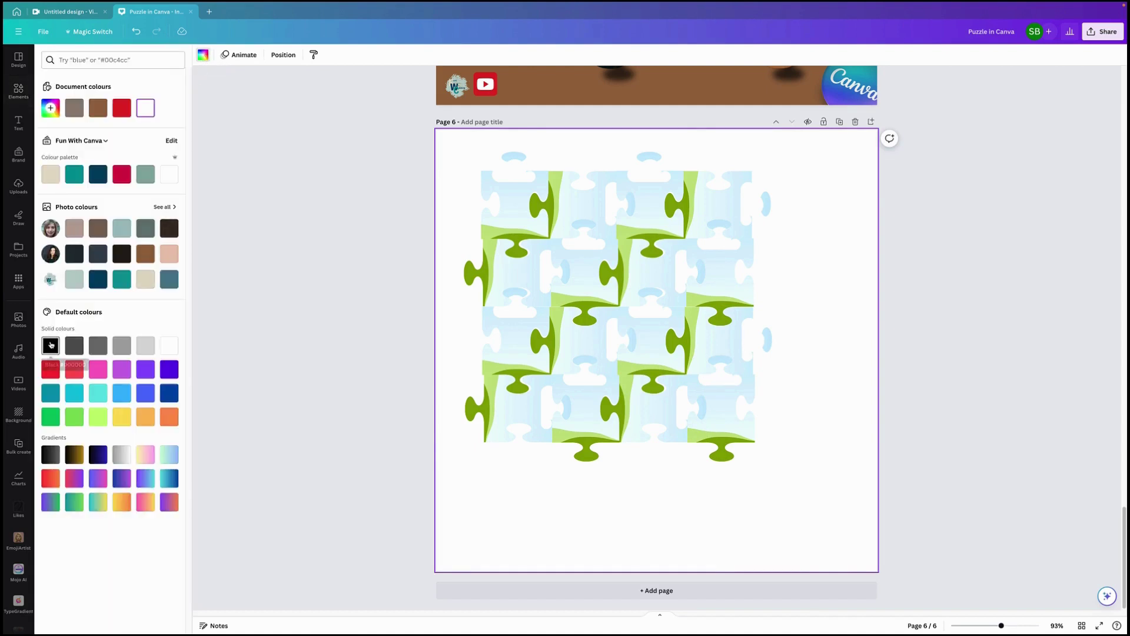
click(50, 345)
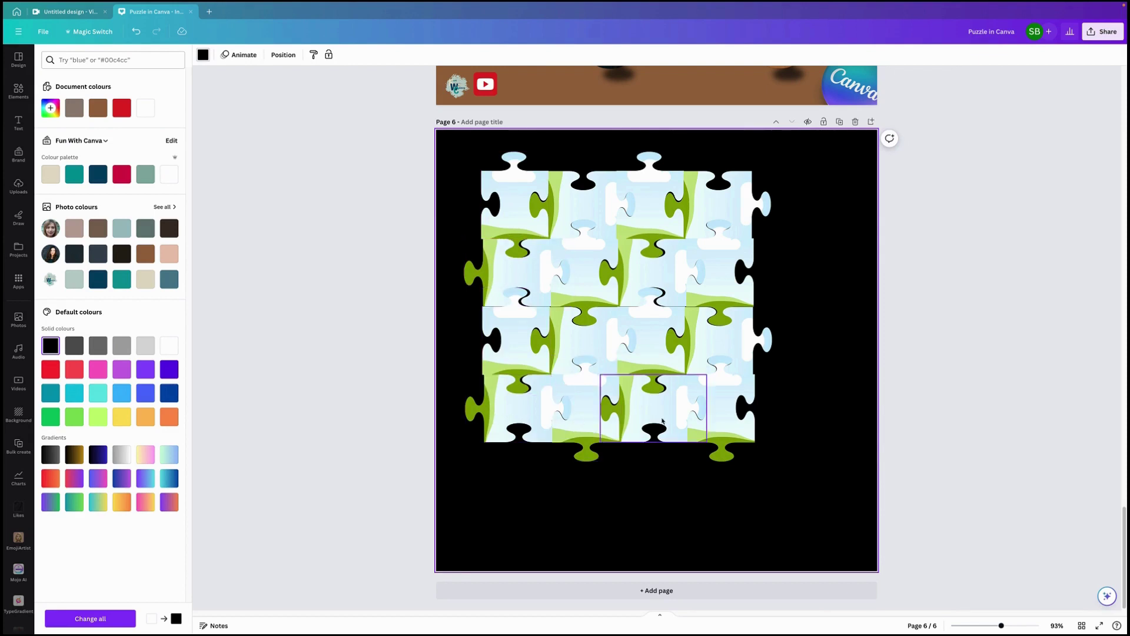
drag(447, 146, 838, 527)
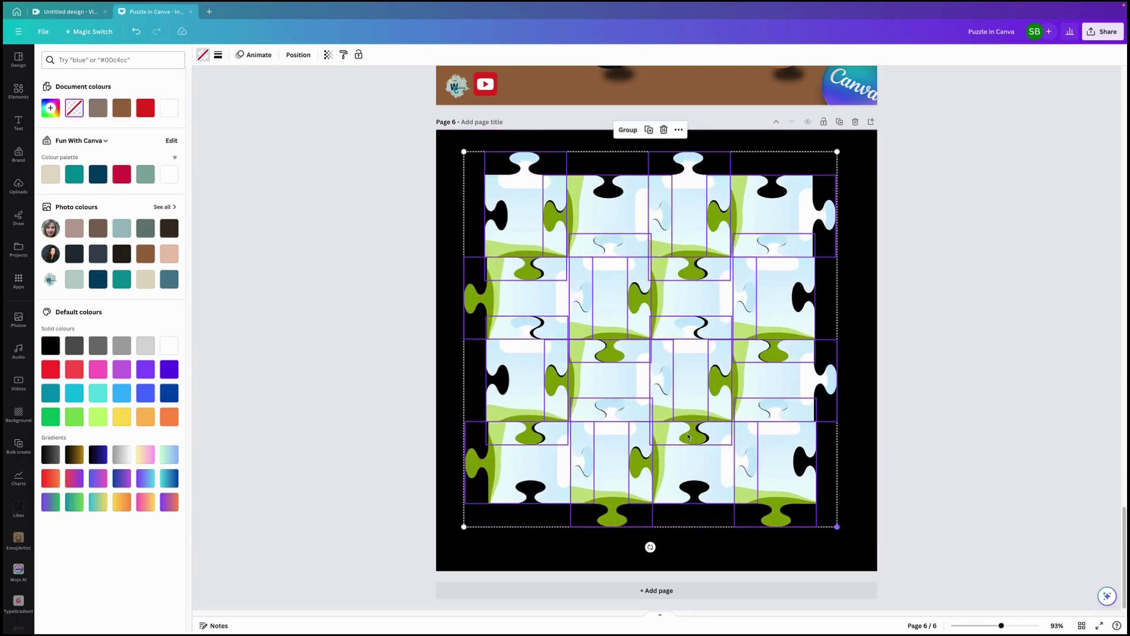
mouse_move(675, 411)
mouse_down()
mouse_move(682, 404)
mouse_move(679, 421)
mouse_up()
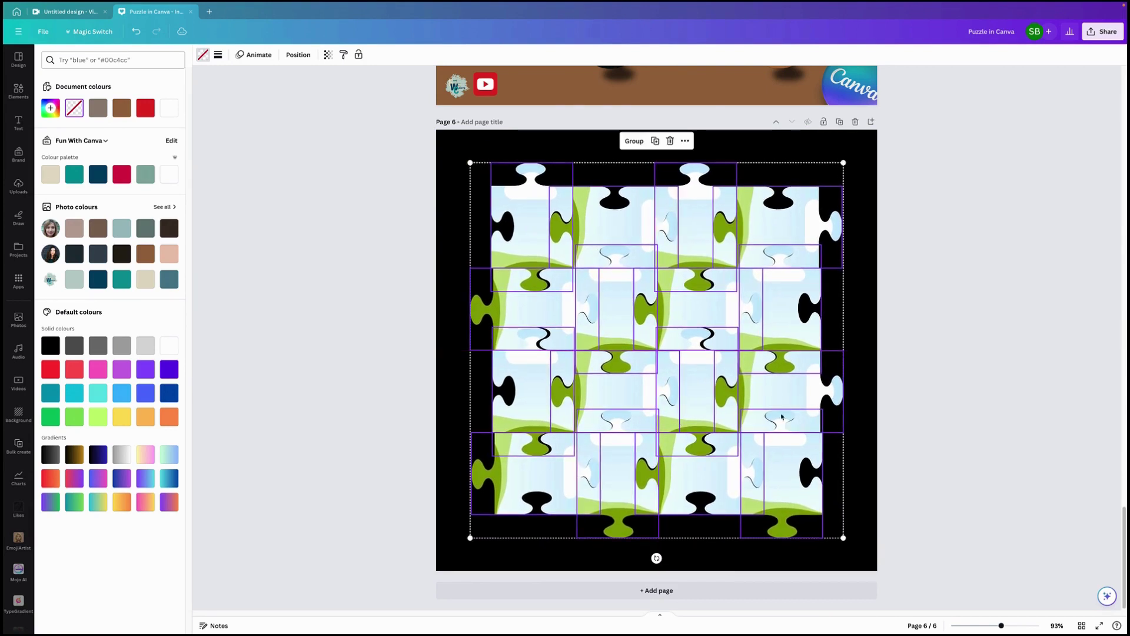
key(Escape)
click(971, 404)
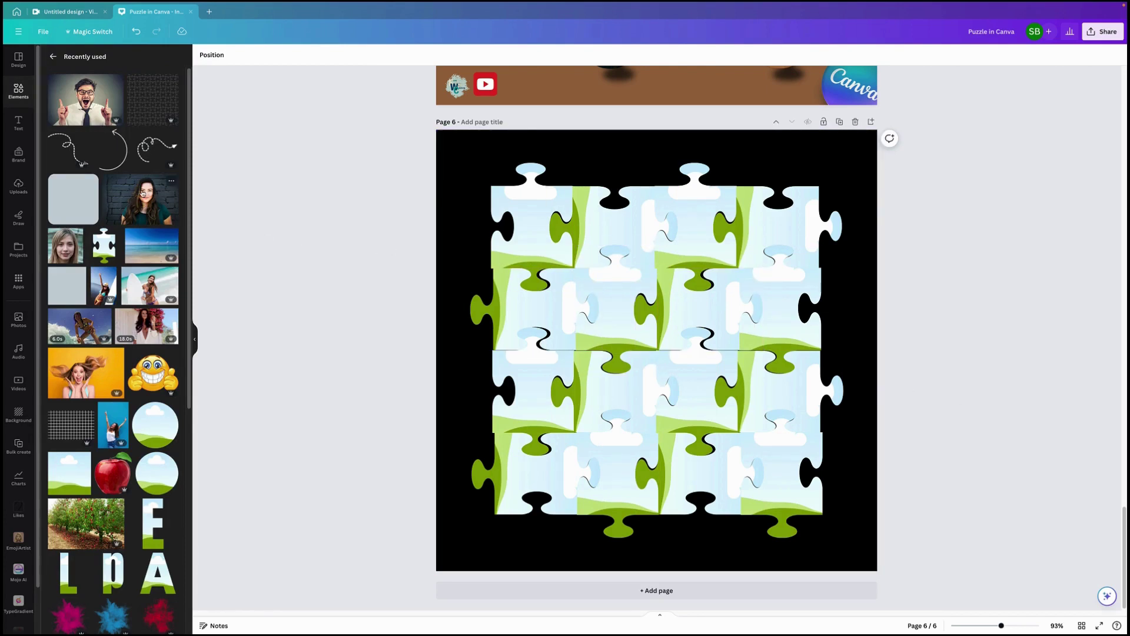
- Add the woman-near-wall photo below the page and make three copies of it
click(170, 182)
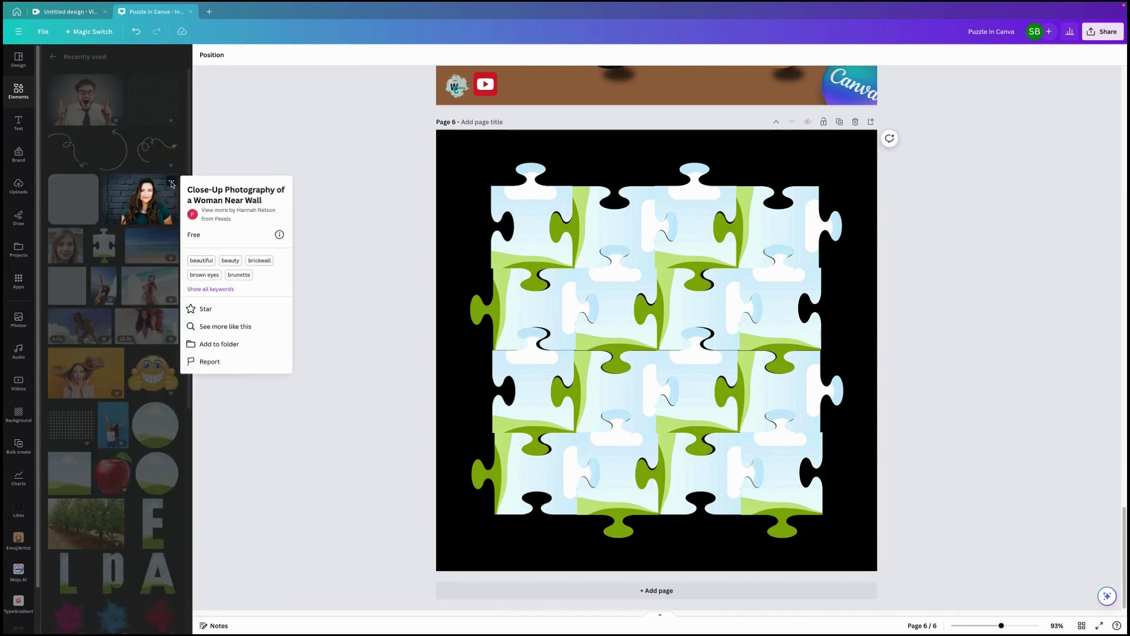
click(226, 155)
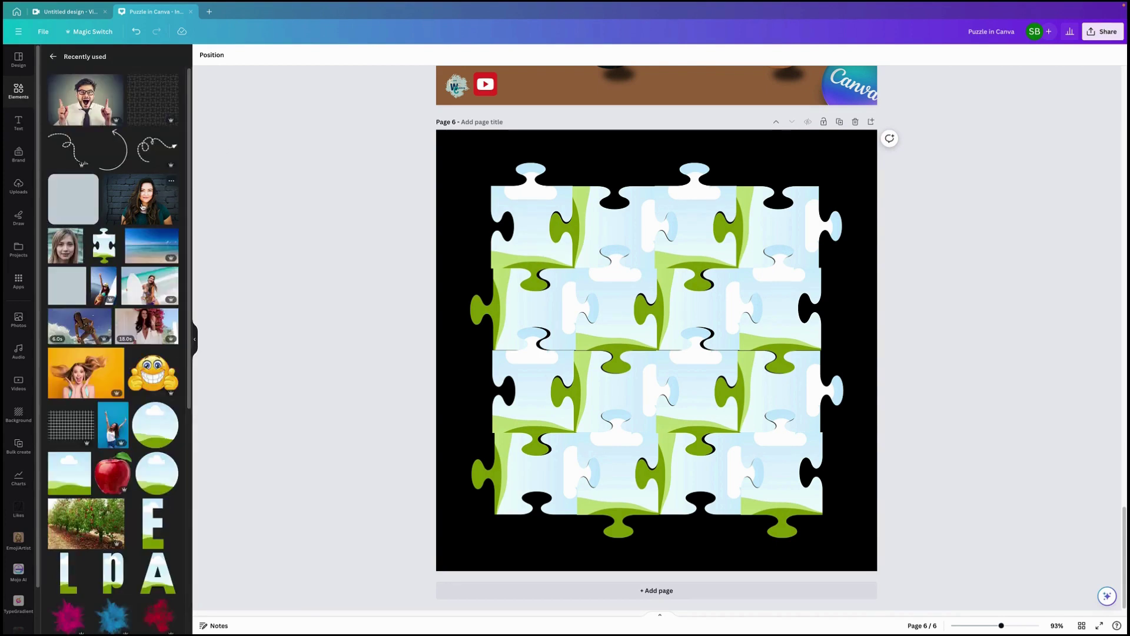
click(143, 199)
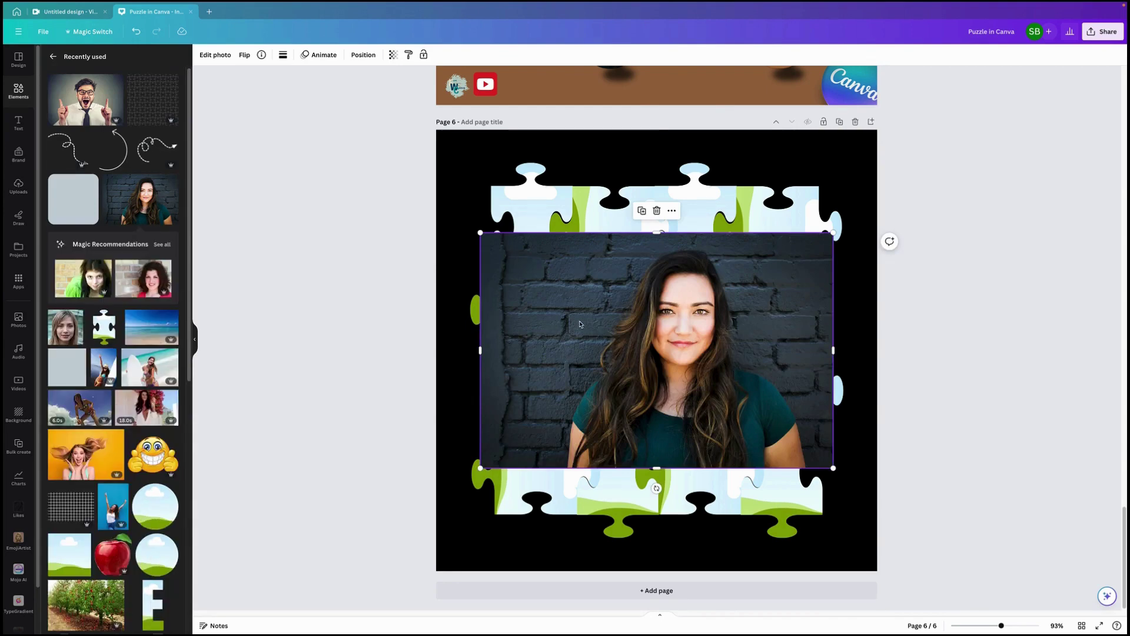
drag(582, 316, 747, 614)
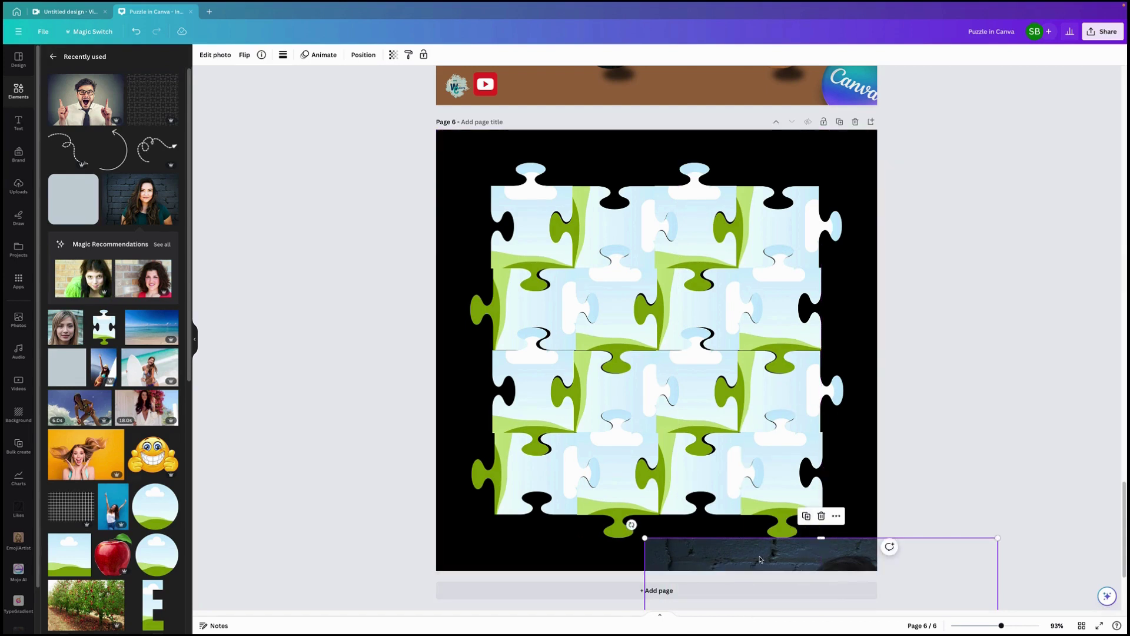
click(808, 516)
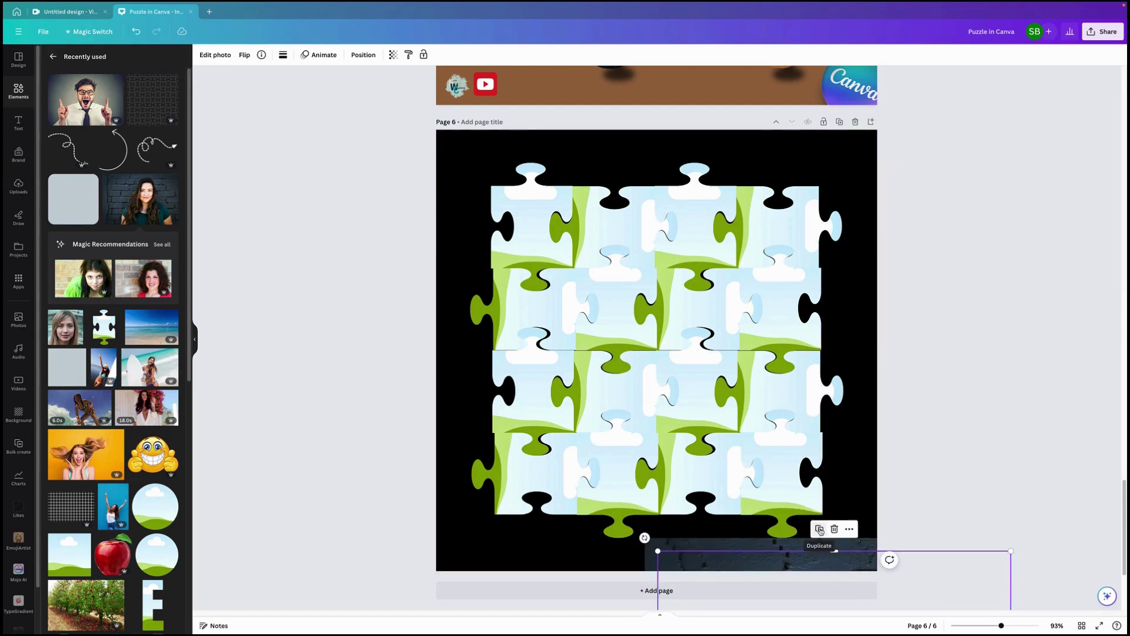
click(825, 536)
click(832, 542)
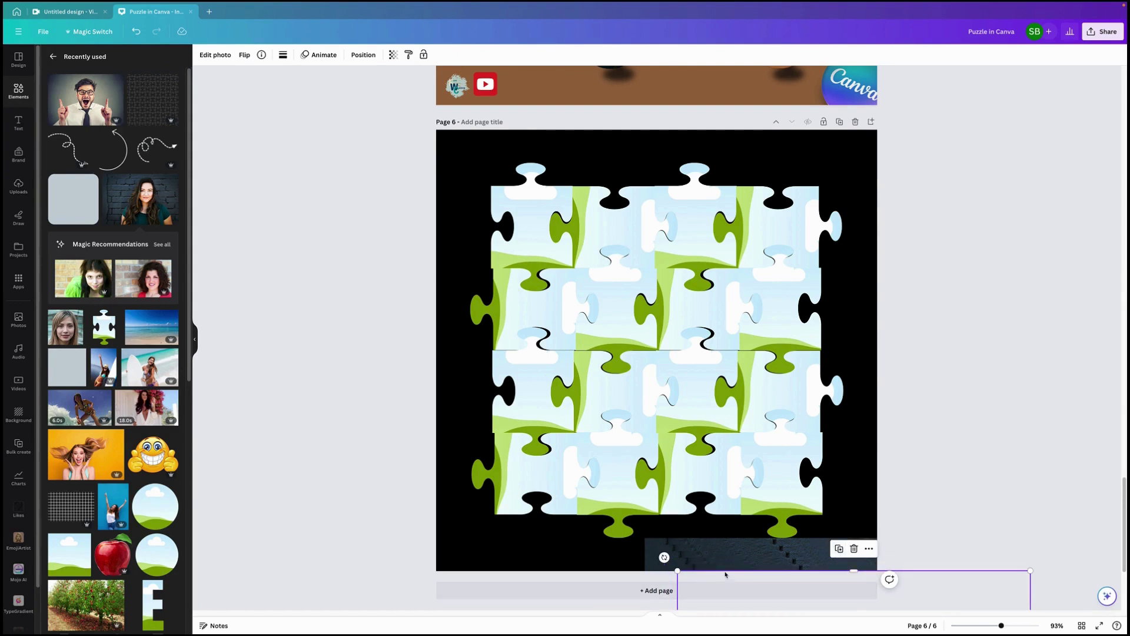
- Drop photo copies into several puzzle pieces, leaving a spare at the page's lower right
drag(725, 574, 534, 374)
drag(712, 566, 696, 399)
drag(734, 566, 778, 318)
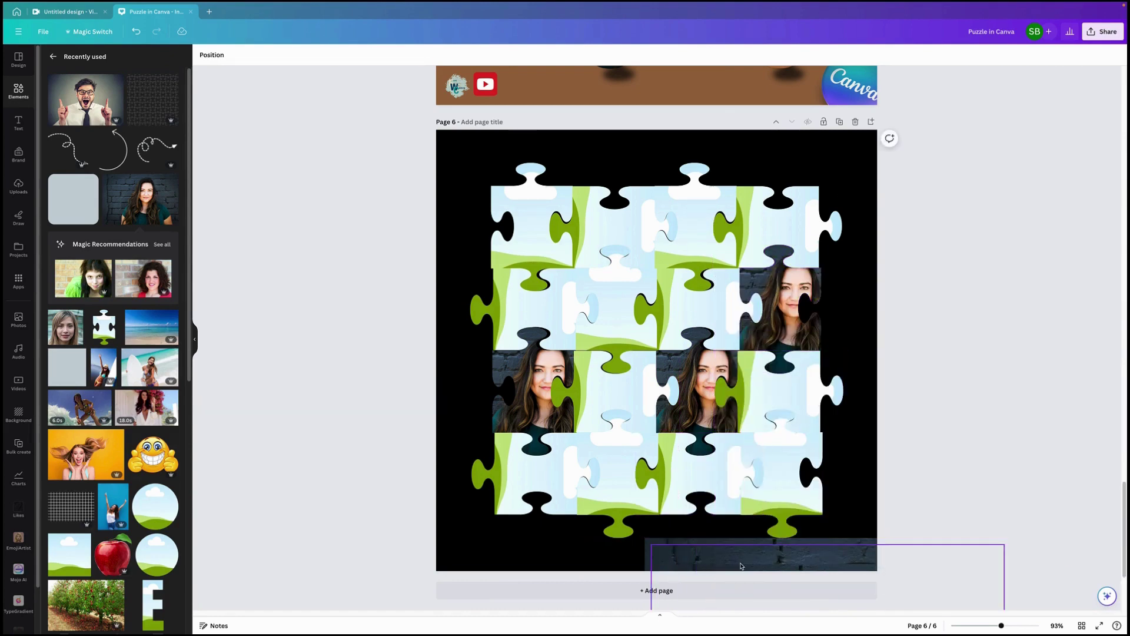
drag(741, 566, 530, 217)
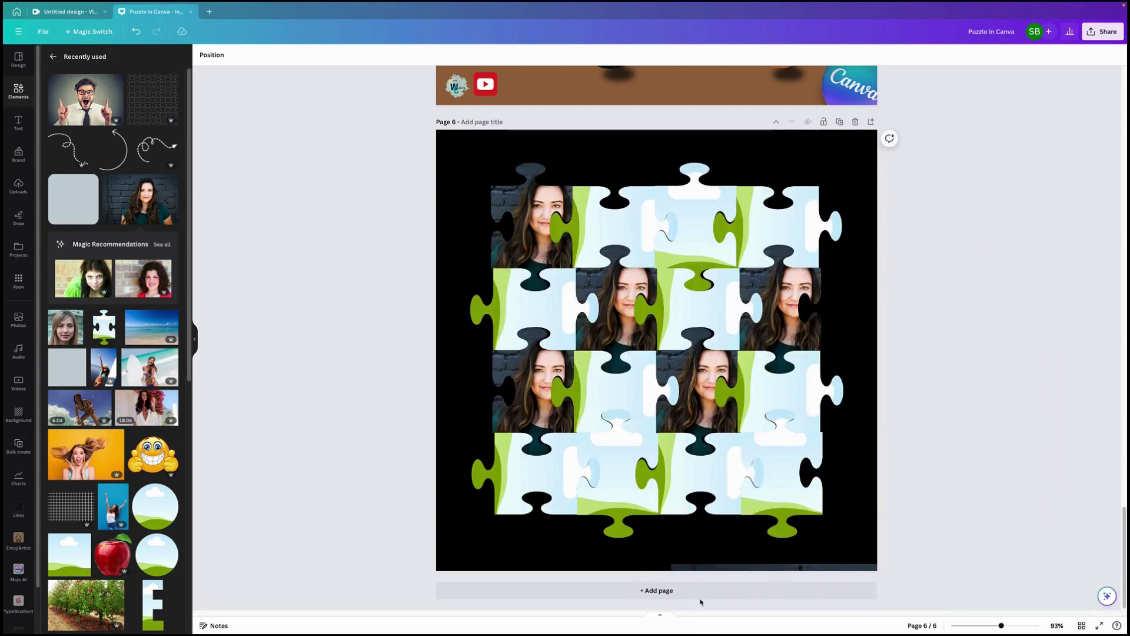
drag(701, 568, 701, 542)
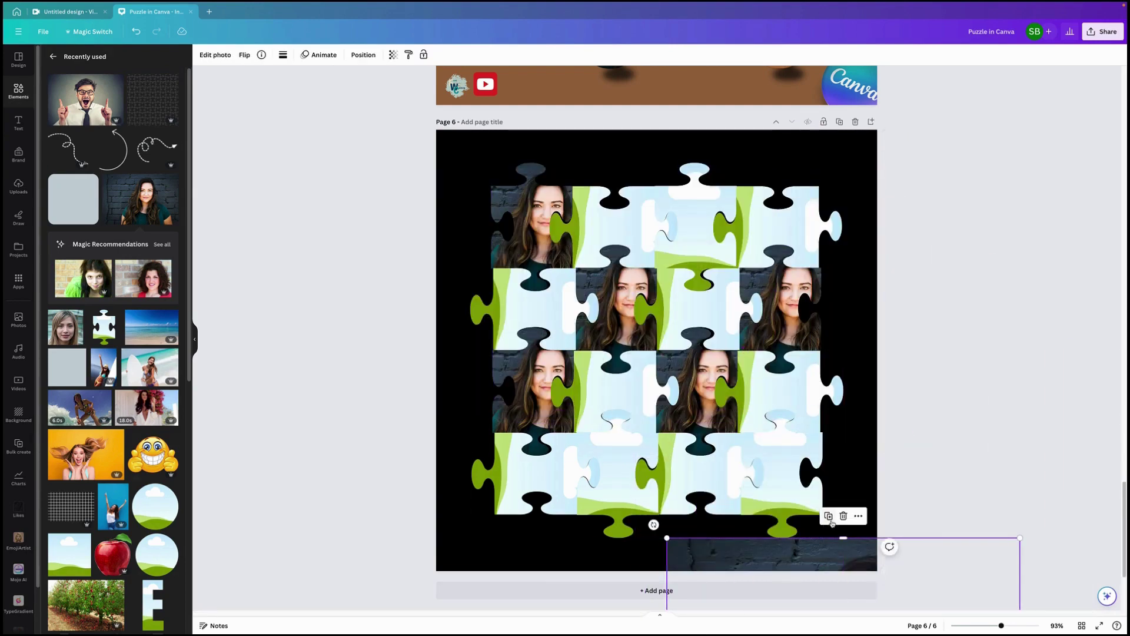
click(829, 516)
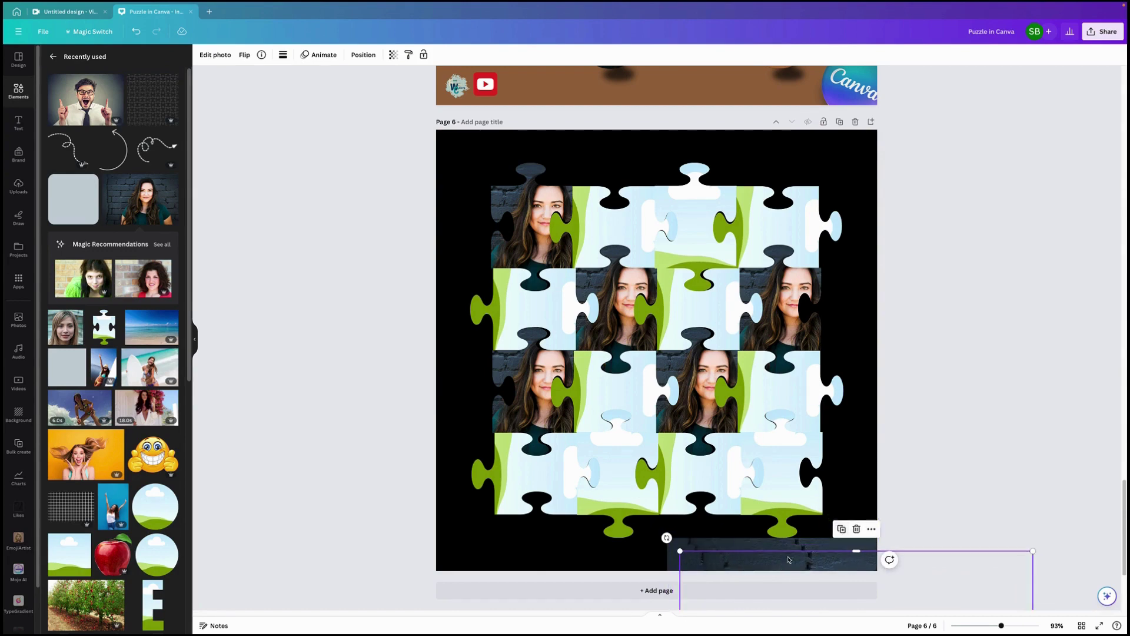
drag(789, 559, 698, 208)
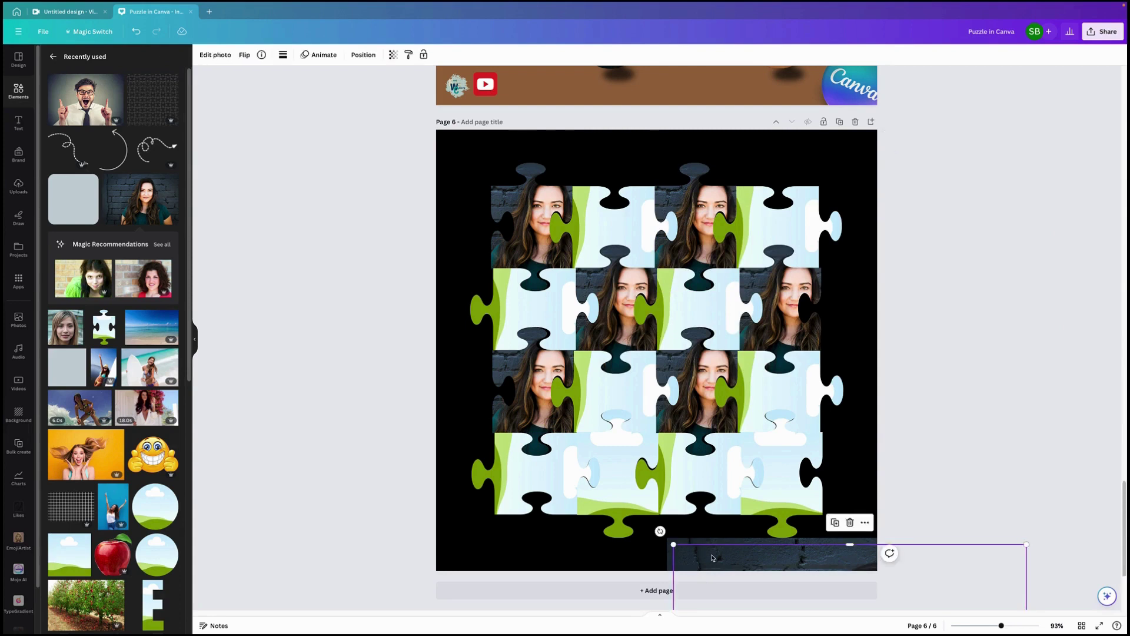
drag(849, 553, 750, 549)
mouse_move(849, 543)
mouse_down()
mouse_move(617, 466)
mouse_move(839, 544)
mouse_up()
drag(837, 539, 840, 535)
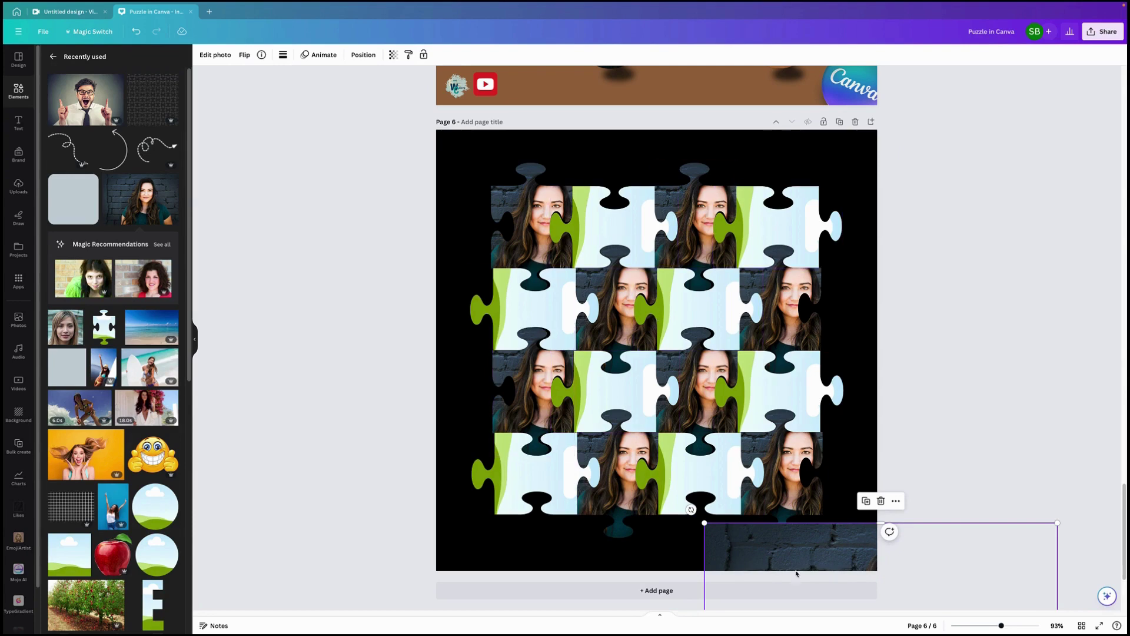
drag(824, 545, 911, 466)
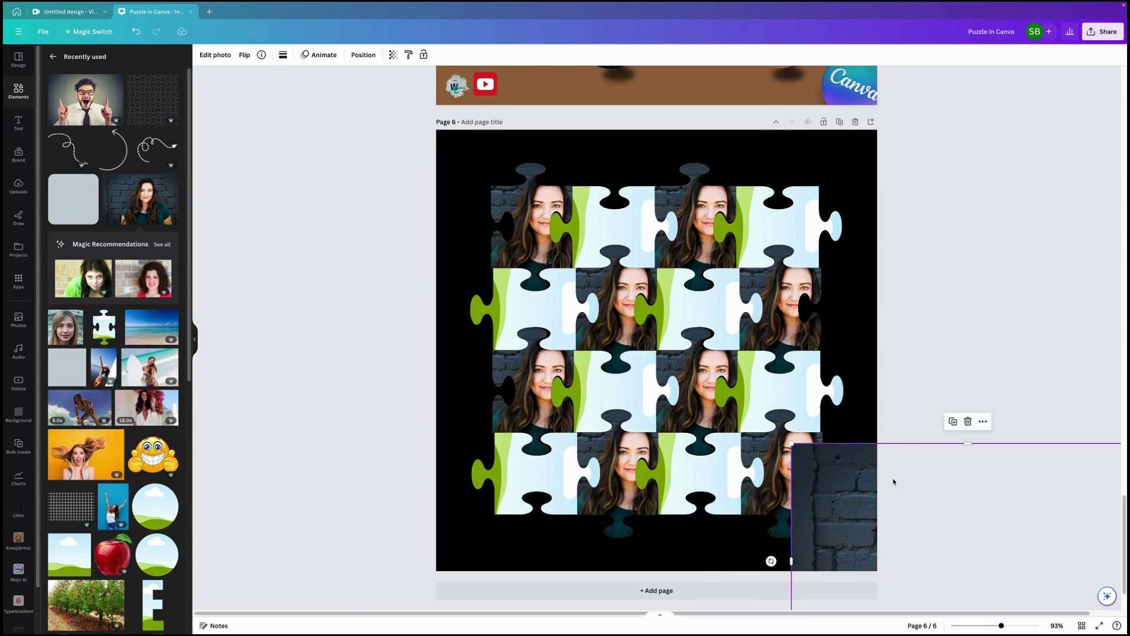
- Make seven more copies of the spare photo and bring one onto the puzzle
click(952, 422)
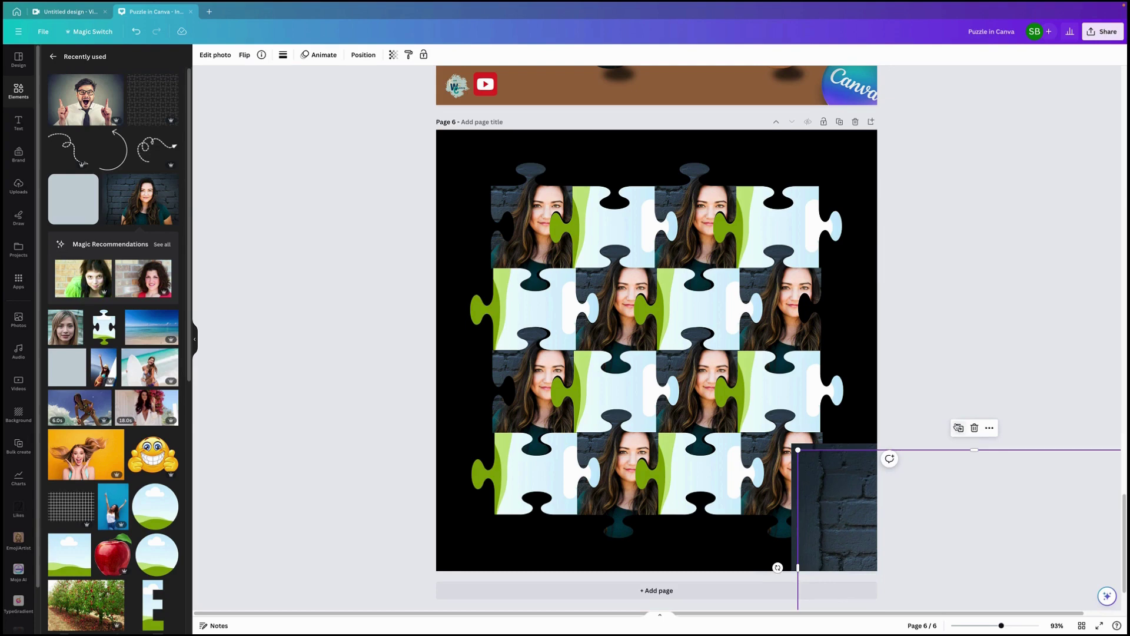
click(957, 425)
click(963, 431)
click(970, 438)
click(977, 445)
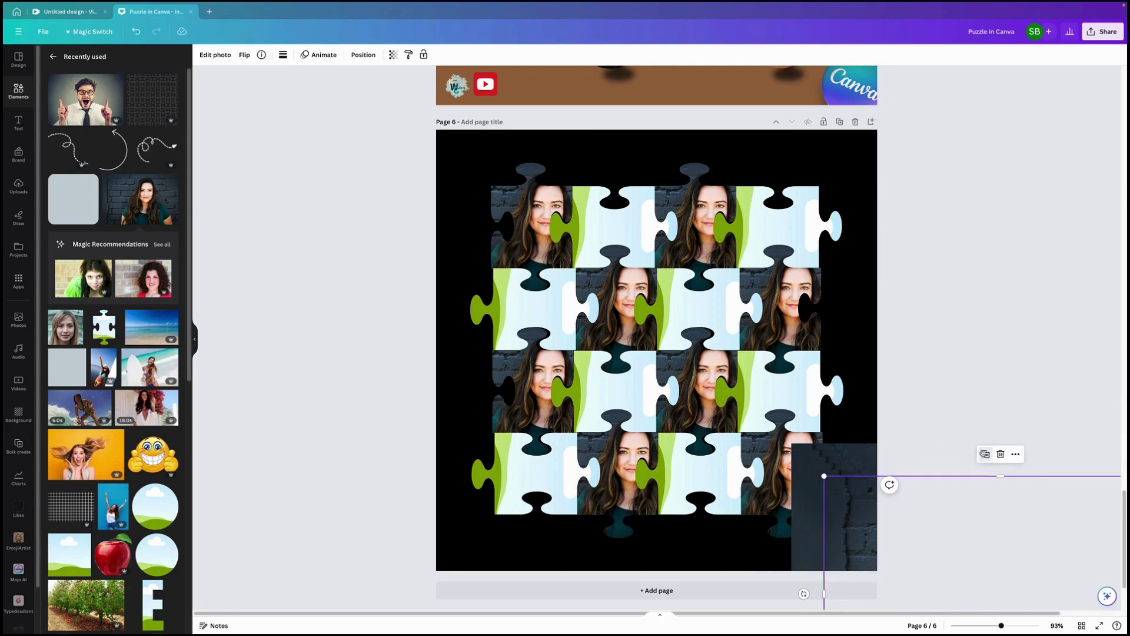
click(984, 454)
click(991, 460)
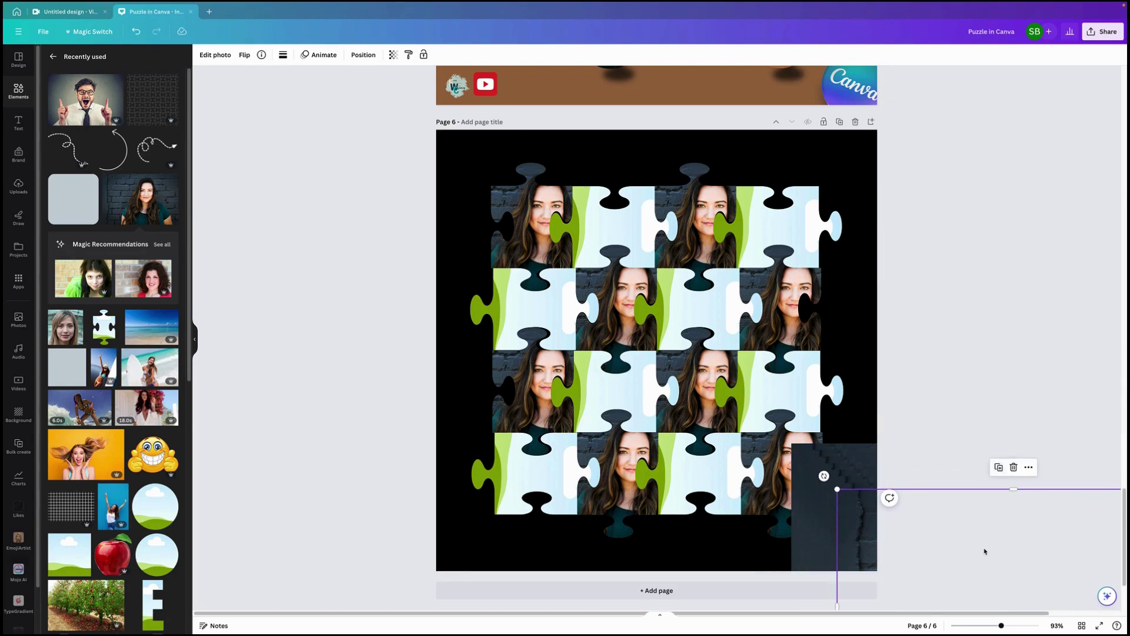
drag(985, 552, 534, 484)
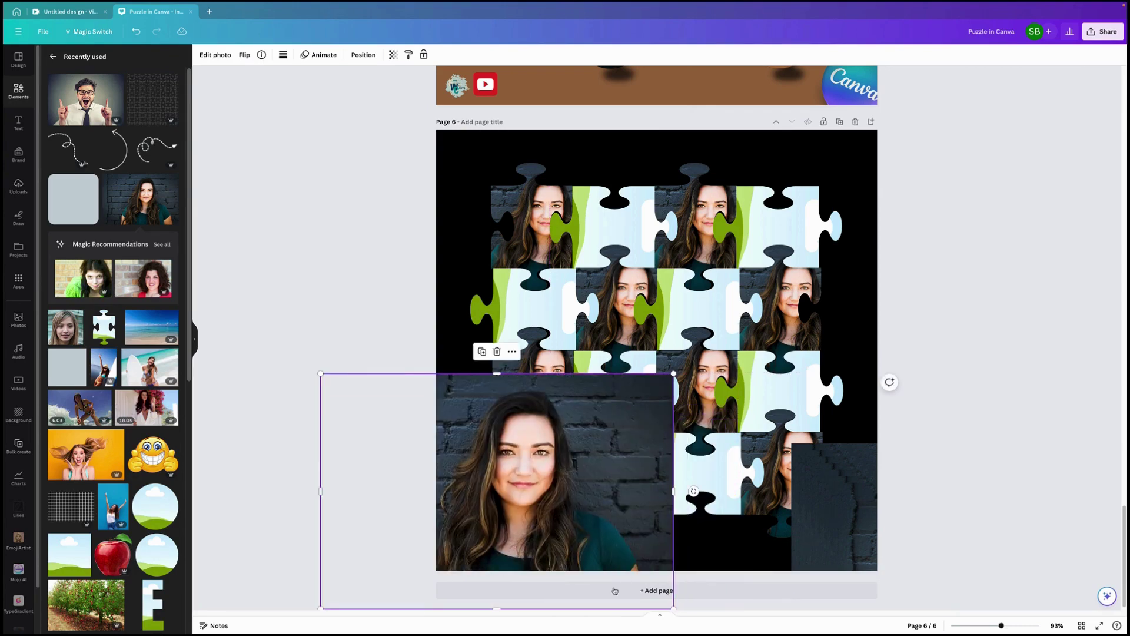
- Rotate the large woman photo sideways to about -85°, undoing a misplaced drop
drag(693, 491, 379, 491)
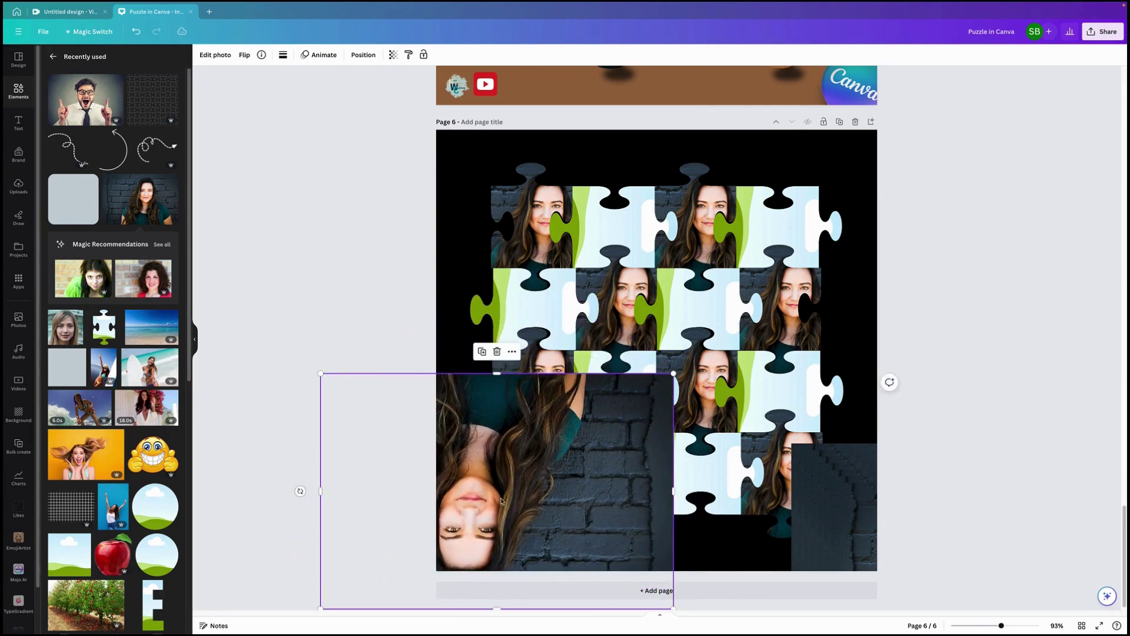
drag(502, 501, 542, 484)
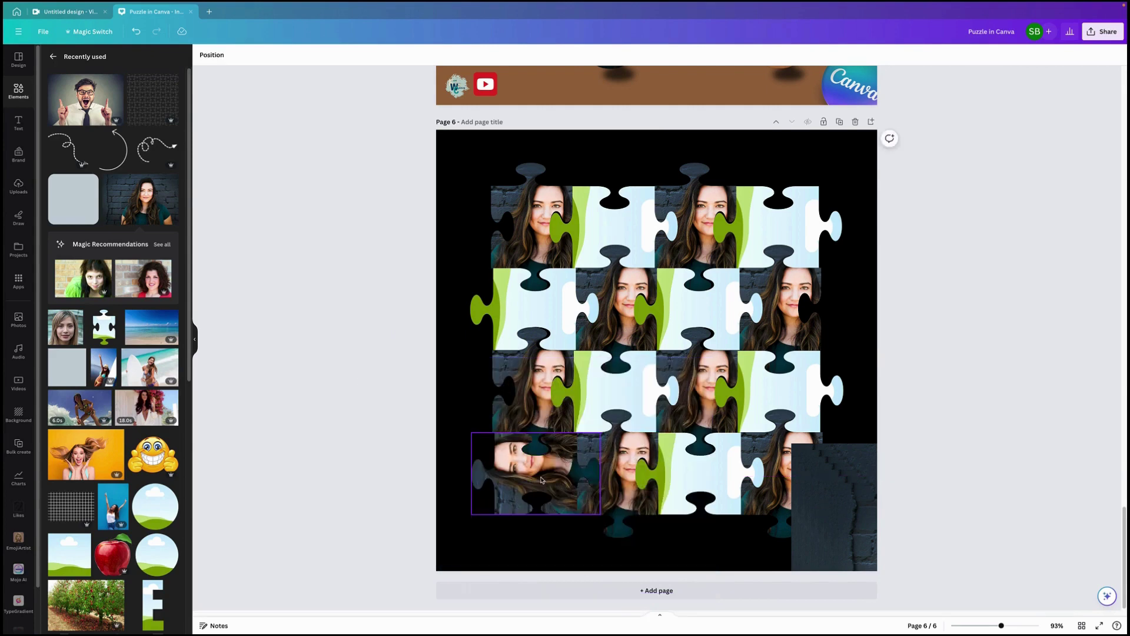
click(136, 32)
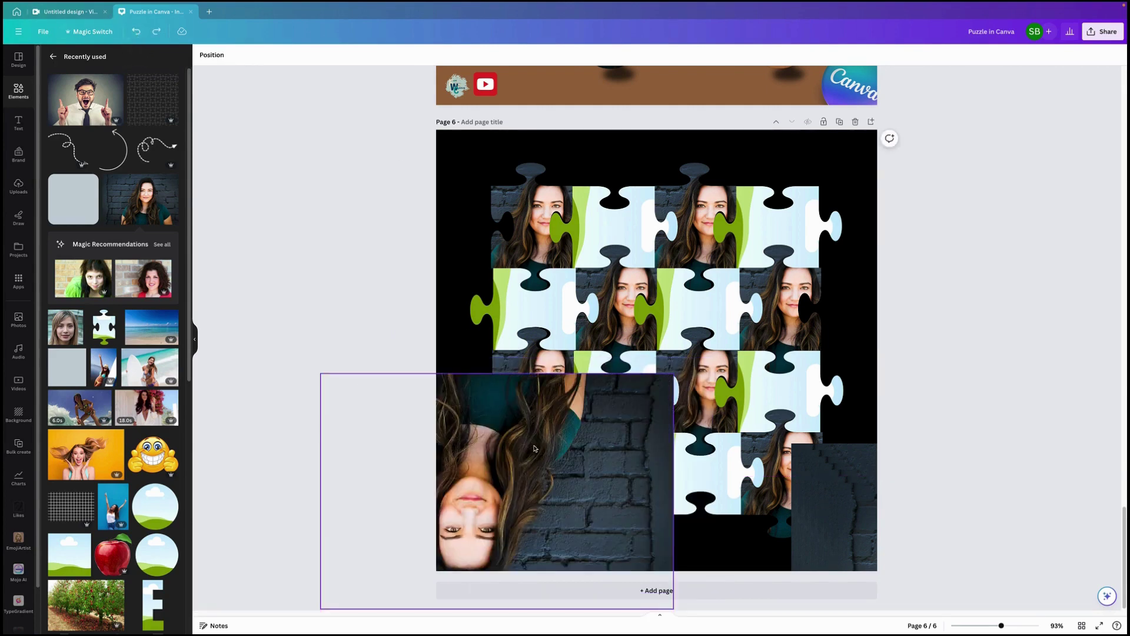
click(618, 524)
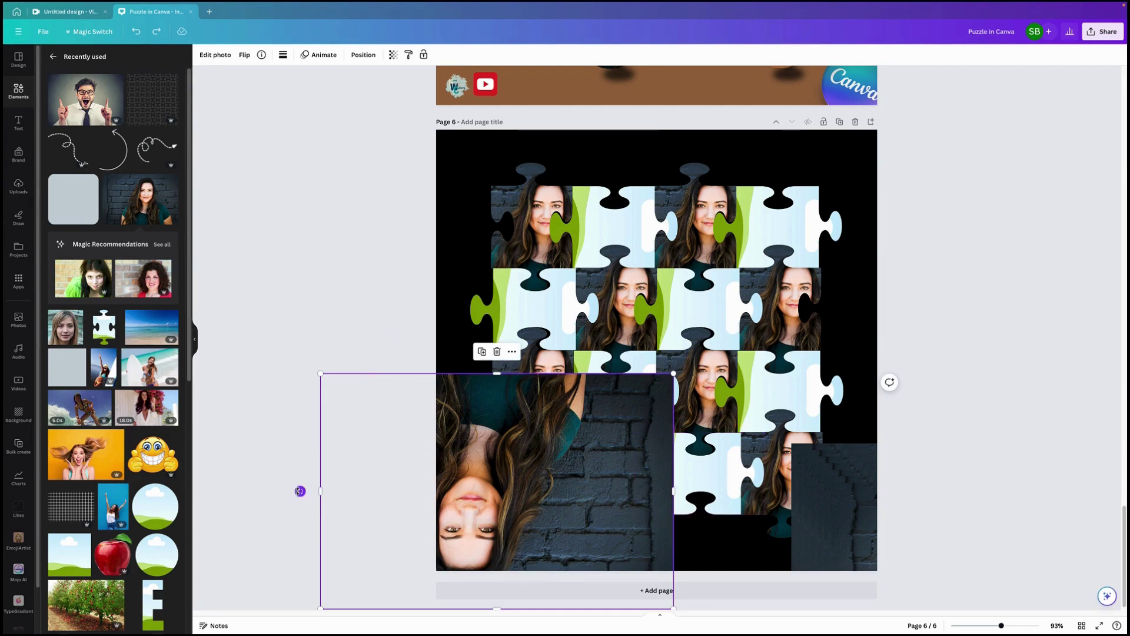
drag(301, 491, 496, 394)
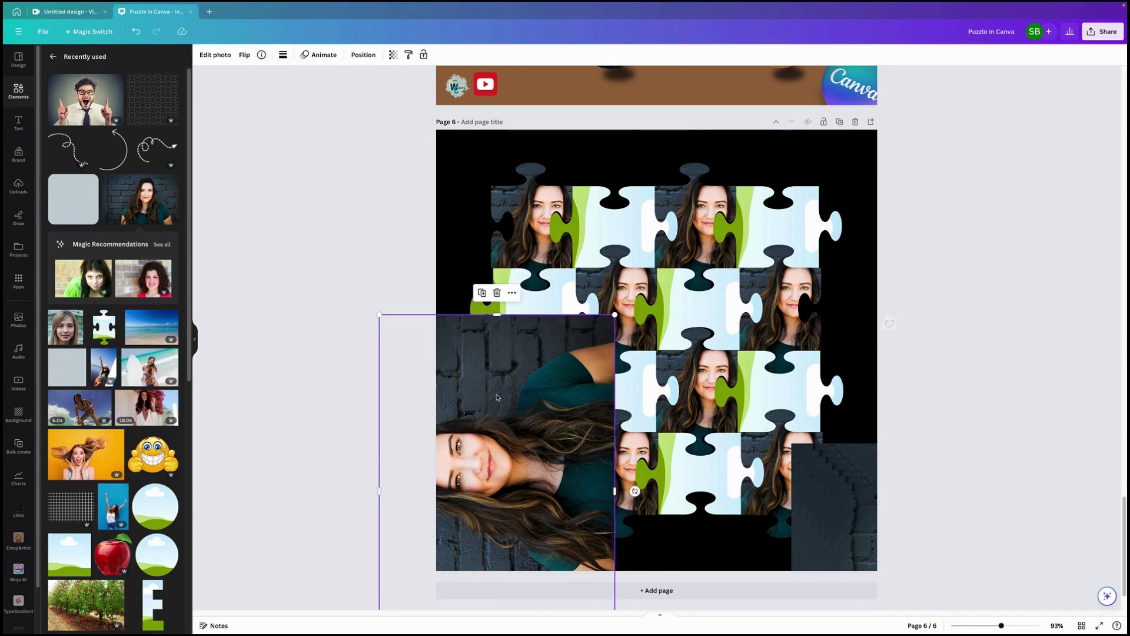
click(769, 568)
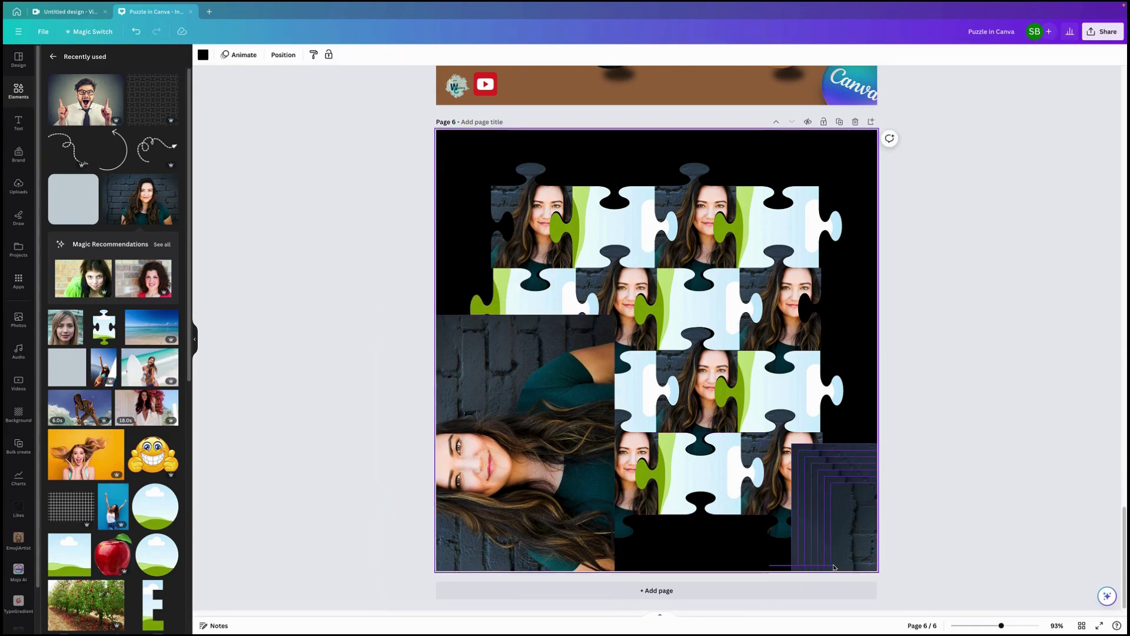
- Delete the spare photo stack at the lower right and select the sideways photo
click(867, 567)
key(Delete)
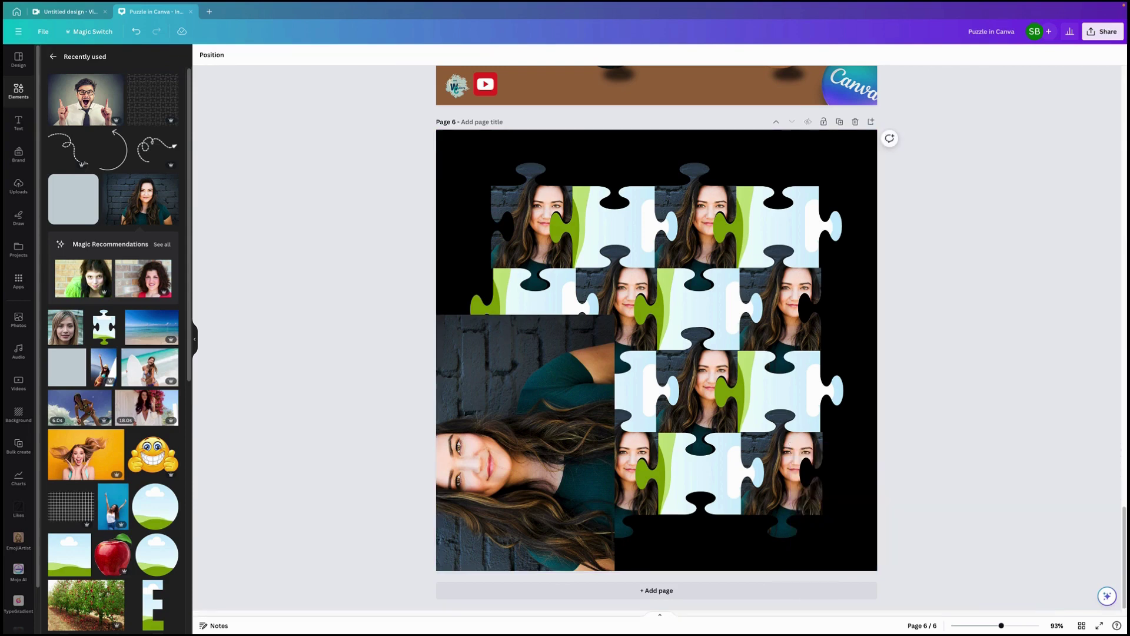
click(524, 428)
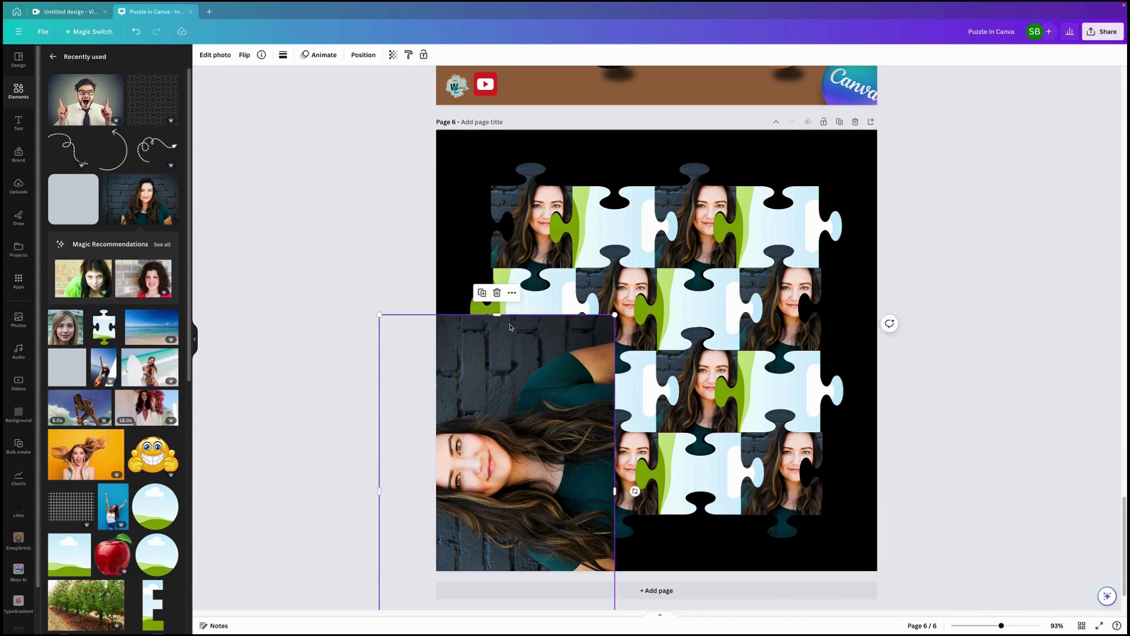
- Make six copies of the sideways woman photo
drag(510, 327, 516, 334)
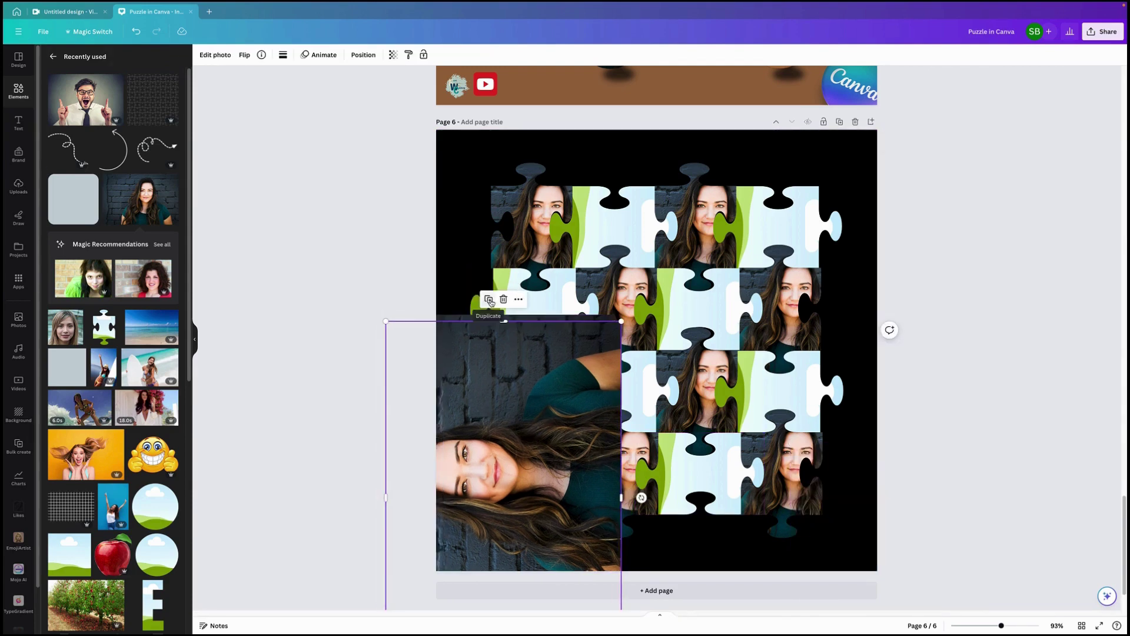
click(490, 302)
click(497, 308)
click(503, 314)
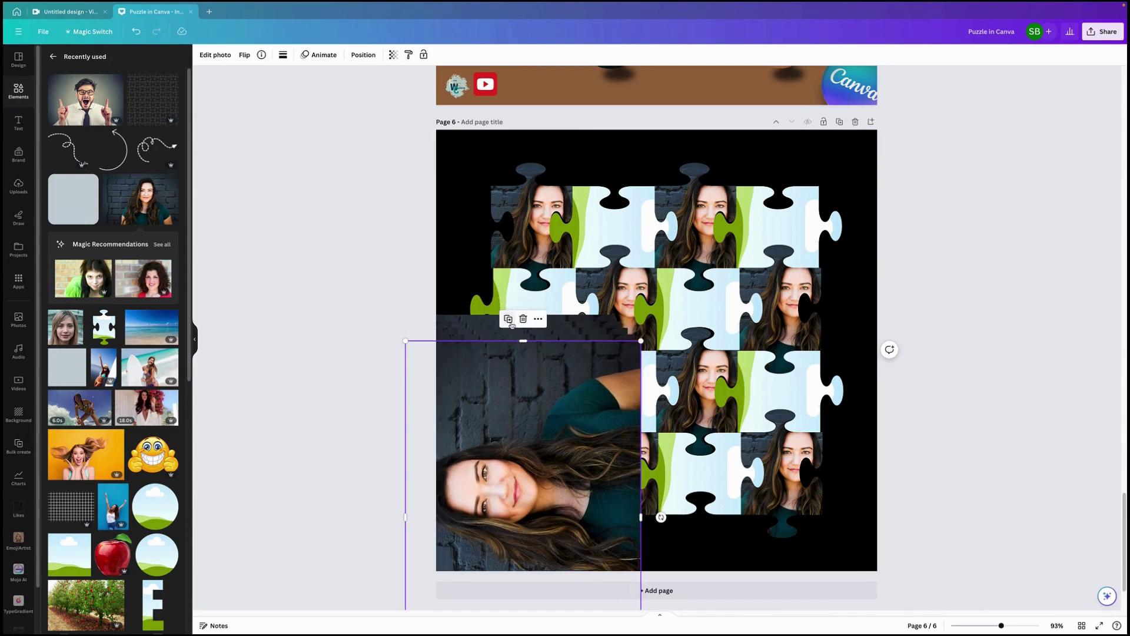
click(510, 320)
click(516, 327)
click(522, 334)
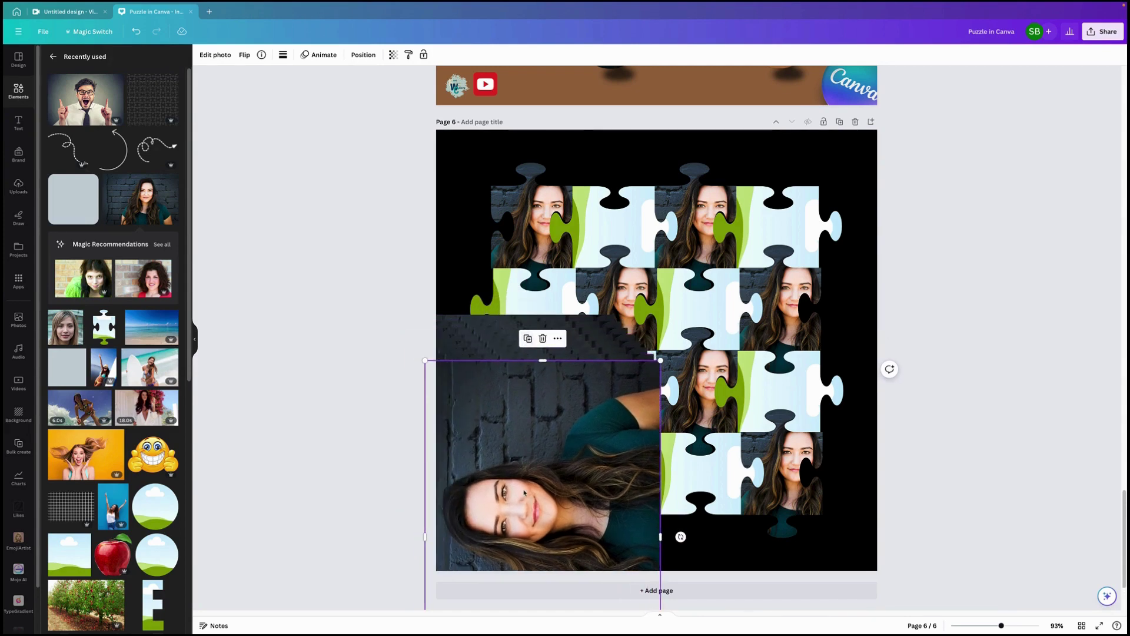
- Drag the photo copies into the remaining empty puzzle pieces, starting top-right
drag(524, 492, 791, 230)
click(533, 466)
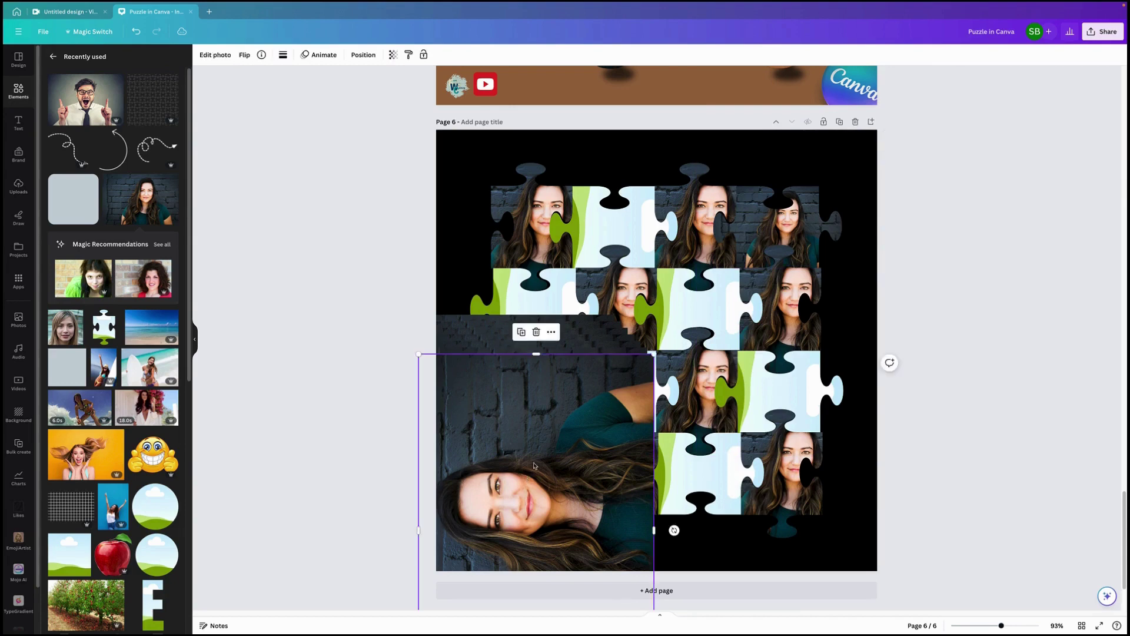
drag(534, 466, 645, 251)
drag(620, 306, 501, 512)
mouse_move(499, 464)
mouse_down()
mouse_move(545, 297)
mouse_move(491, 459)
mouse_up()
drag(540, 431, 543, 492)
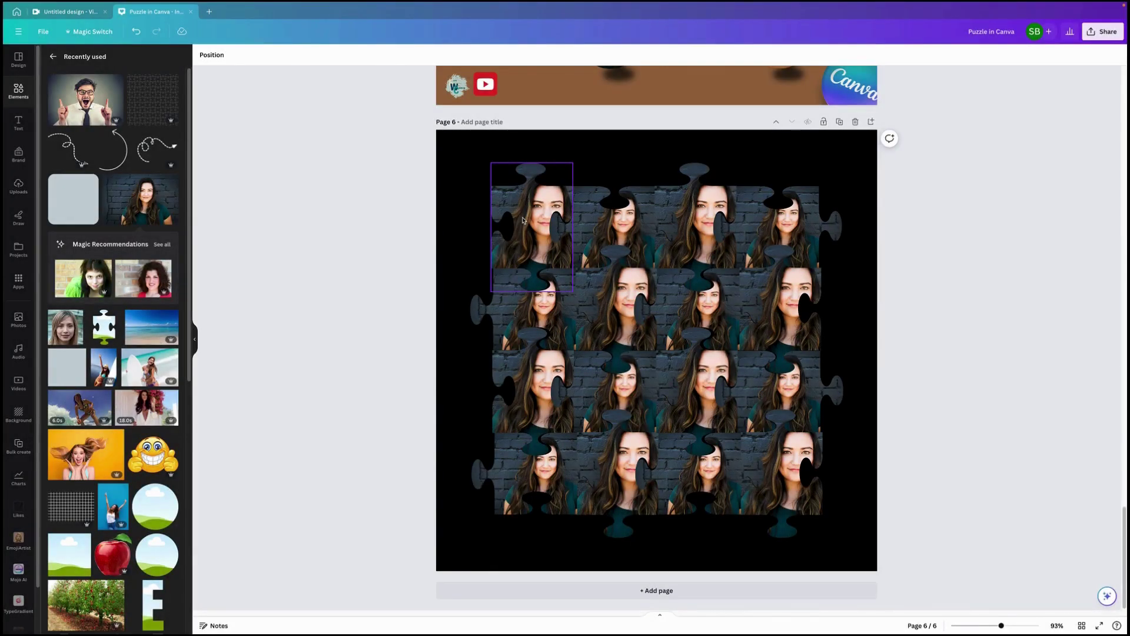
- Enlarge the top-left piece's photo to span the whole puzzle, align it, and apply the crop
click(523, 220)
double_click(529, 202)
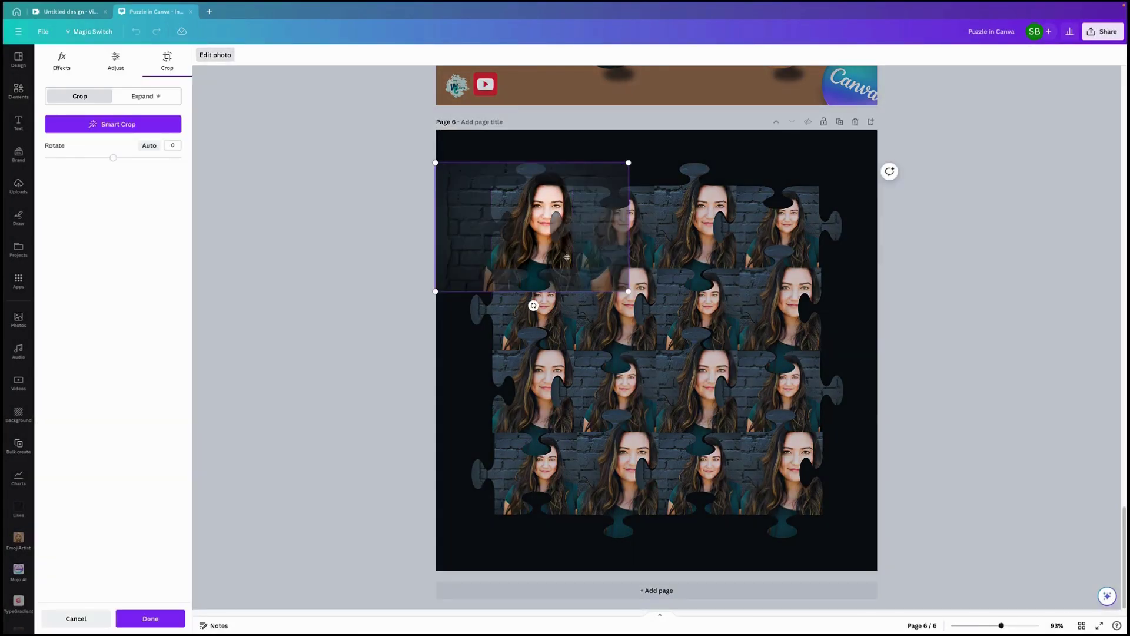
drag(475, 211, 517, 218)
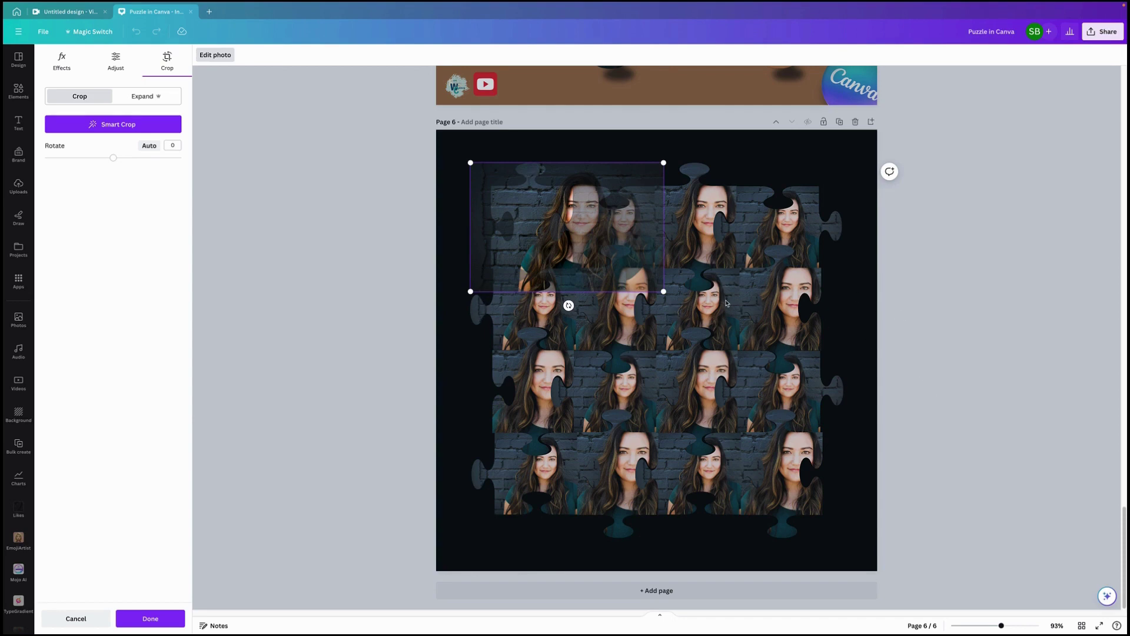
drag(562, 236, 612, 235)
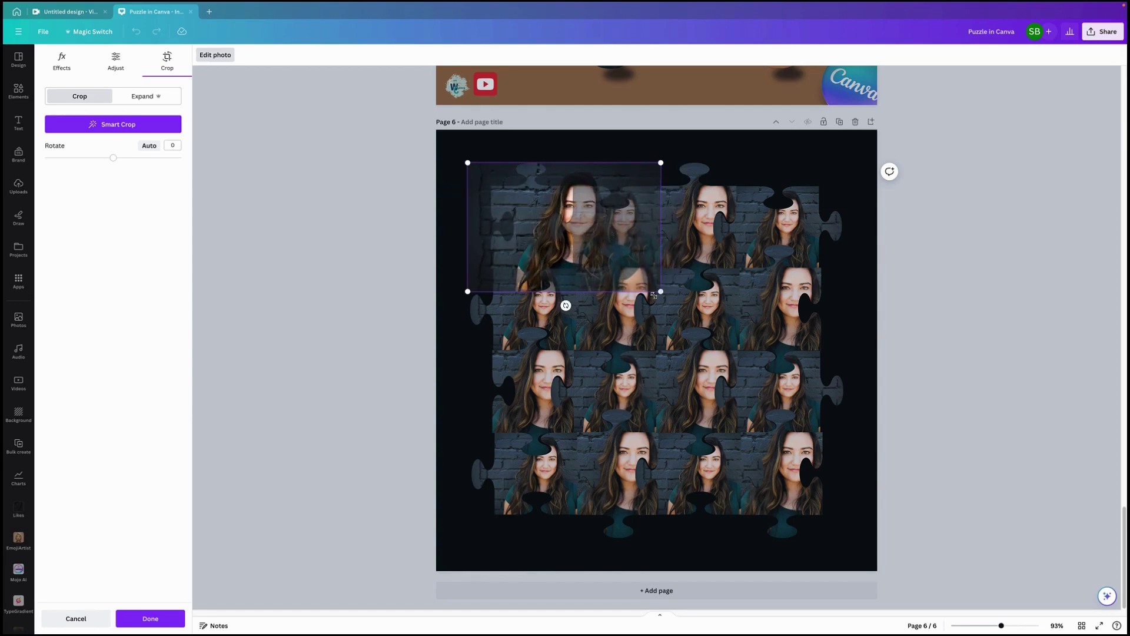
drag(662, 292, 1032, 539)
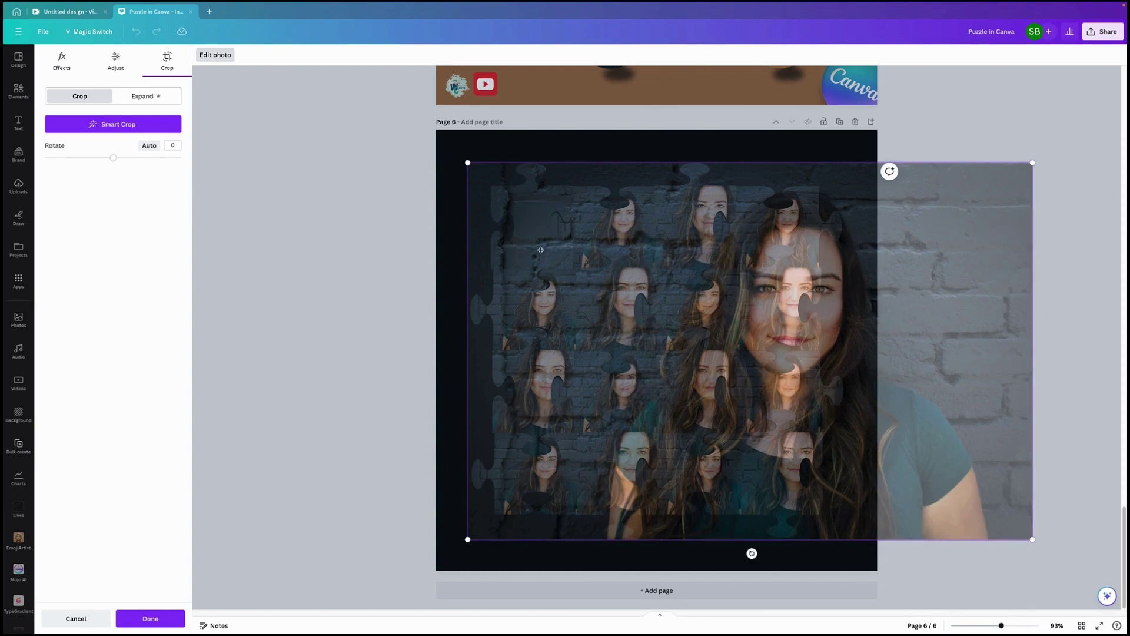
drag(538, 252, 544, 251)
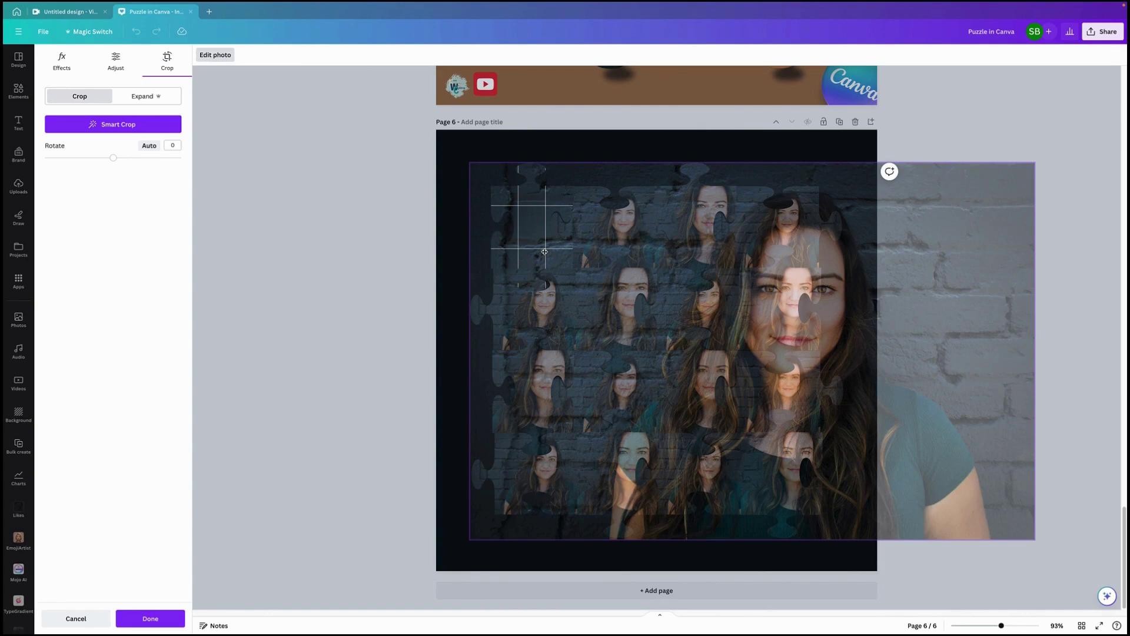
drag(544, 252, 544, 251)
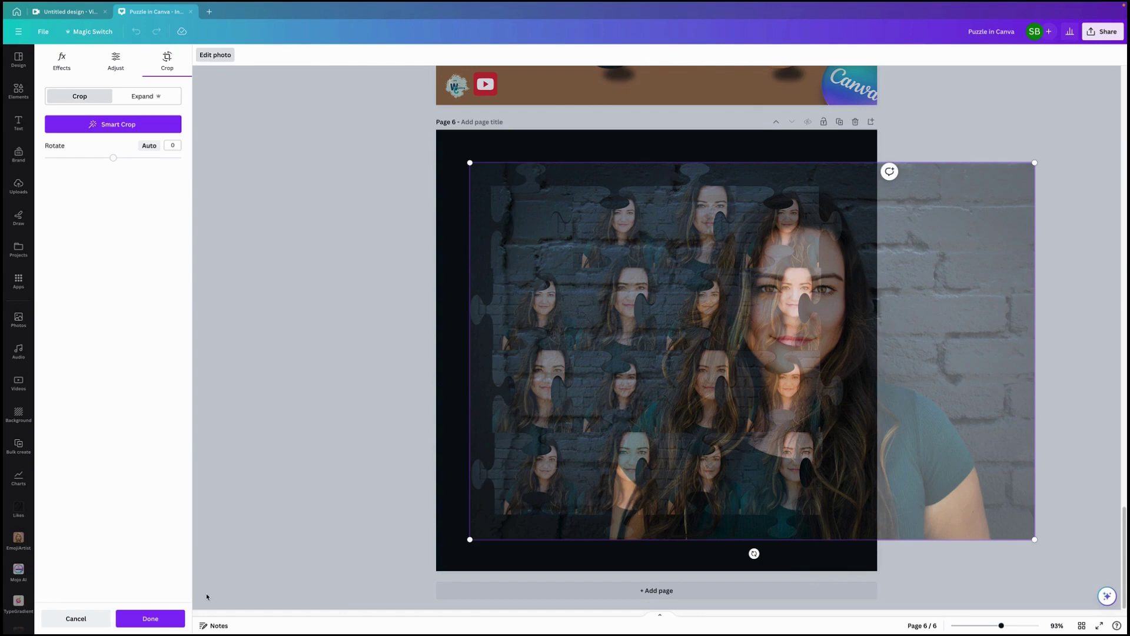
click(150, 618)
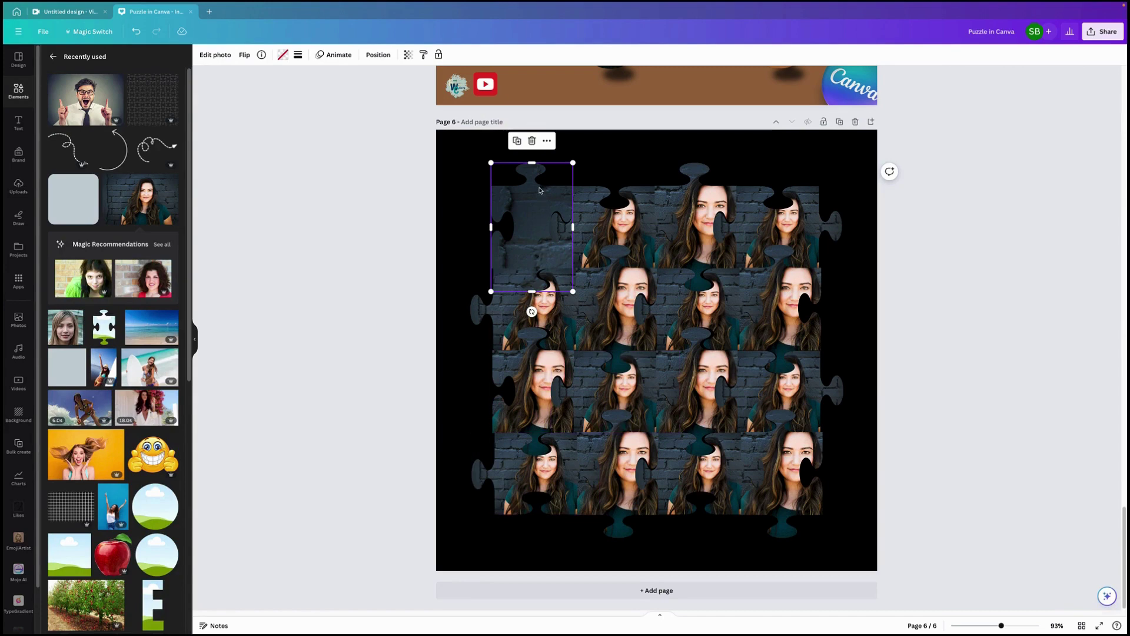
- Enlarge the second top-row piece's photo across the whole puzzle, align it, and apply the crop
double_click(606, 229)
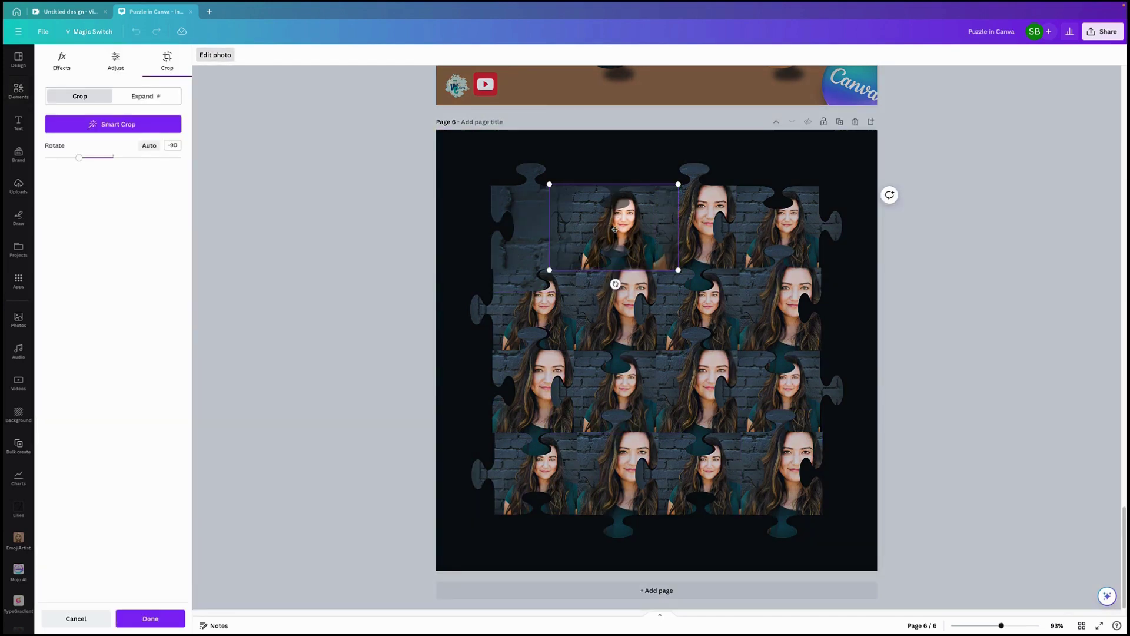
drag(614, 230, 565, 226)
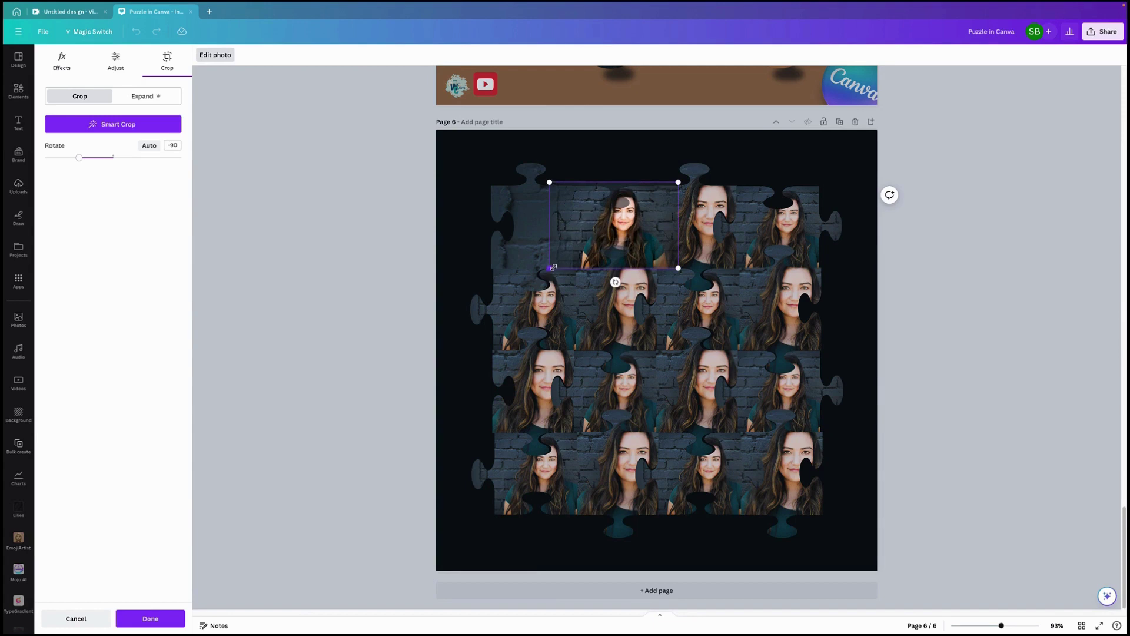
drag(549, 268, 382, 528)
drag(420, 382, 572, 364)
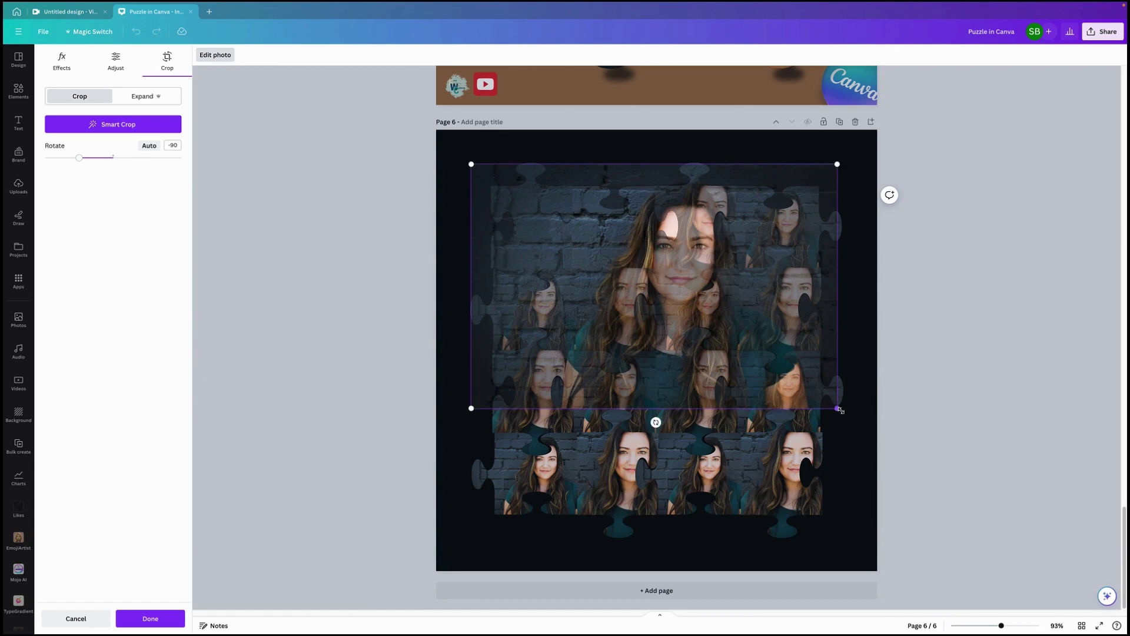
drag(839, 412, 1030, 536)
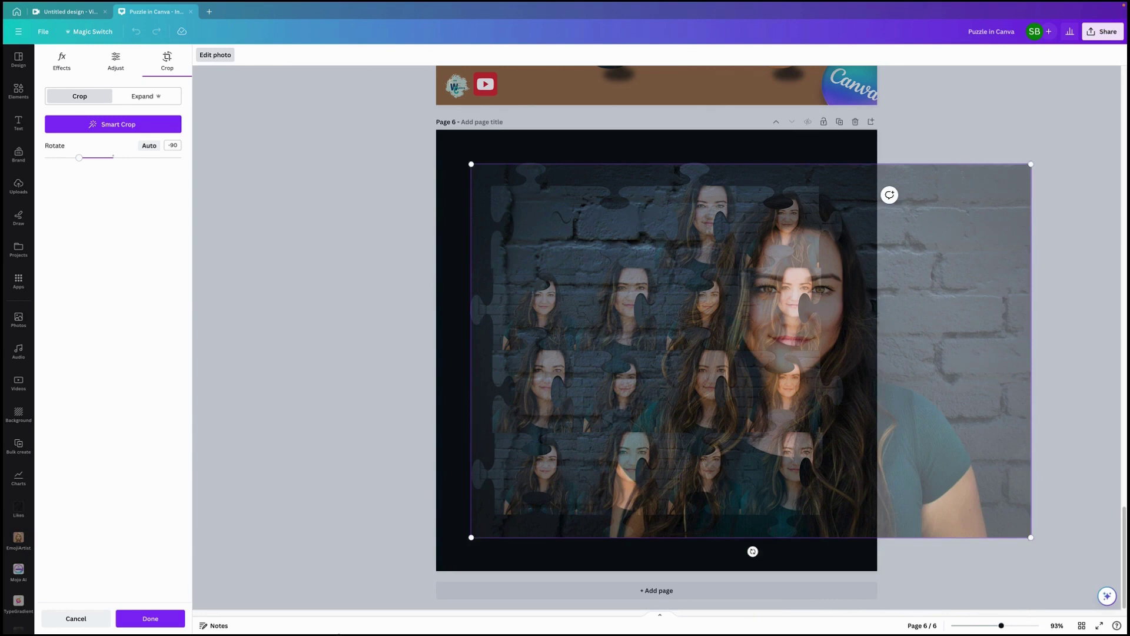
click(148, 618)
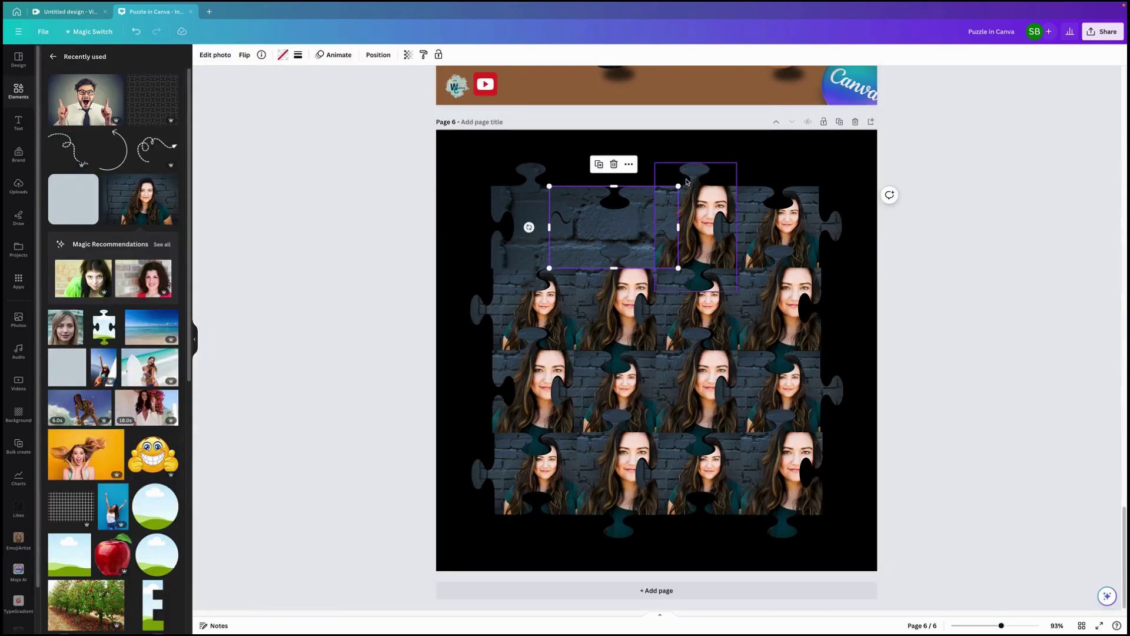
- Enlarge and shift the third top-row piece's photo so its brick wall continues the large picture
double_click(706, 208)
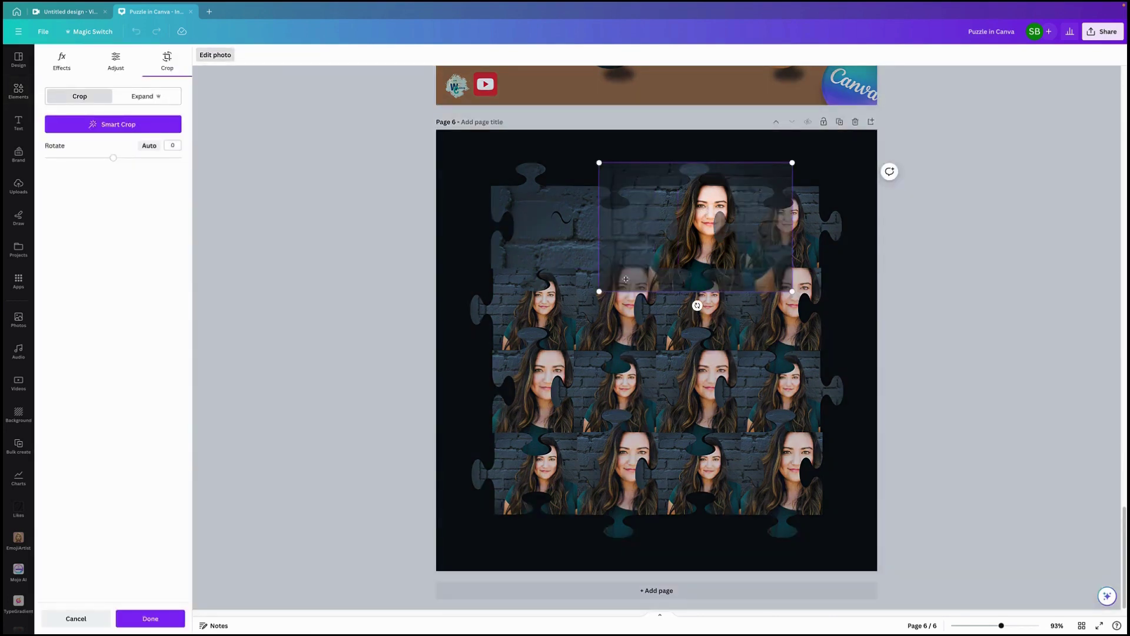
drag(597, 292, 232, 536)
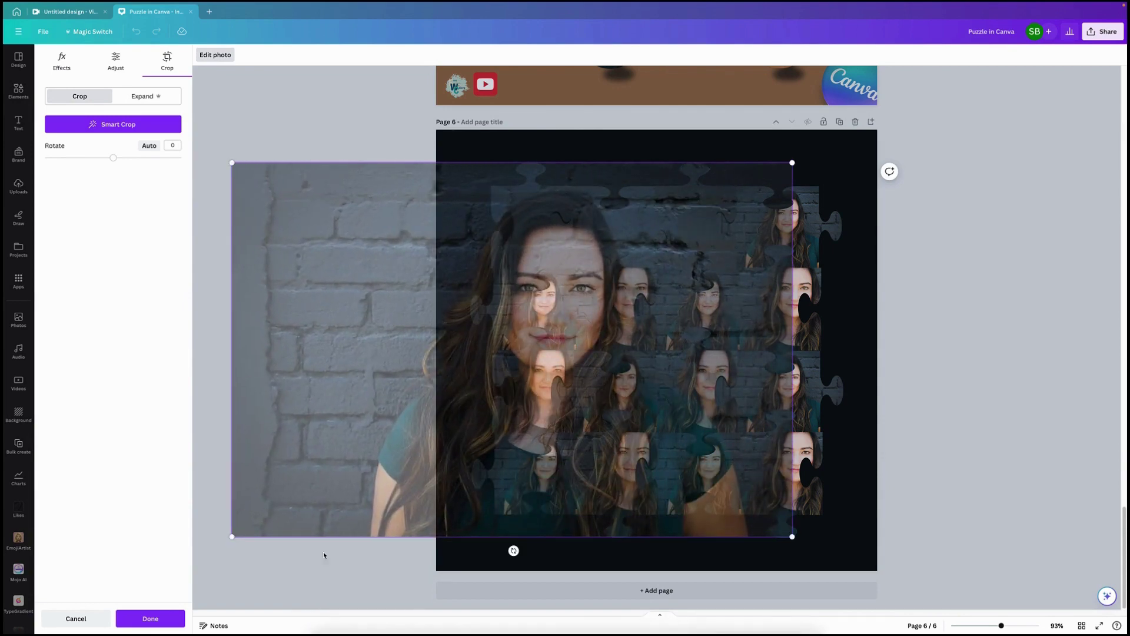
drag(284, 329, 537, 335)
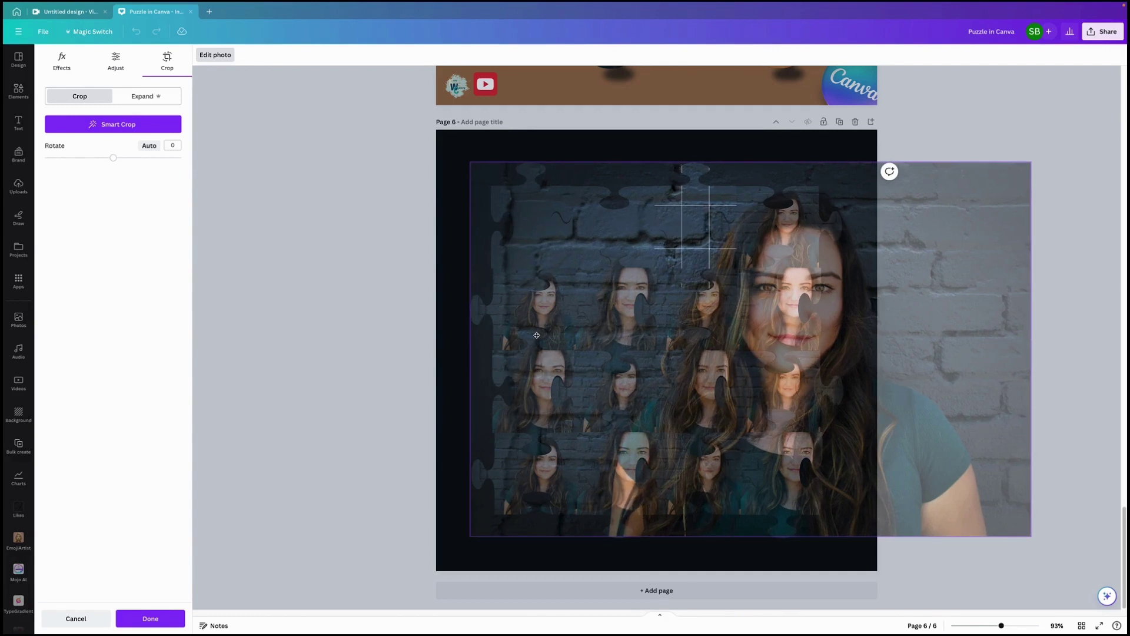
drag(536, 334, 537, 335)
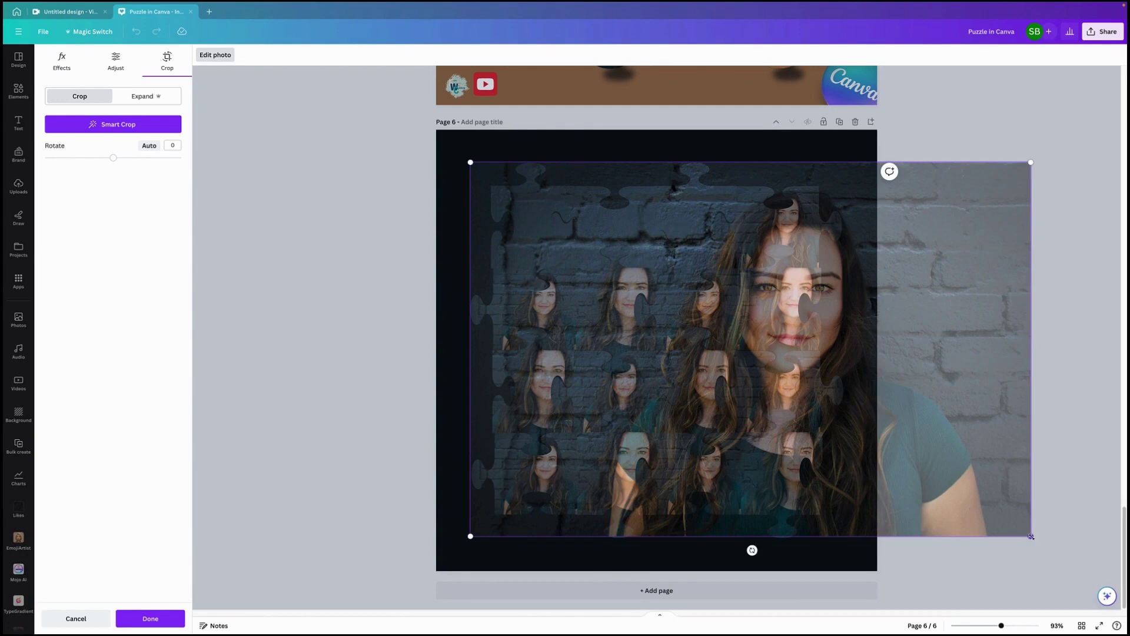
drag(1031, 536, 1034, 538)
click(172, 626)
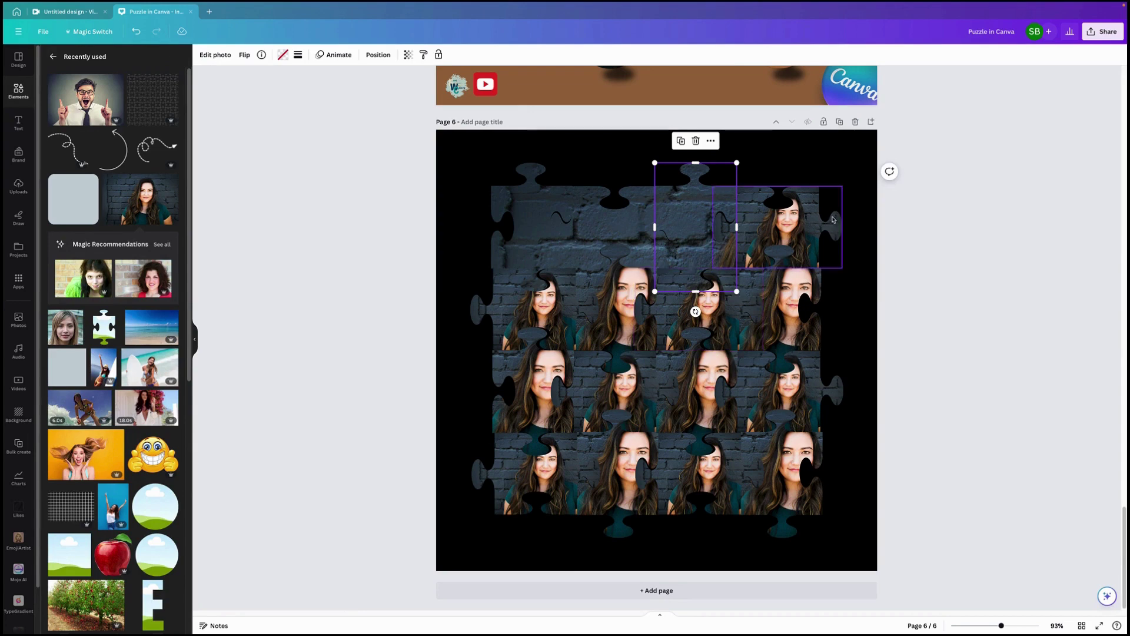
- Enlarge and resize the top-right piece's photo to show the top of the woman's head
double_click(793, 227)
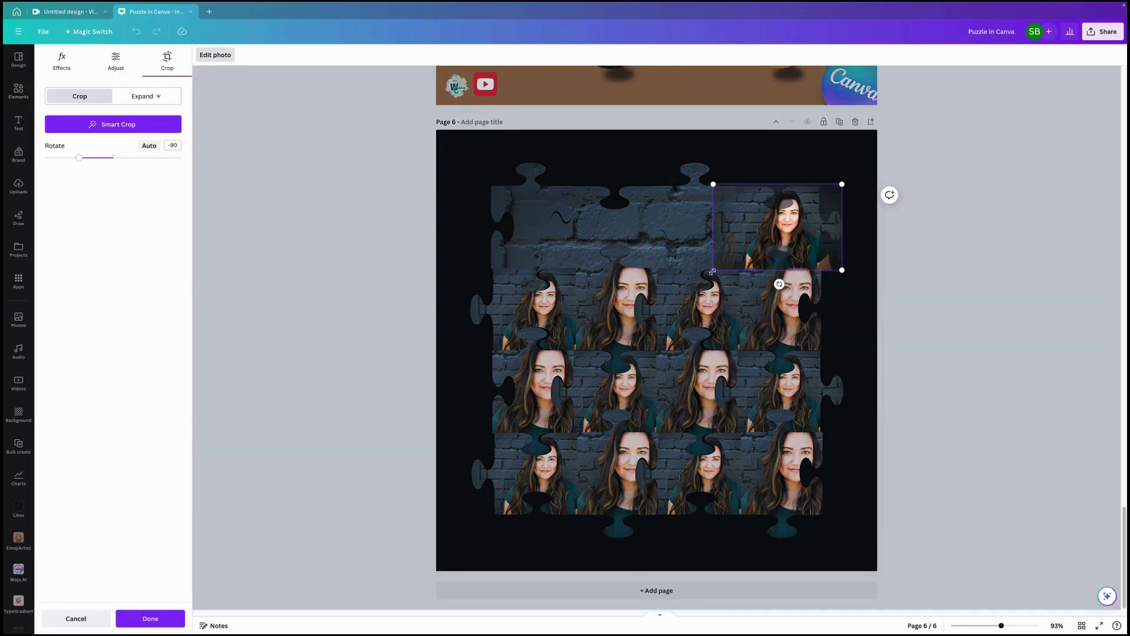
drag(712, 272, 312, 632)
drag(390, 504, 377, 484)
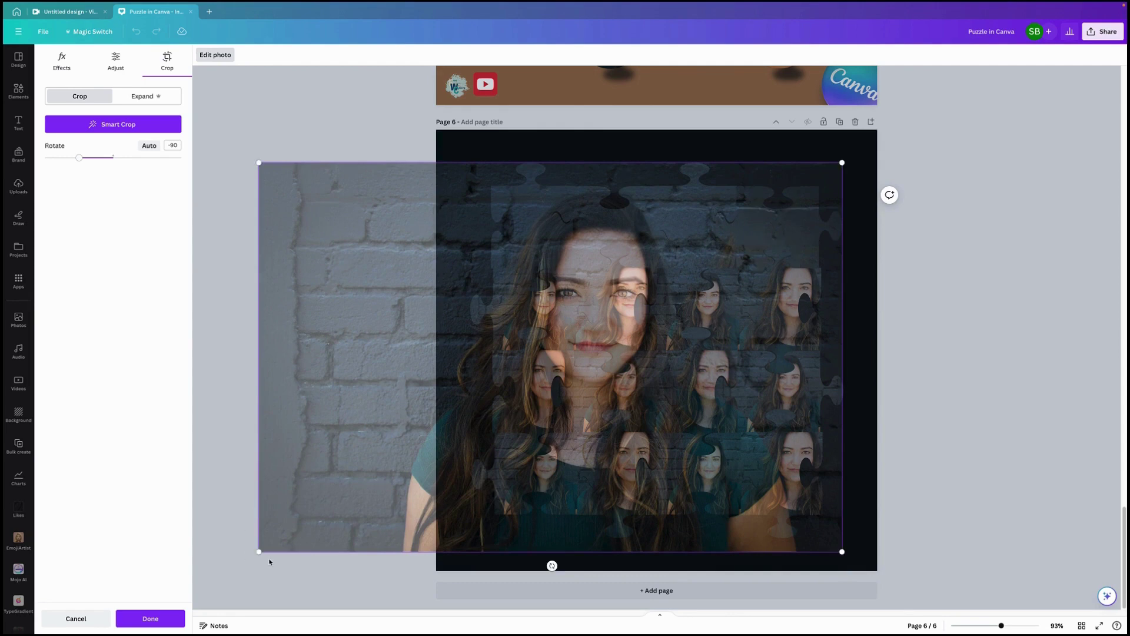
drag(259, 551, 278, 537)
drag(277, 537, 278, 537)
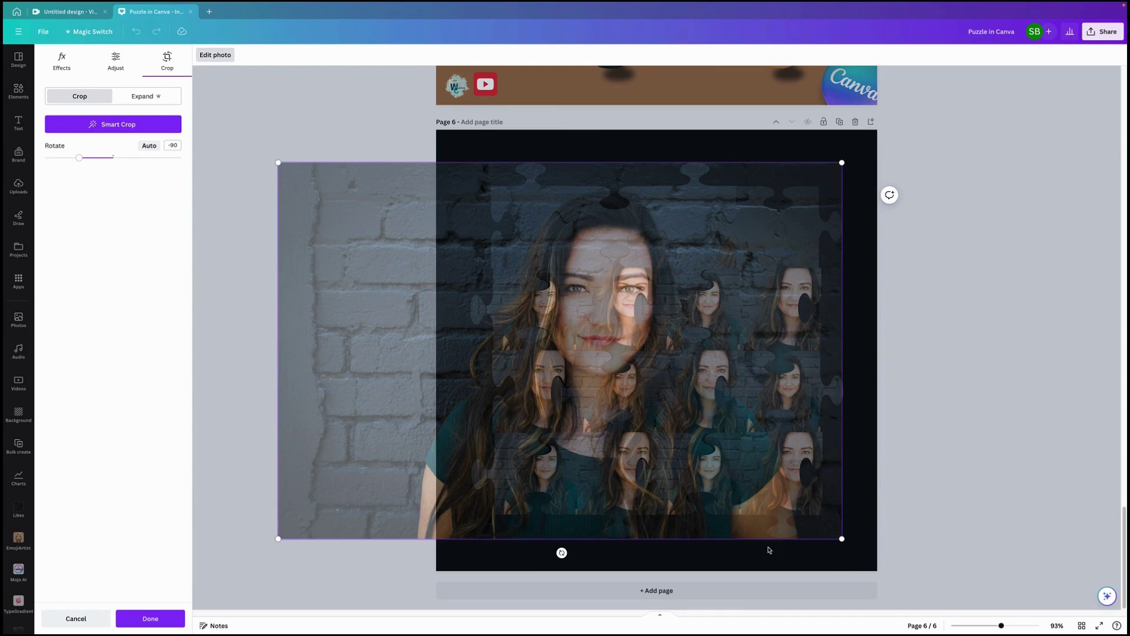
click(150, 618)
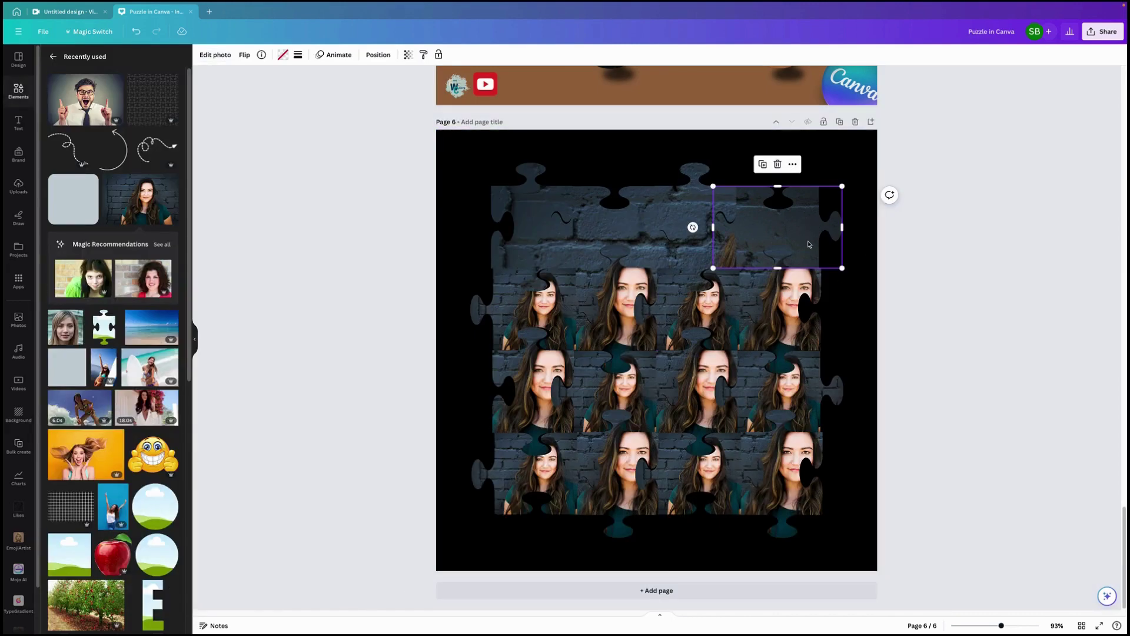
- Re-crop the top-right piece, sliding its photo right to line up with the puzzle
double_click(776, 232)
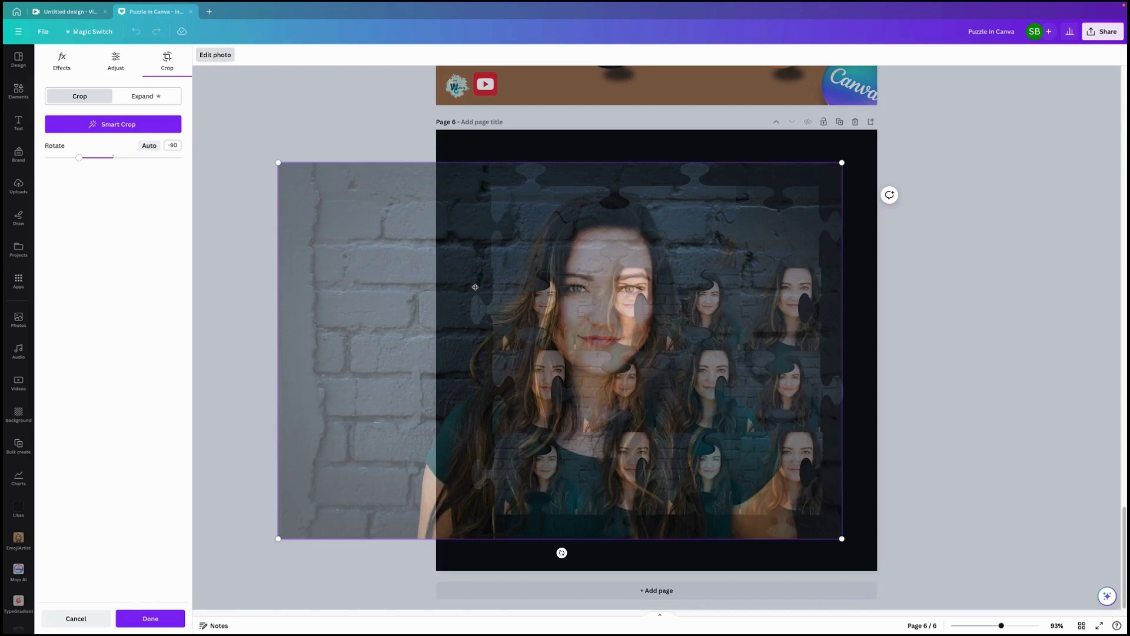
drag(417, 295, 615, 295)
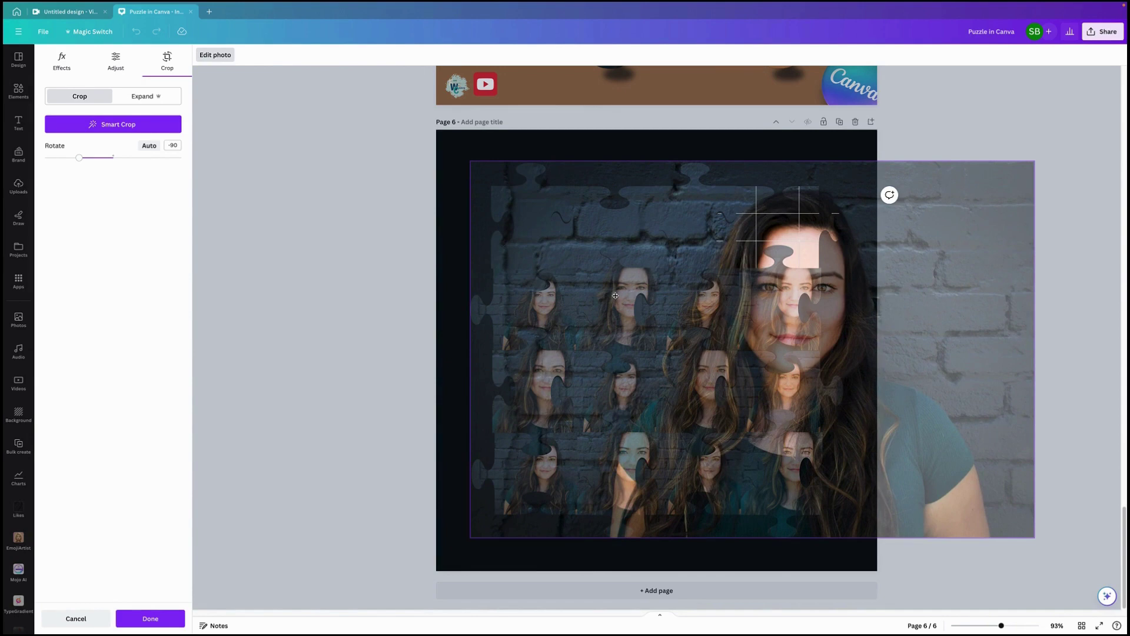
drag(615, 295, 614, 295)
click(172, 617)
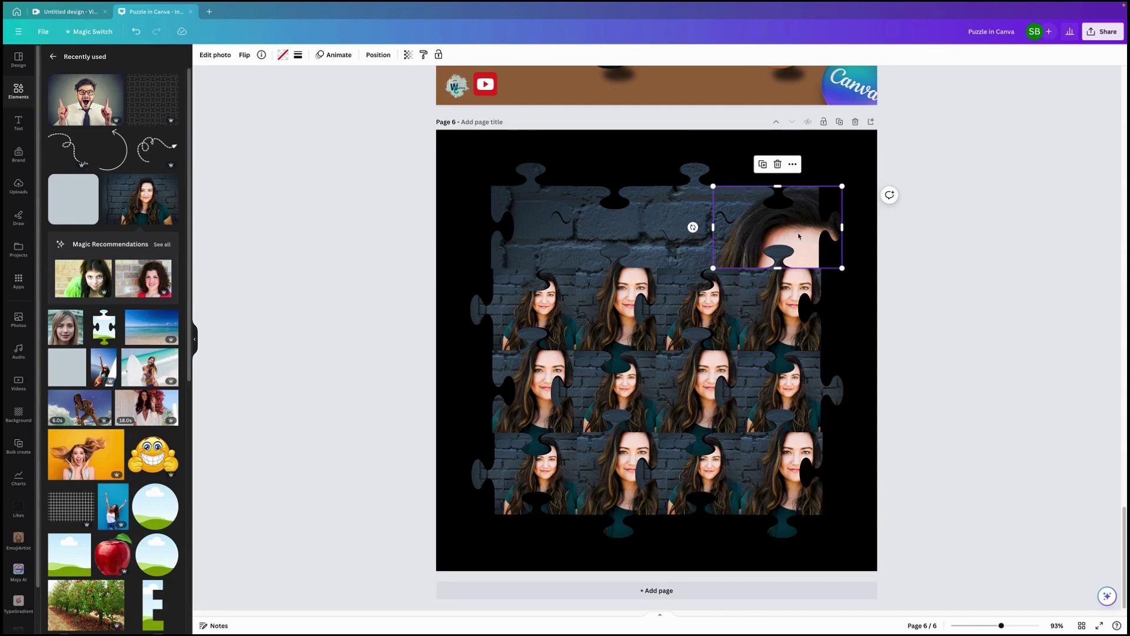
- Enlarge and reposition the photo in the second-row left piece to match the portrait
double_click(535, 314)
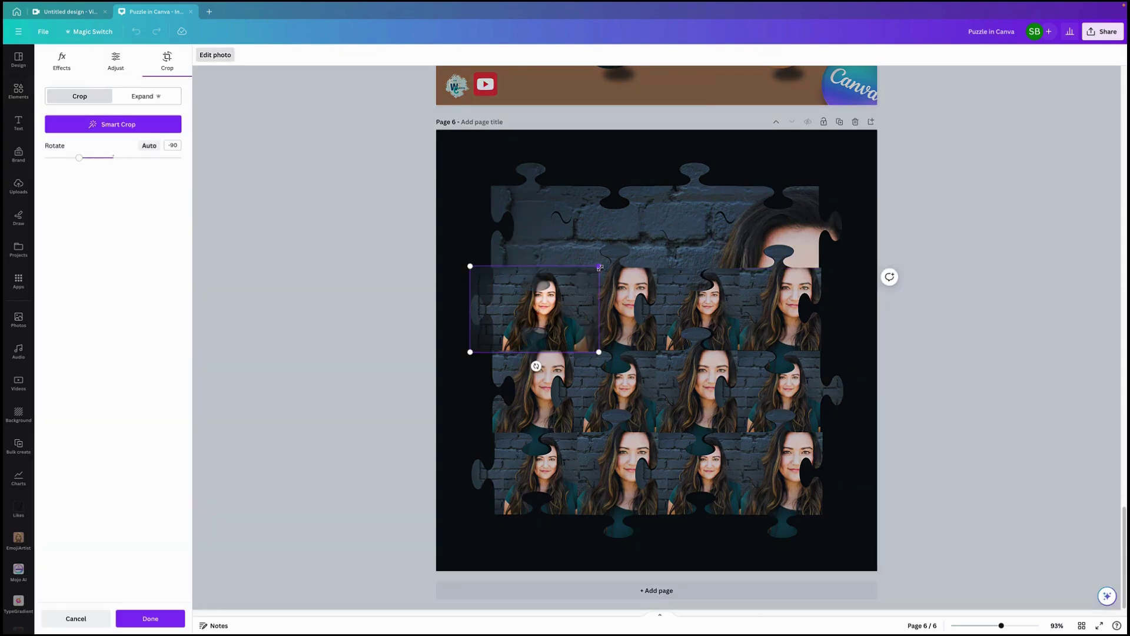
drag(600, 267, 983, 65)
drag(730, 366, 811, 437)
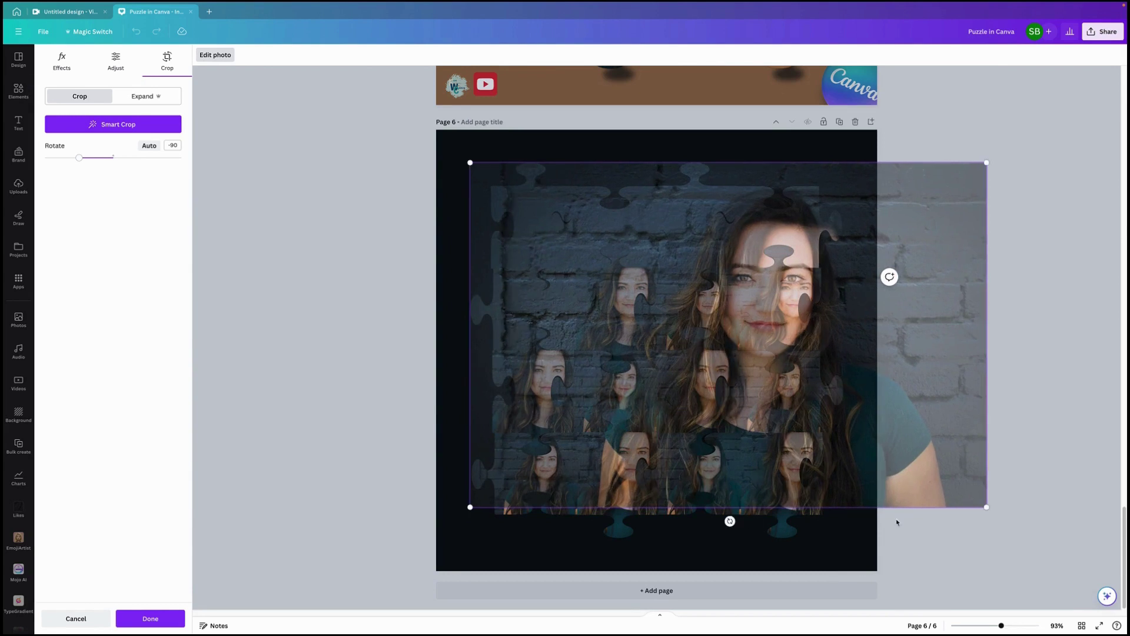
drag(987, 507, 1016, 557)
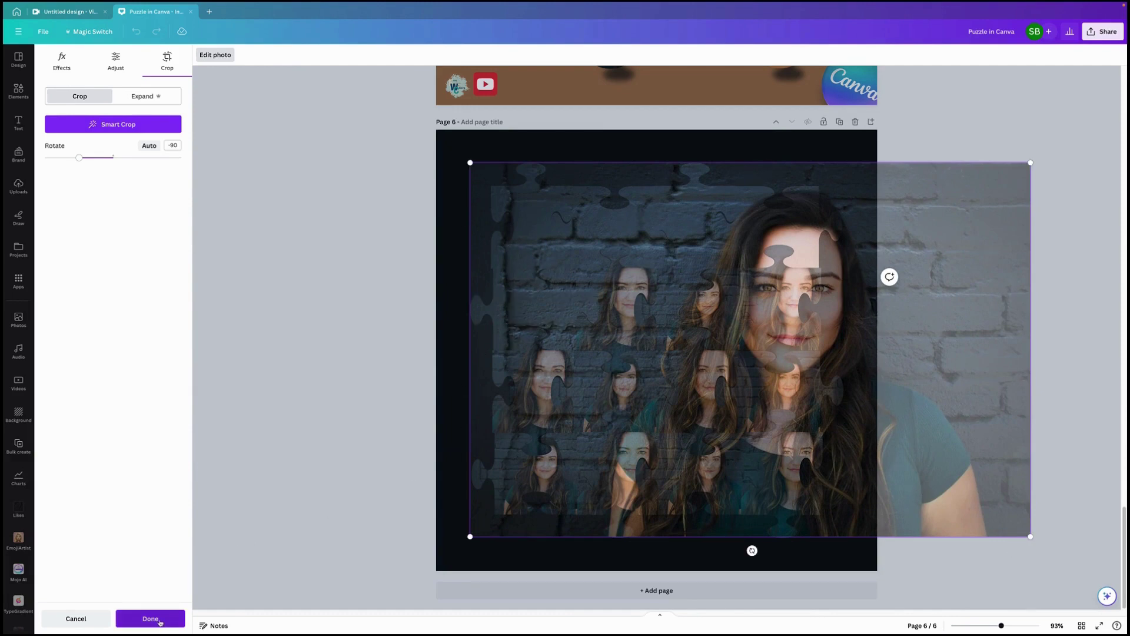
click(150, 618)
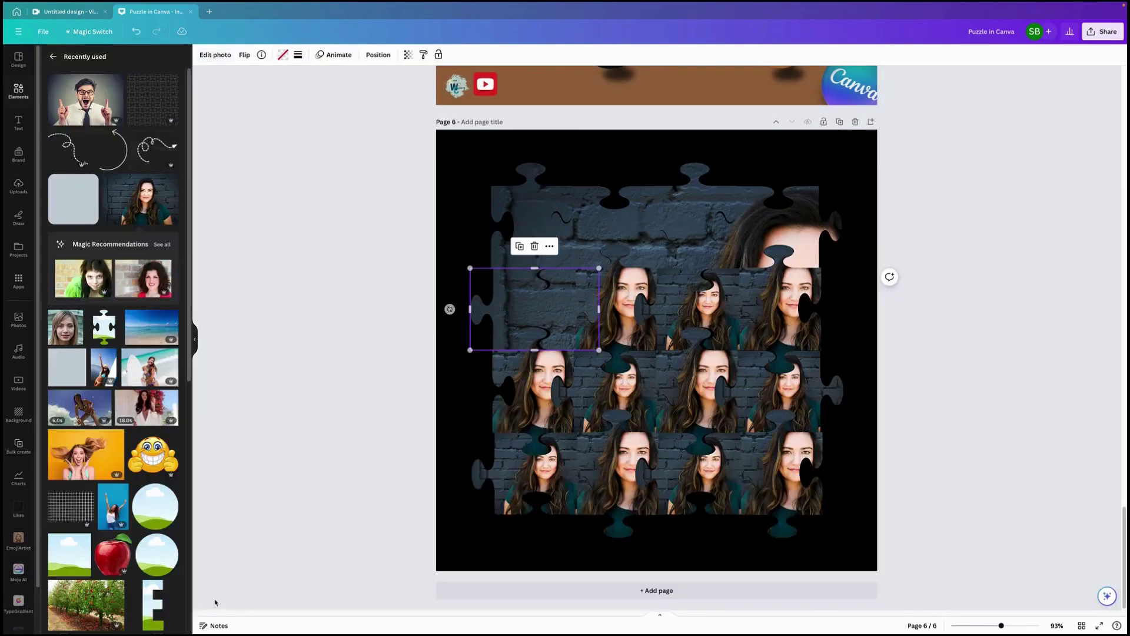
- Enlarge the next second-row piece's photo and move it up and right over the puzzle
double_click(539, 339)
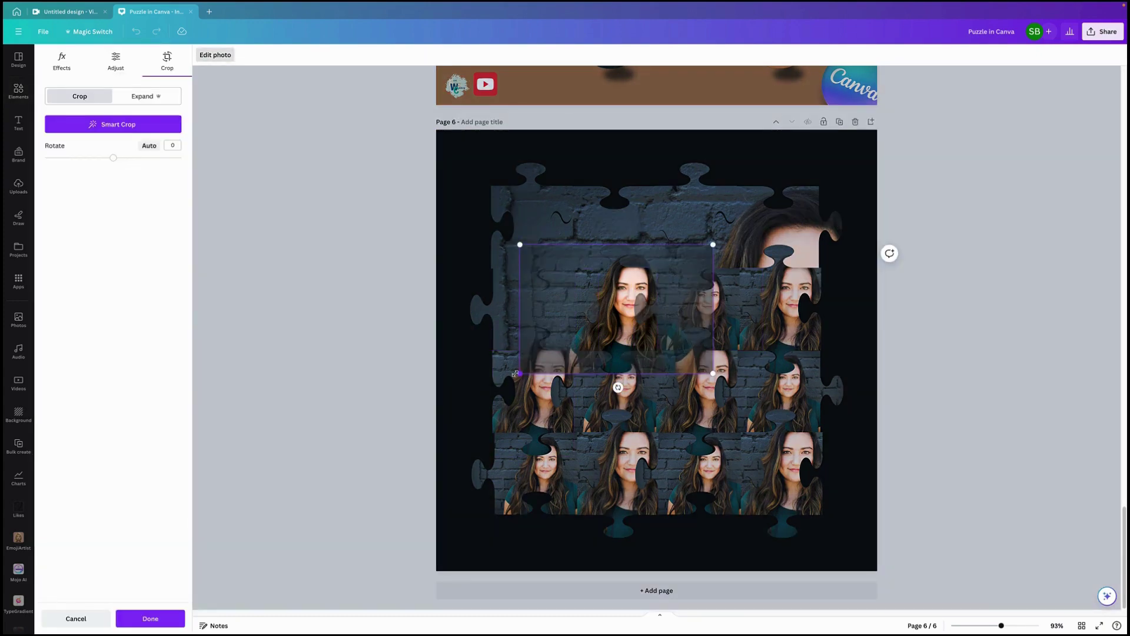
drag(520, 373, 194, 608)
drag(307, 501, 624, 418)
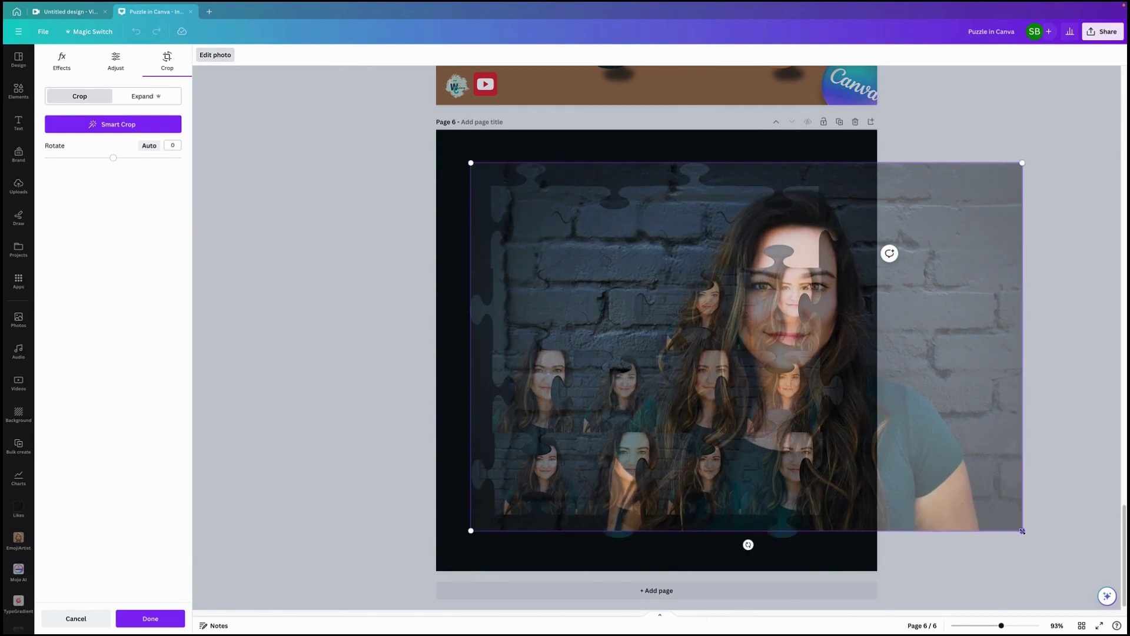
drag(1022, 531, 1031, 538)
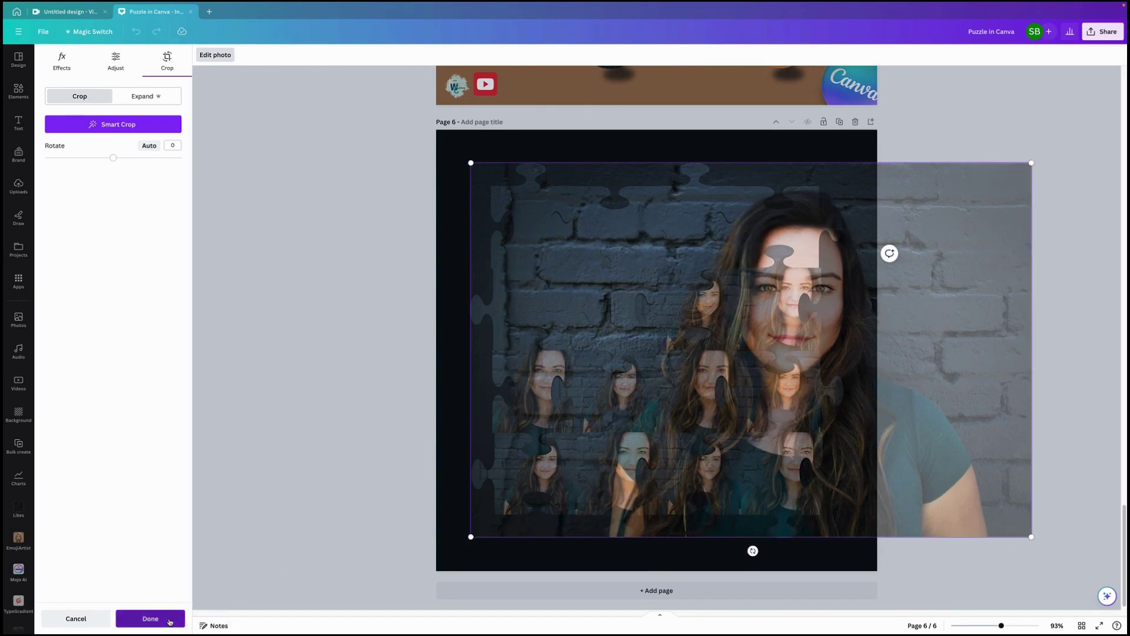
click(160, 618)
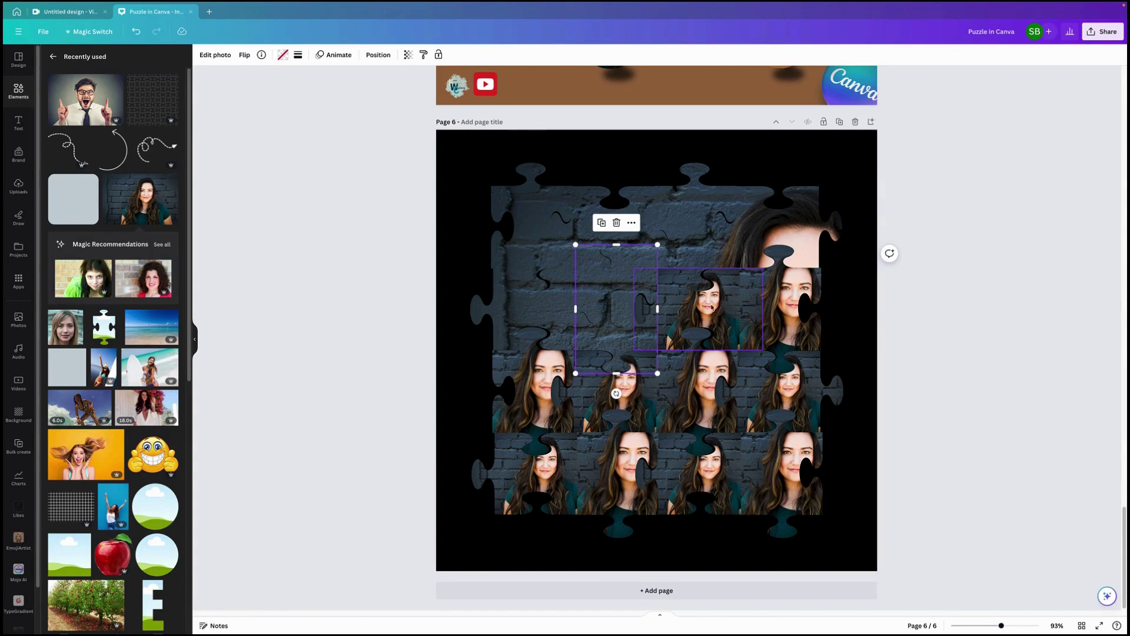
- Enlarge and align the right-of-centre piece's photo to show brick wall and hair edge
double_click(710, 308)
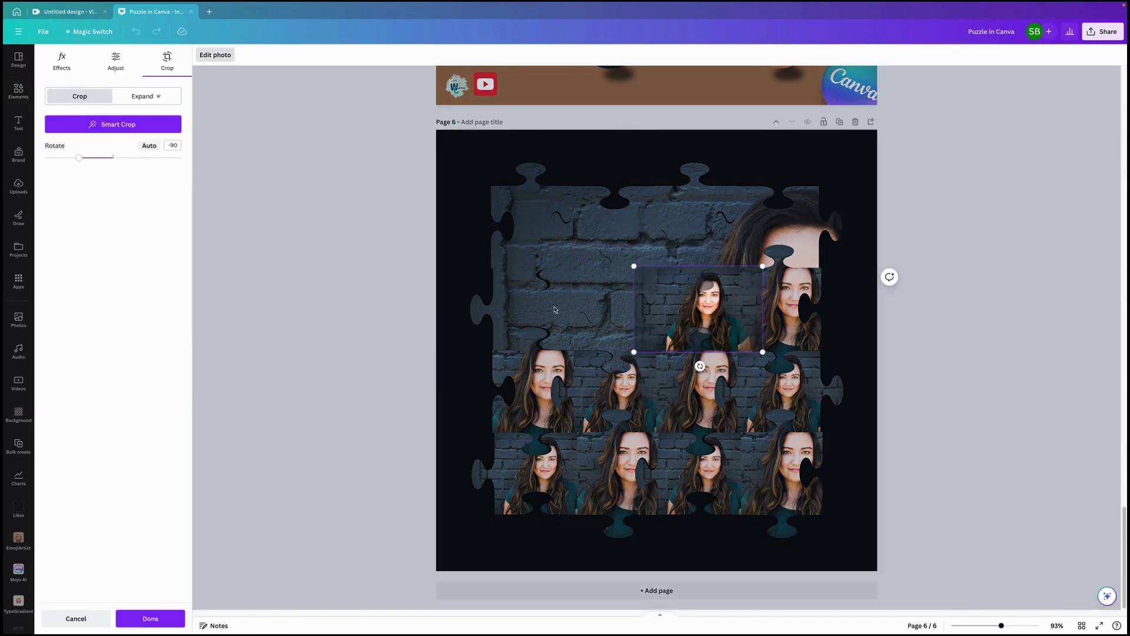
drag(614, 372, 246, 609)
drag(409, 496, 641, 391)
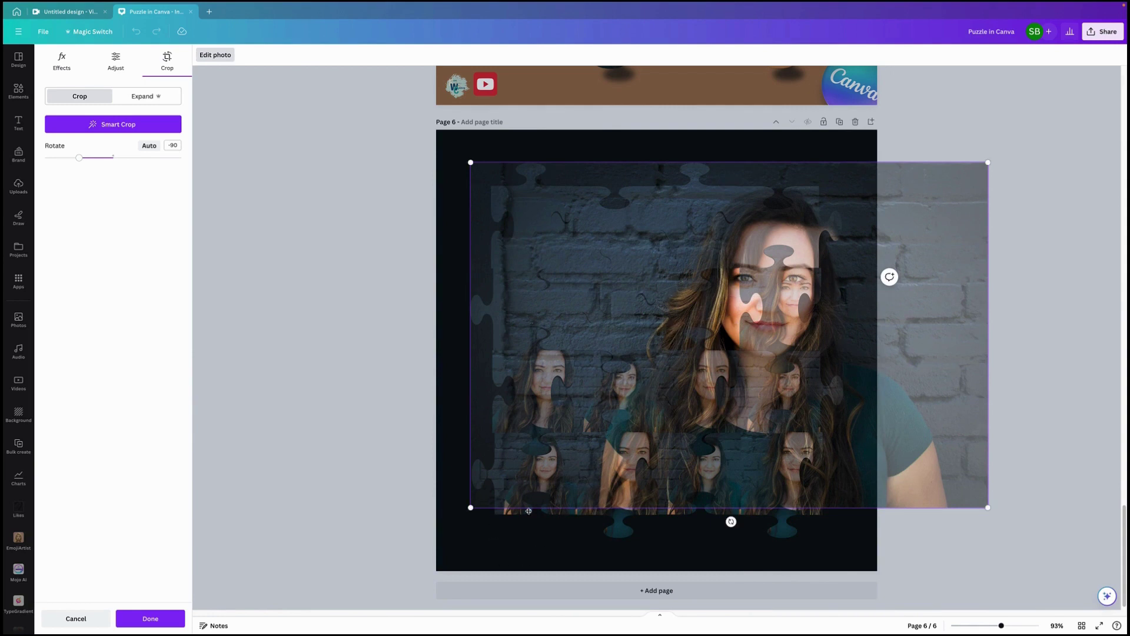
drag(988, 507, 1028, 553)
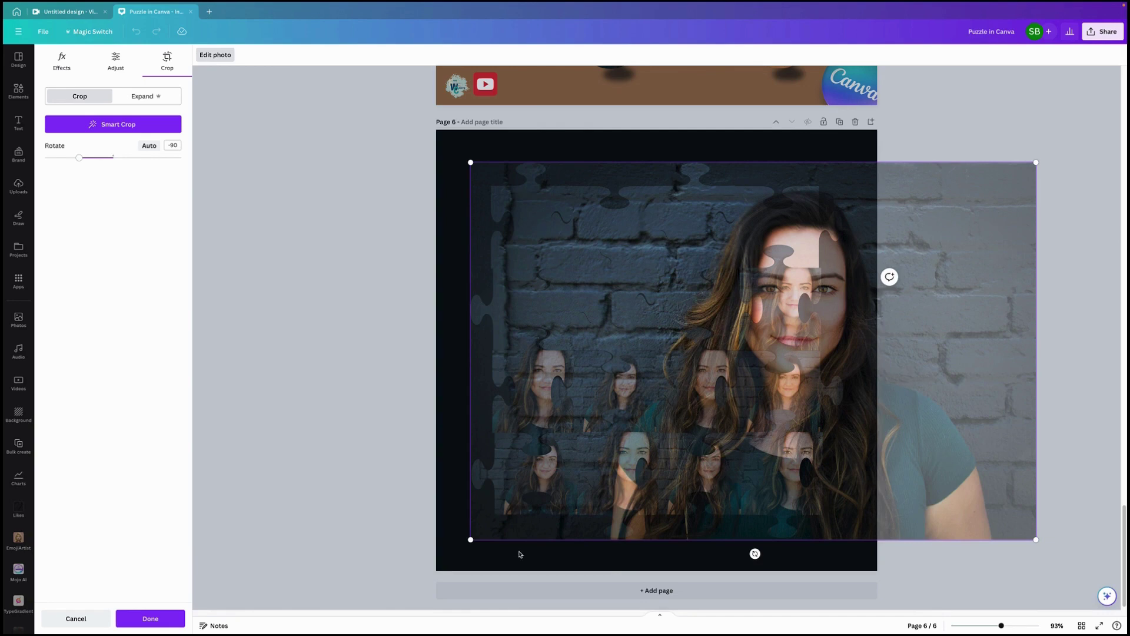
click(147, 616)
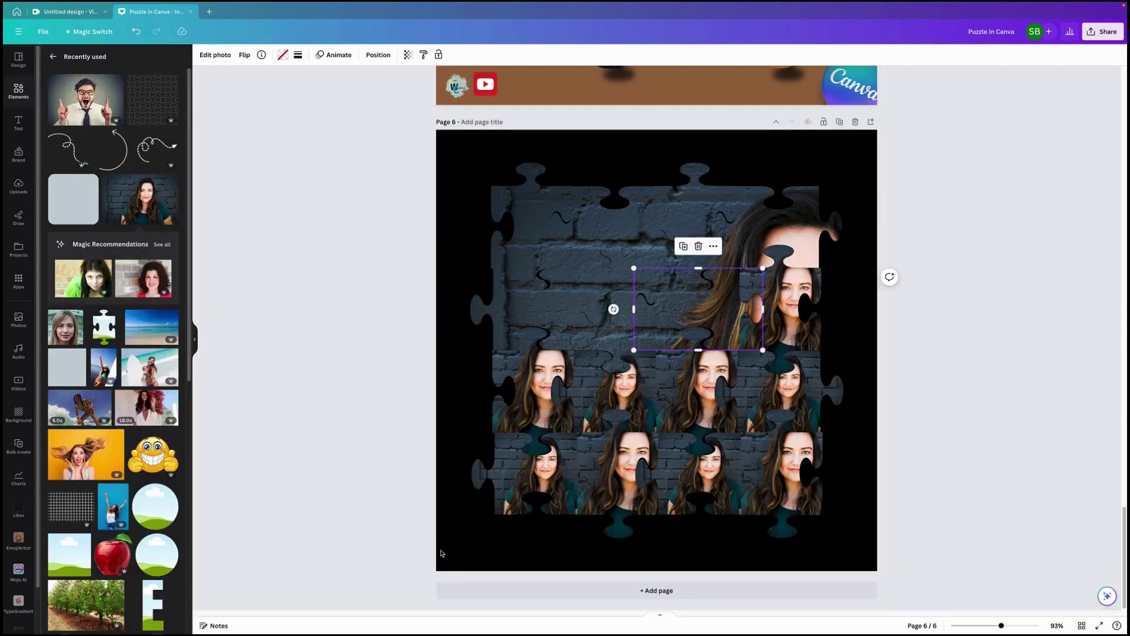
- Resize and align the right-hand face piece's photo to show the woman's smiling mouth and chin
double_click(792, 318)
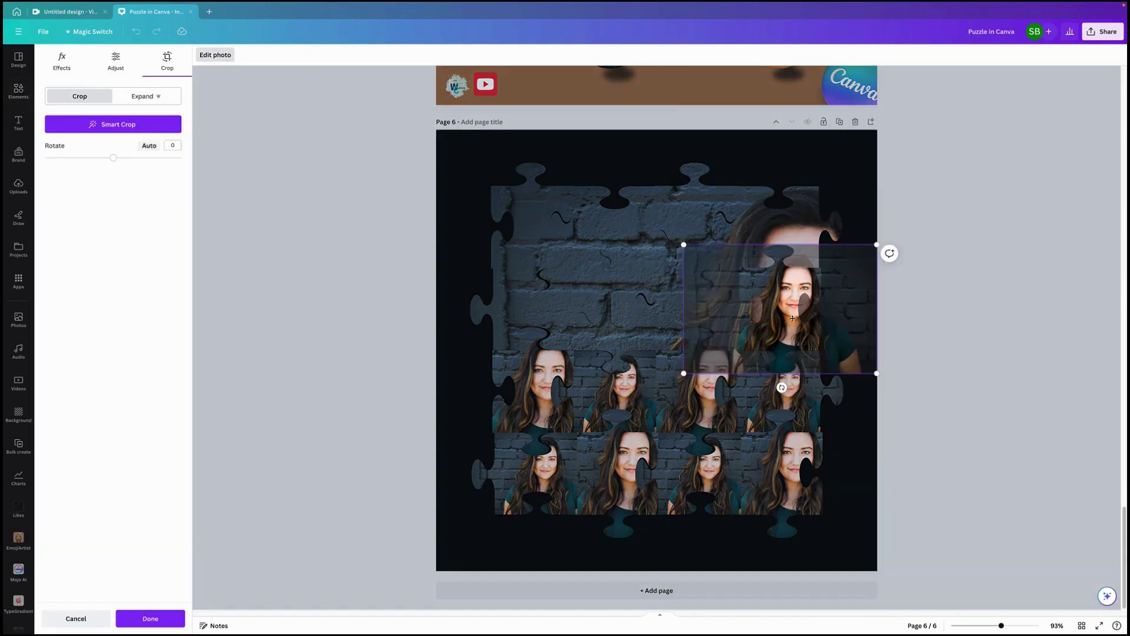
drag(686, 373, 214, 612)
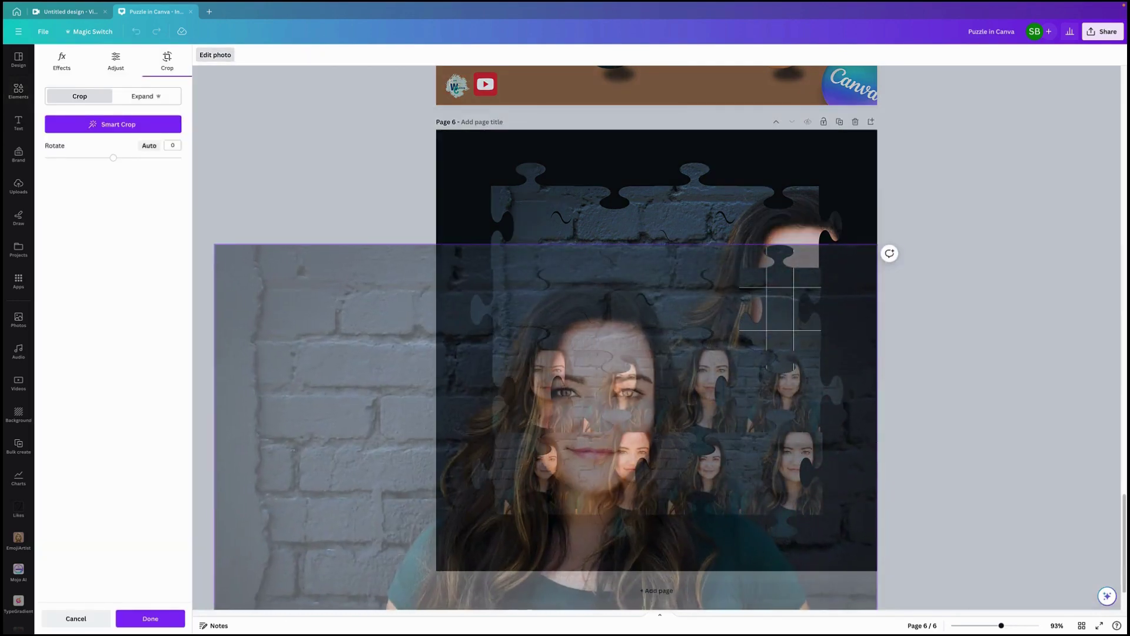
drag(268, 489, 523, 406)
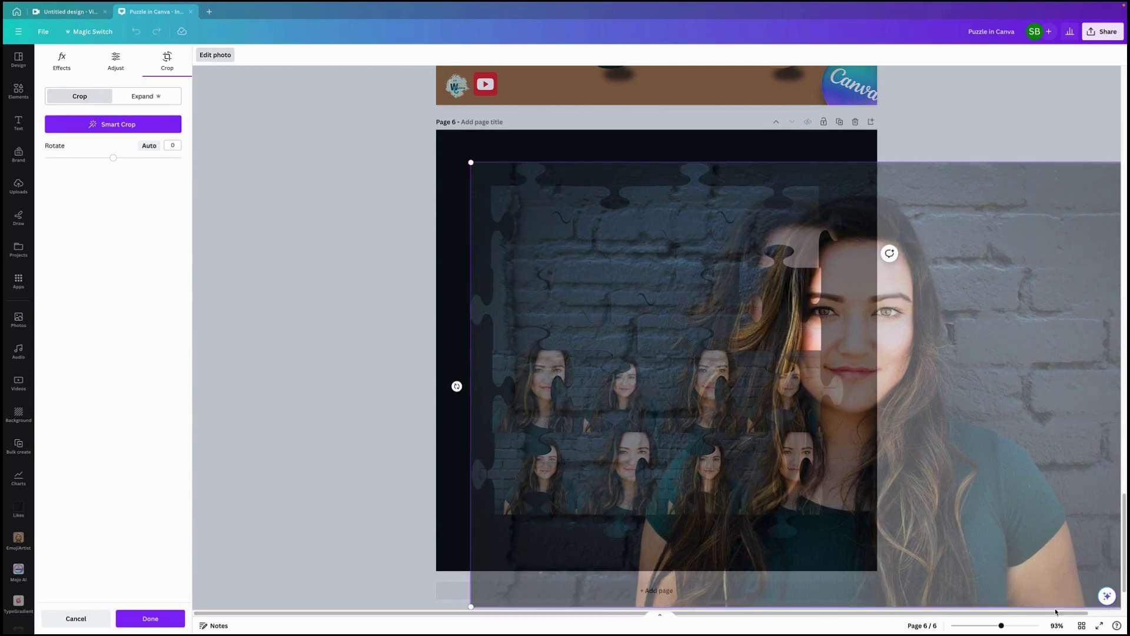
scroll(1010, 544, down, 1)
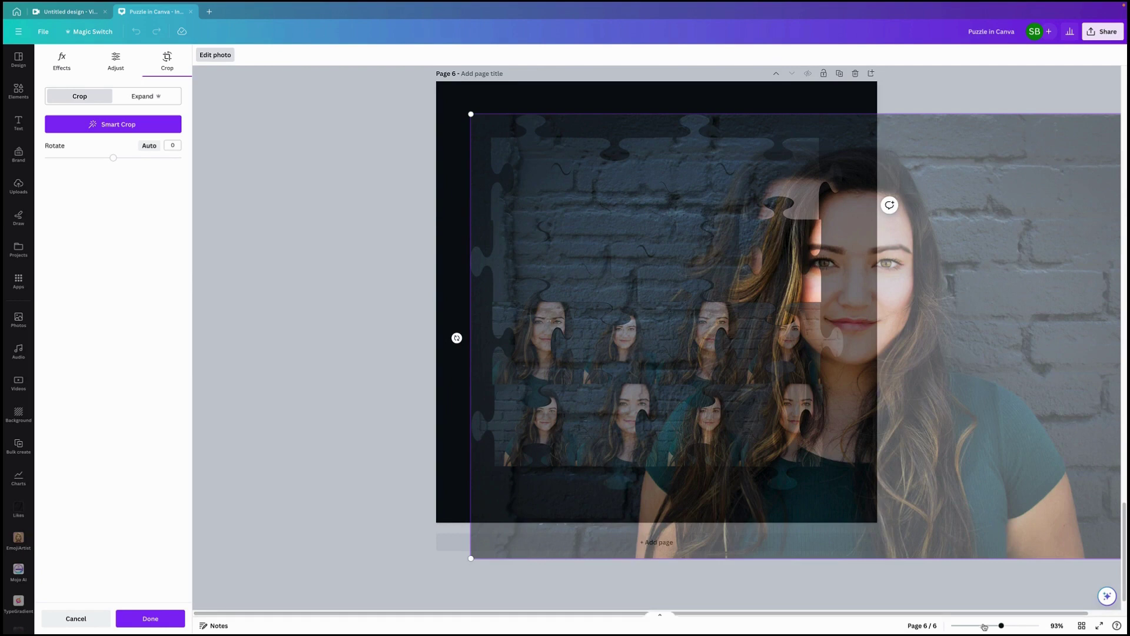
scroll(1005, 571, right, 1)
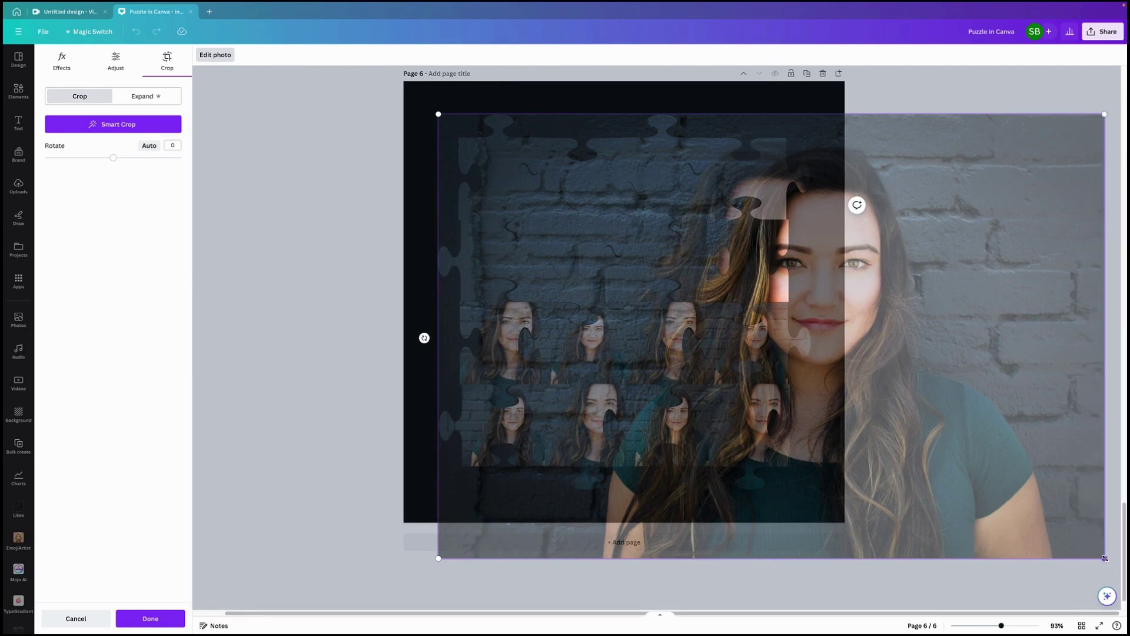
drag(1103, 557, 986, 513)
scroll(987, 513, up, 1)
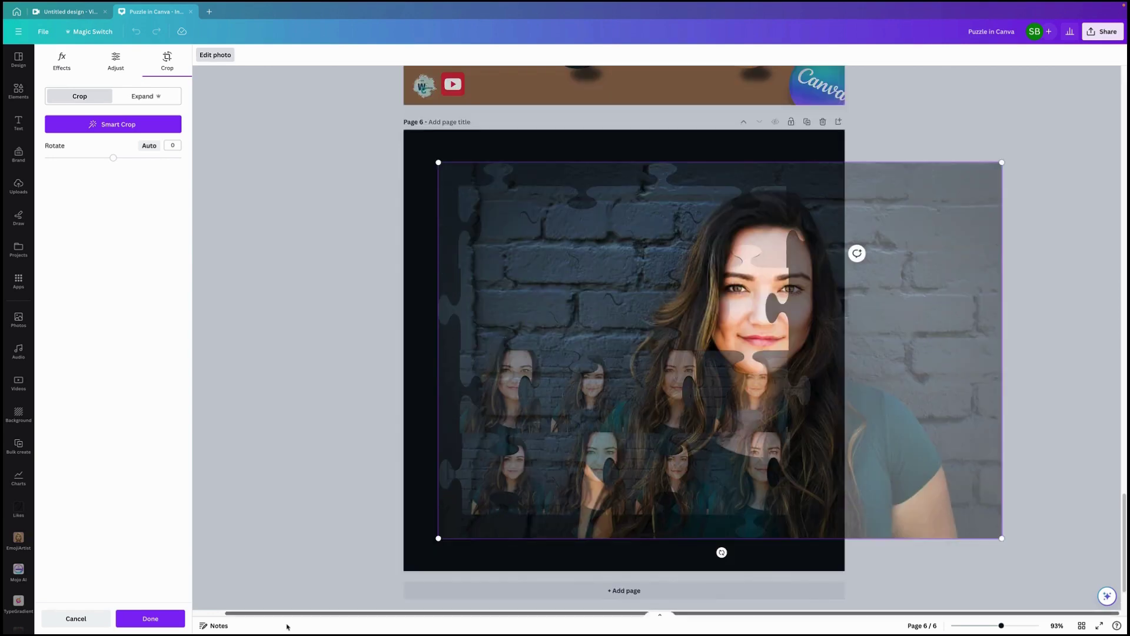
click(152, 618)
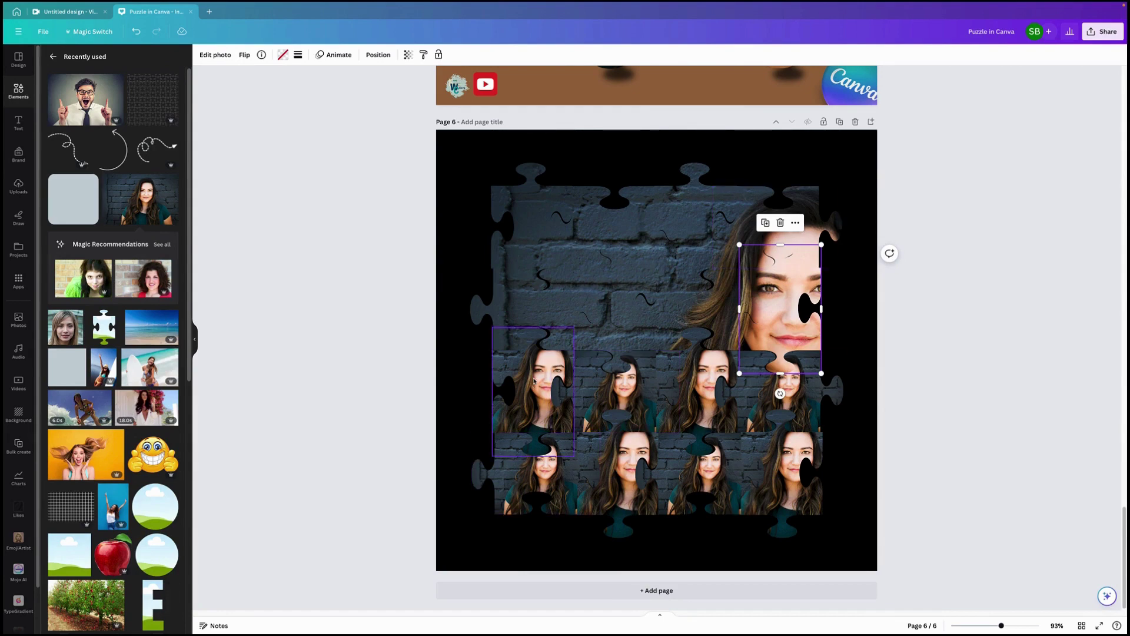
- Shift and enlarge the lower-left piece's photo to match the full portrait
double_click(532, 377)
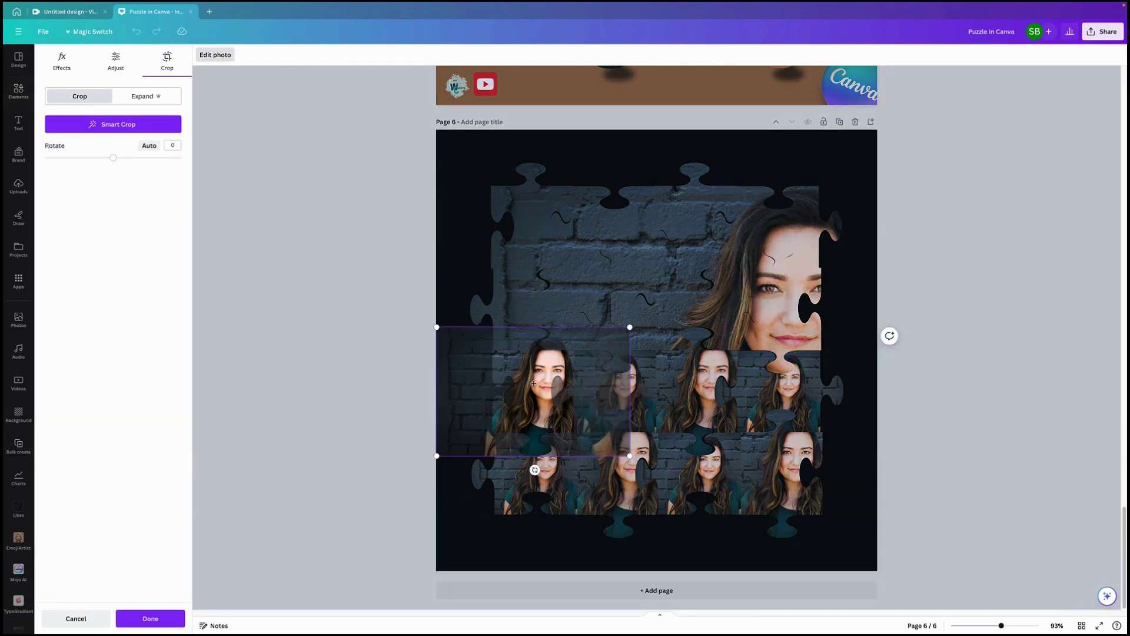
drag(512, 399, 546, 322)
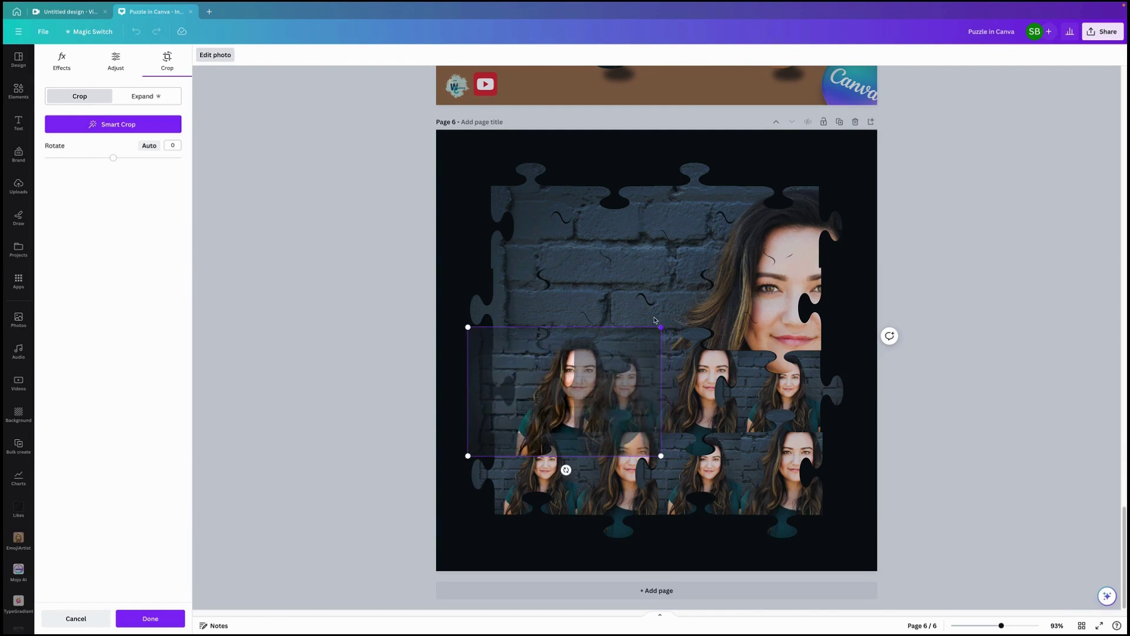
drag(659, 326, 957, 239)
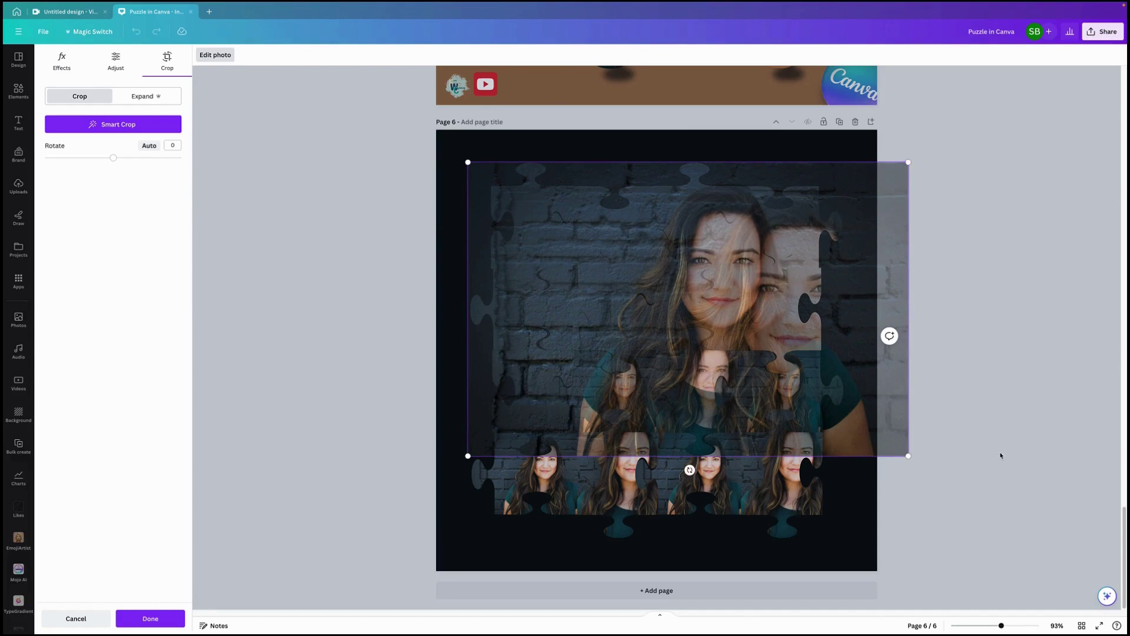
drag(908, 455, 990, 595)
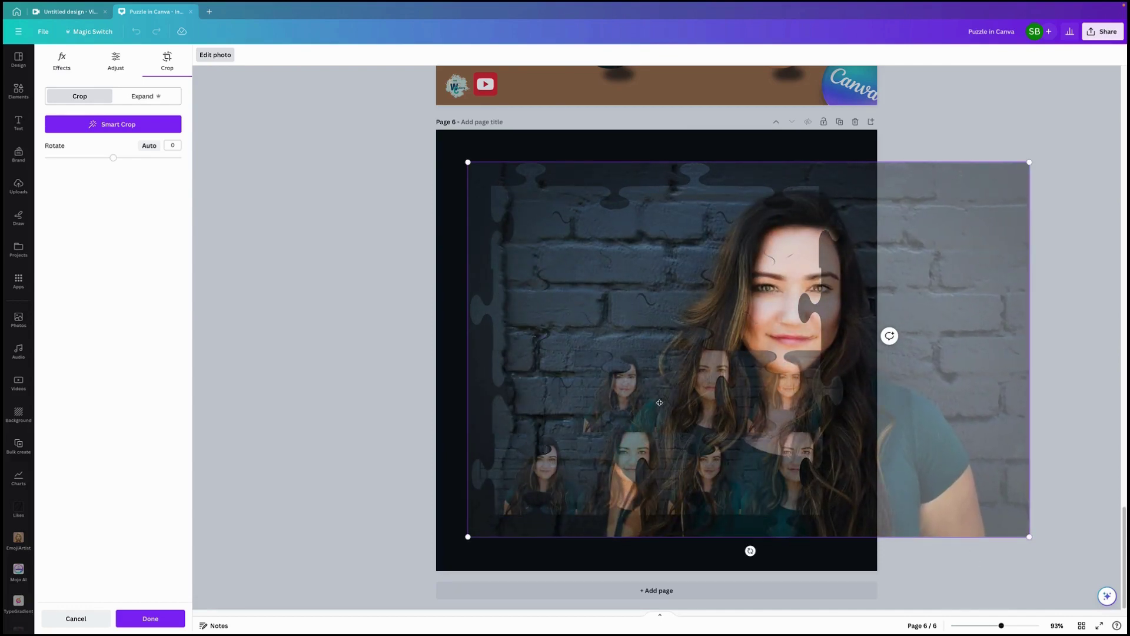
drag(664, 404, 666, 405)
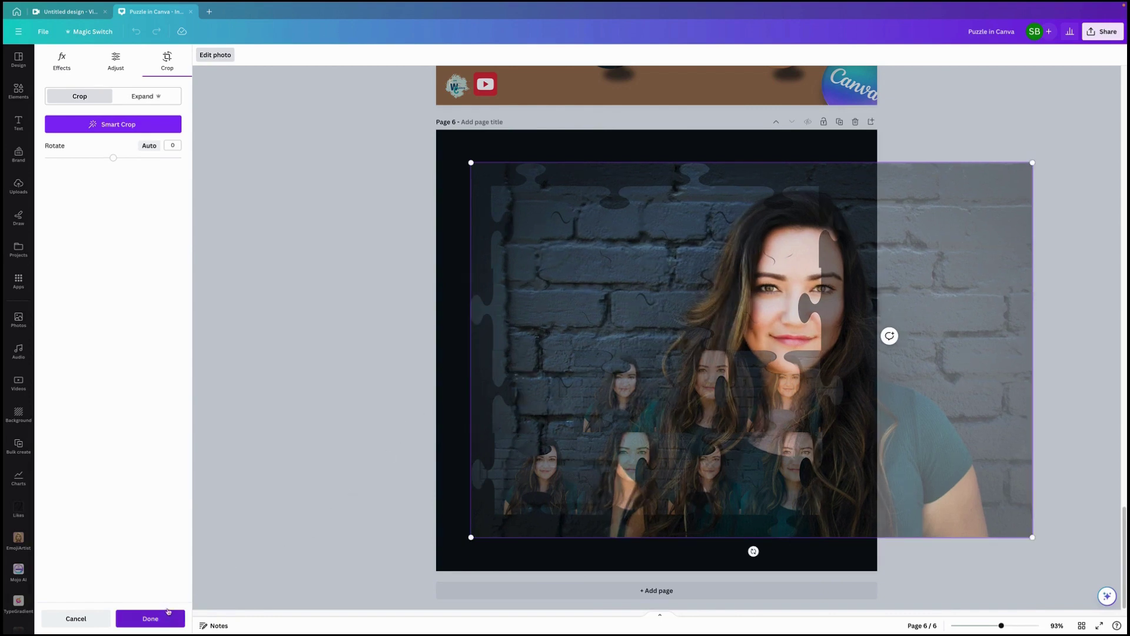
click(150, 618)
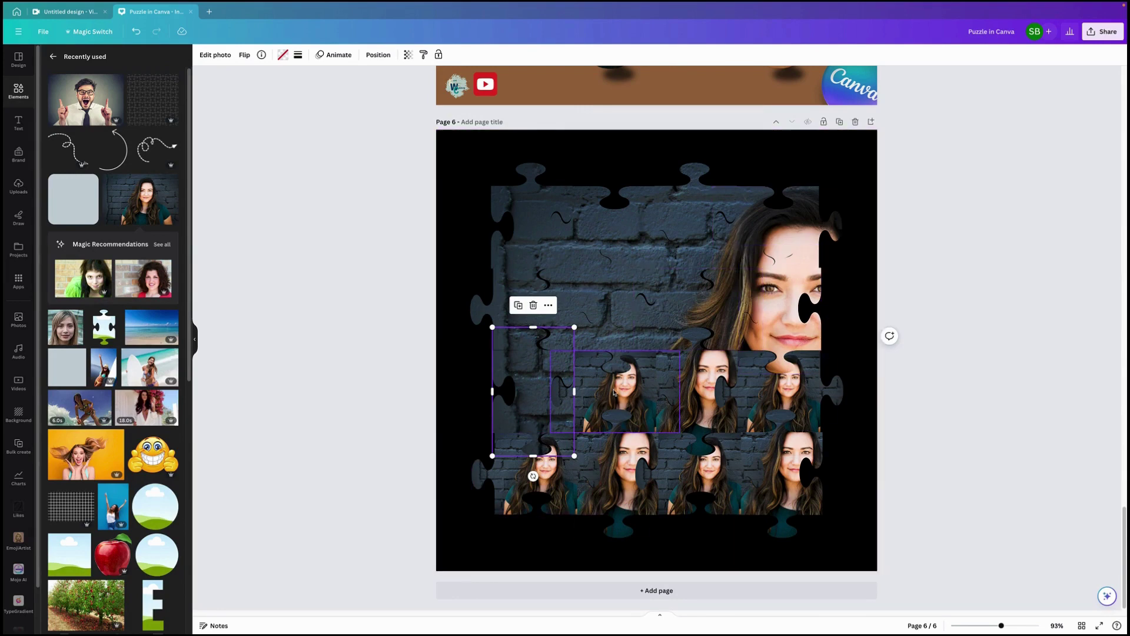
- Enlarge and align the face piece's photo to match the full portrait
double_click(614, 392)
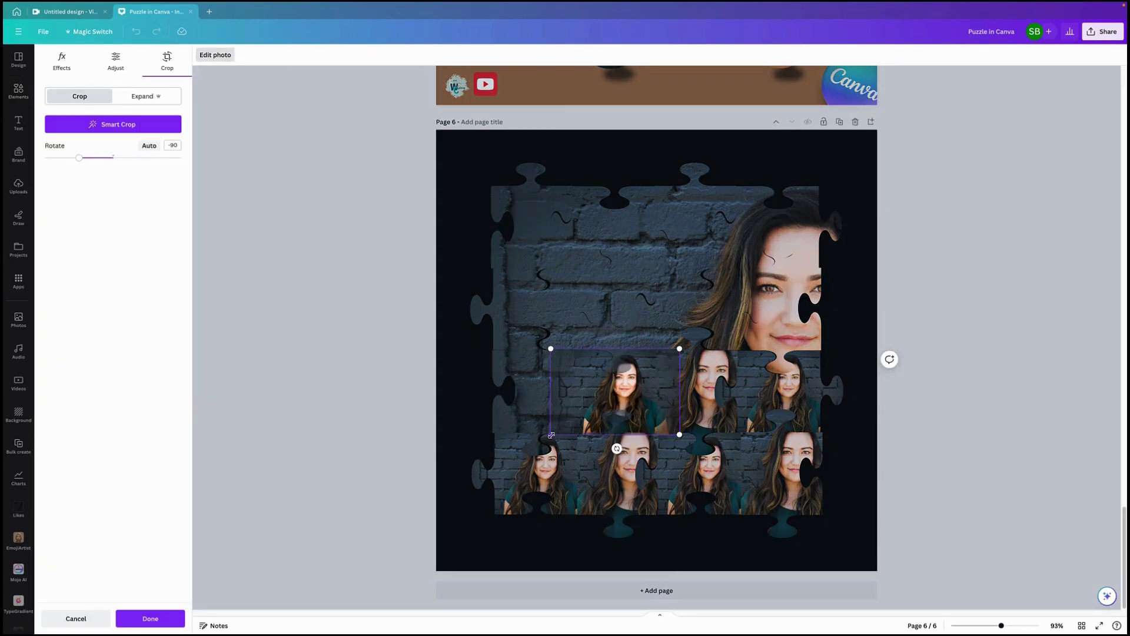
drag(551, 433, 194, 606)
drag(677, 346, 703, 273)
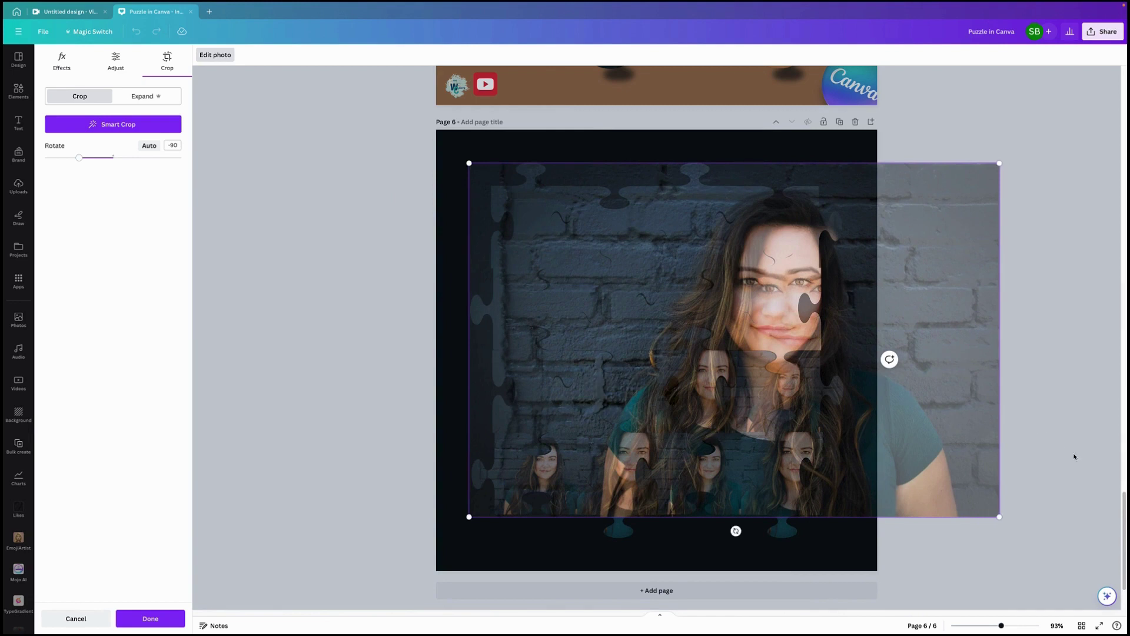
drag(1001, 517, 1027, 544)
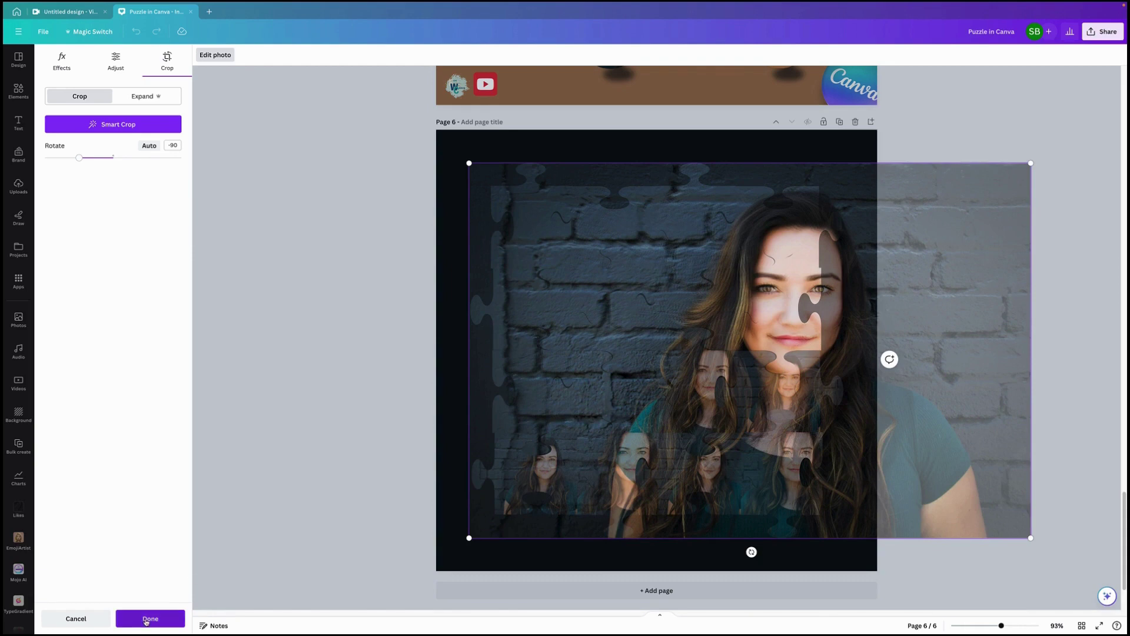
click(146, 620)
- Align and enlarge the next piece's photo to match the full portrait
double_click(617, 363)
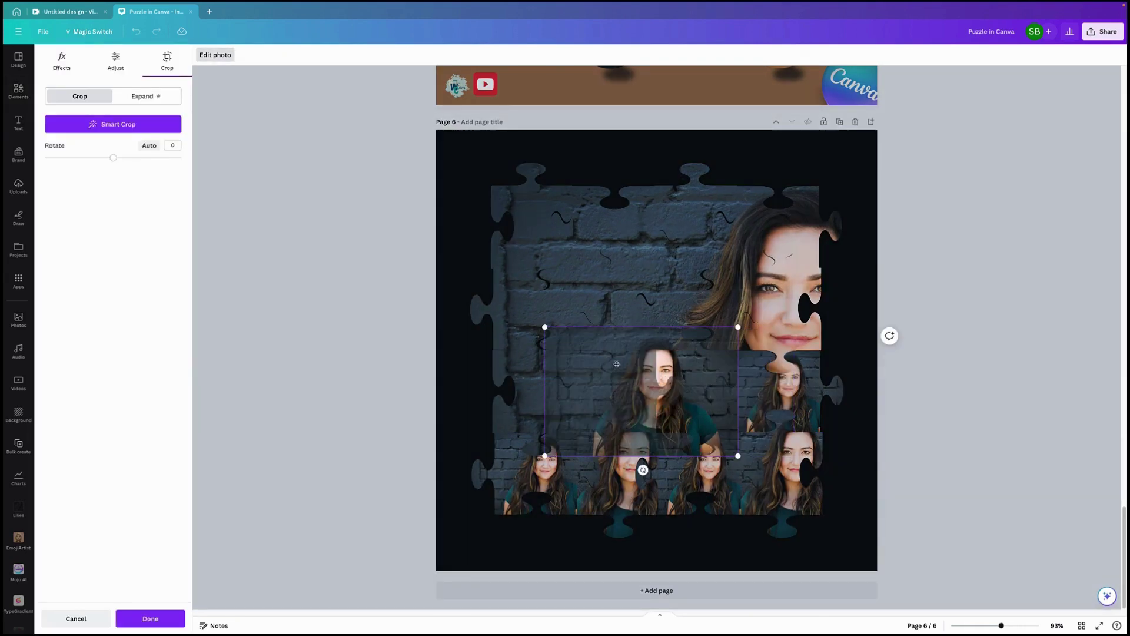
drag(617, 363, 668, 307)
drag(970, 496, 1032, 538)
click(150, 618)
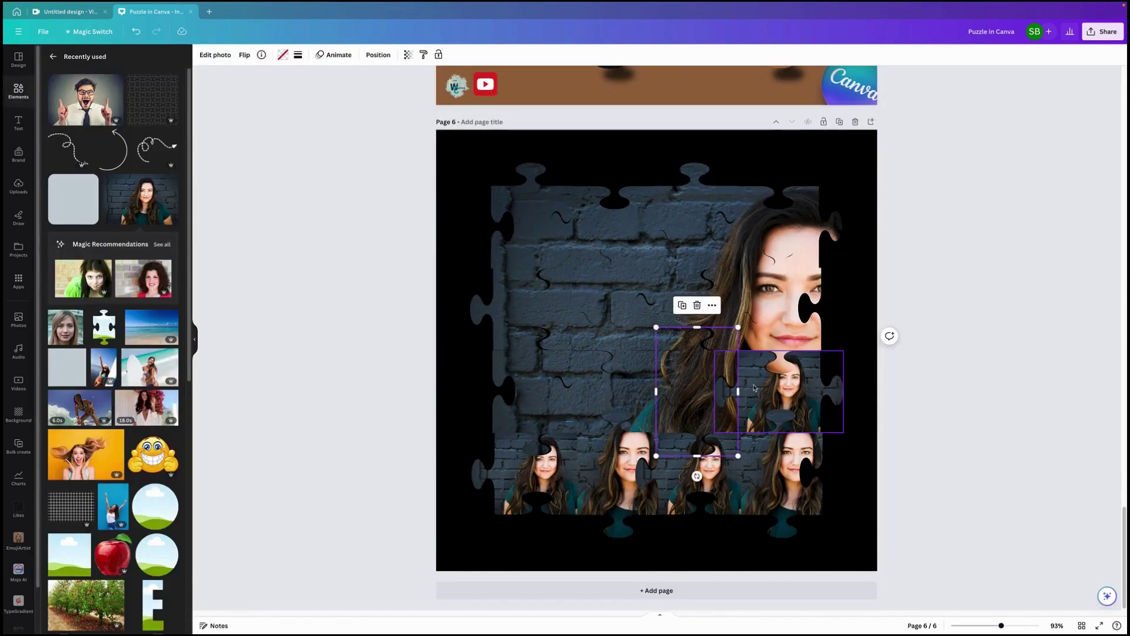
- Enlarge and position the small puzzle piece's photo to line up with the puzzle
click(772, 387)
double_click(773, 387)
drag(634, 306, 283, 68)
drag(424, 191, 618, 289)
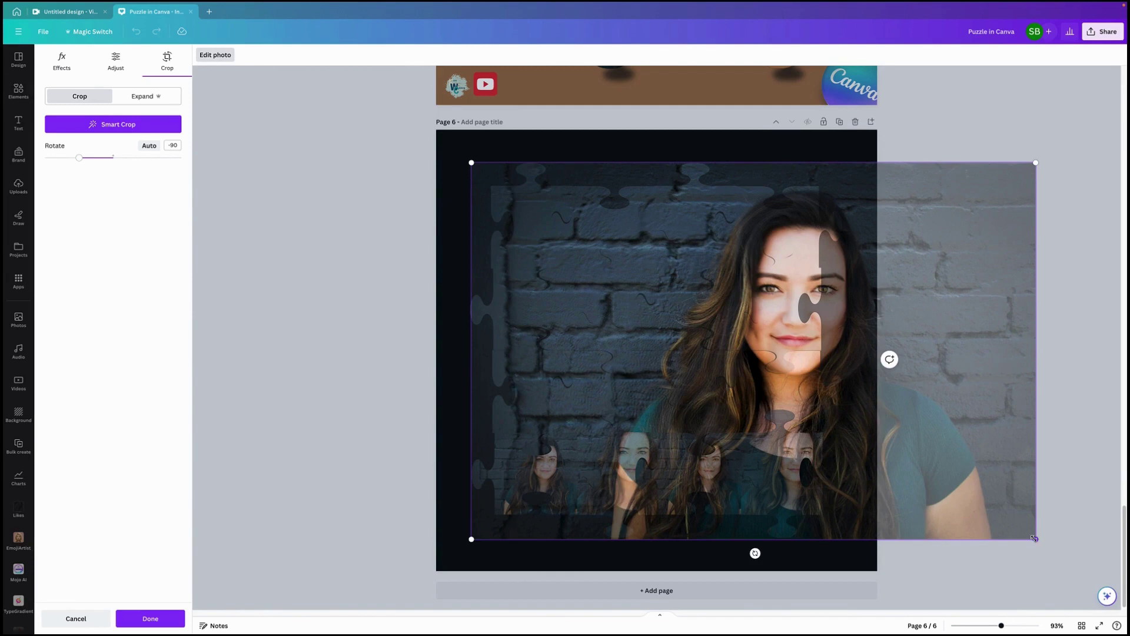
click(150, 618)
- Enlarge and nudge the bottom-left piece's photo into alignment with the portrait
double_click(532, 474)
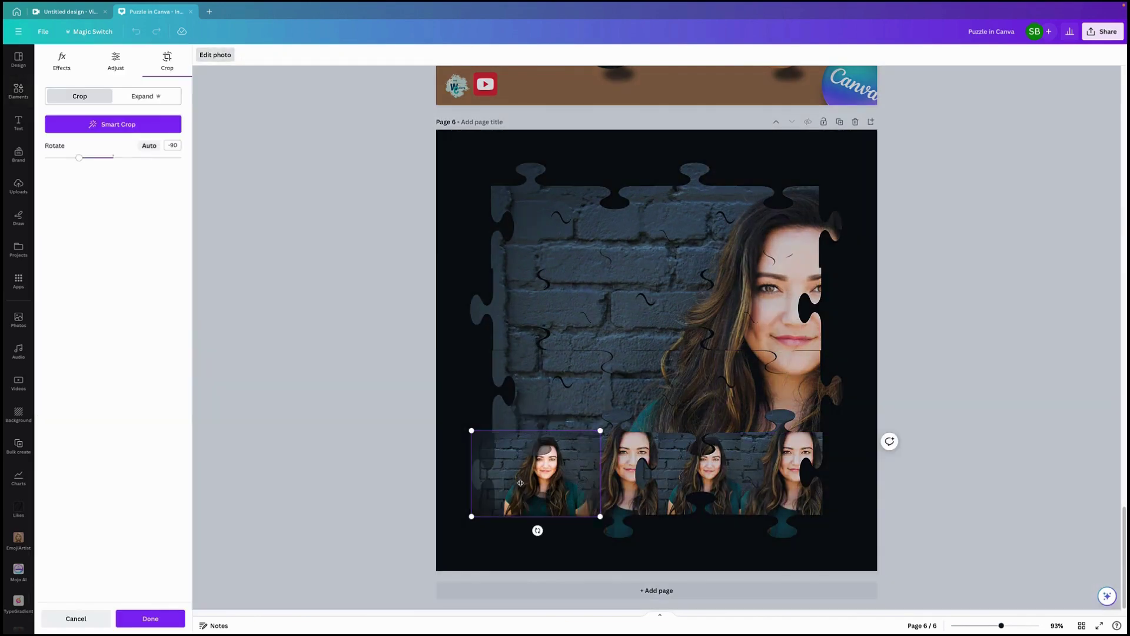
drag(598, 434, 1034, 210)
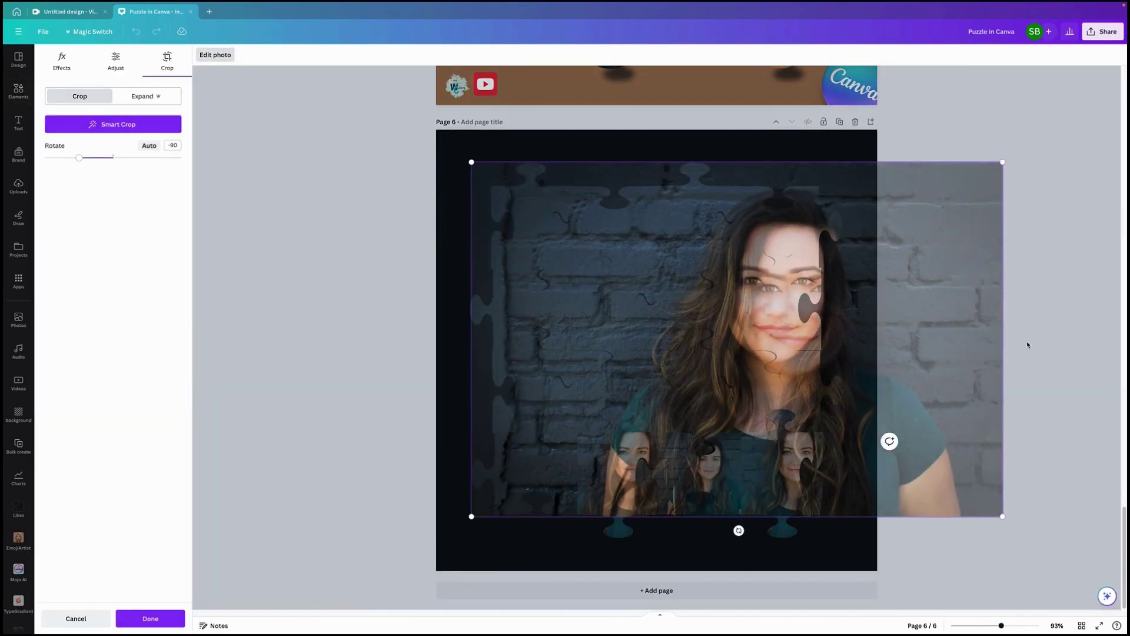
drag(999, 515, 1034, 537)
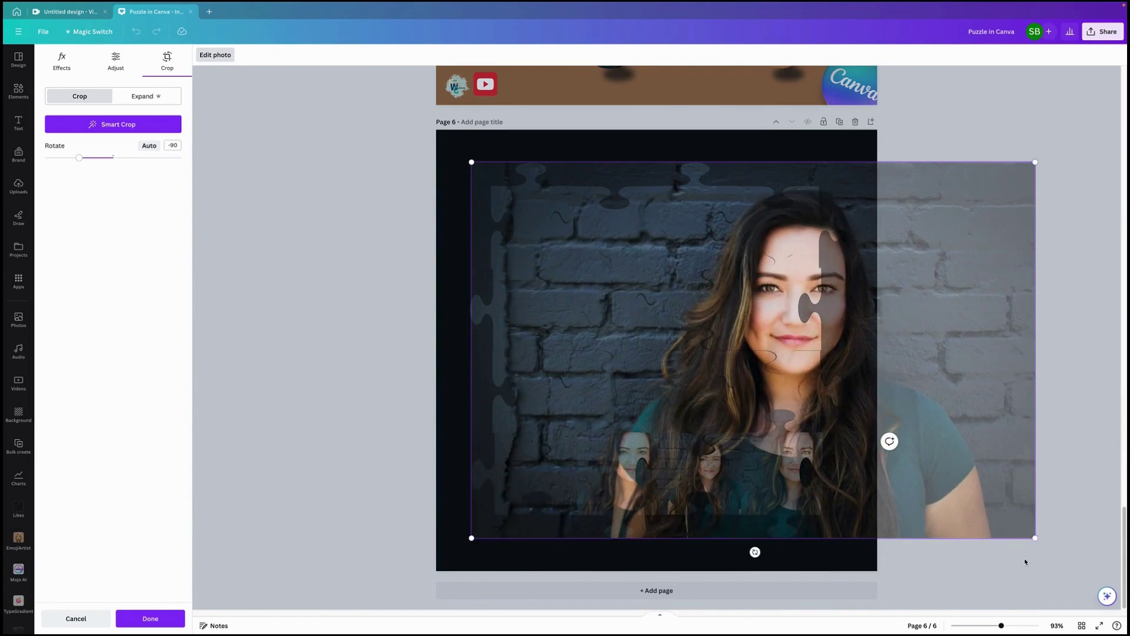
drag(820, 412, 816, 413)
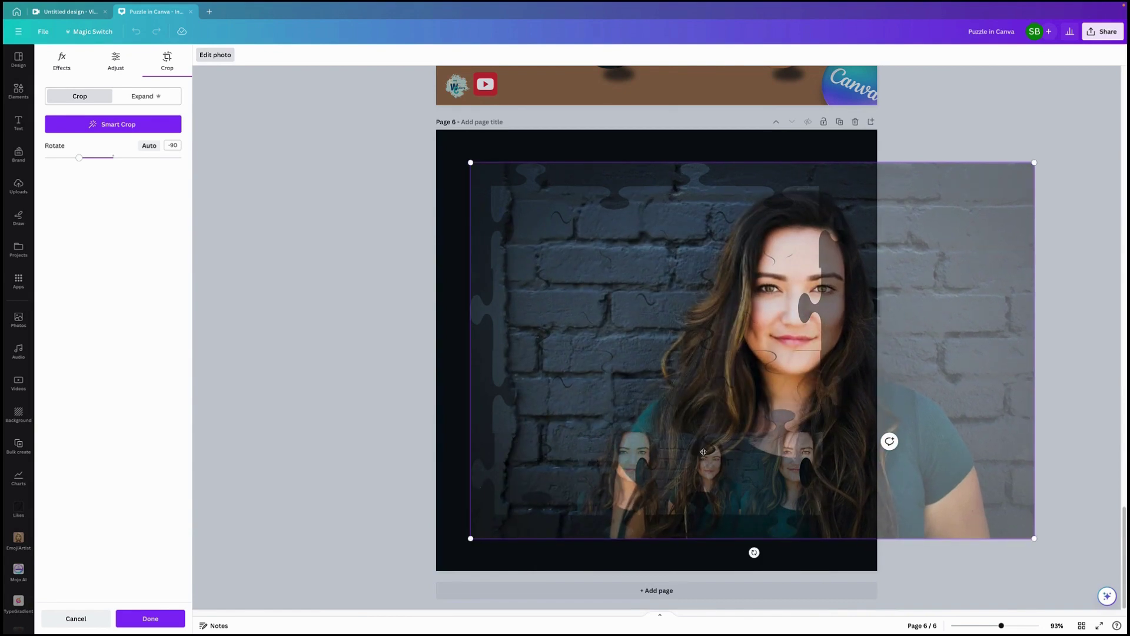
click(548, 468)
- Move the brick piece up into place and enlarge and align its photo
drag(621, 471, 615, 392)
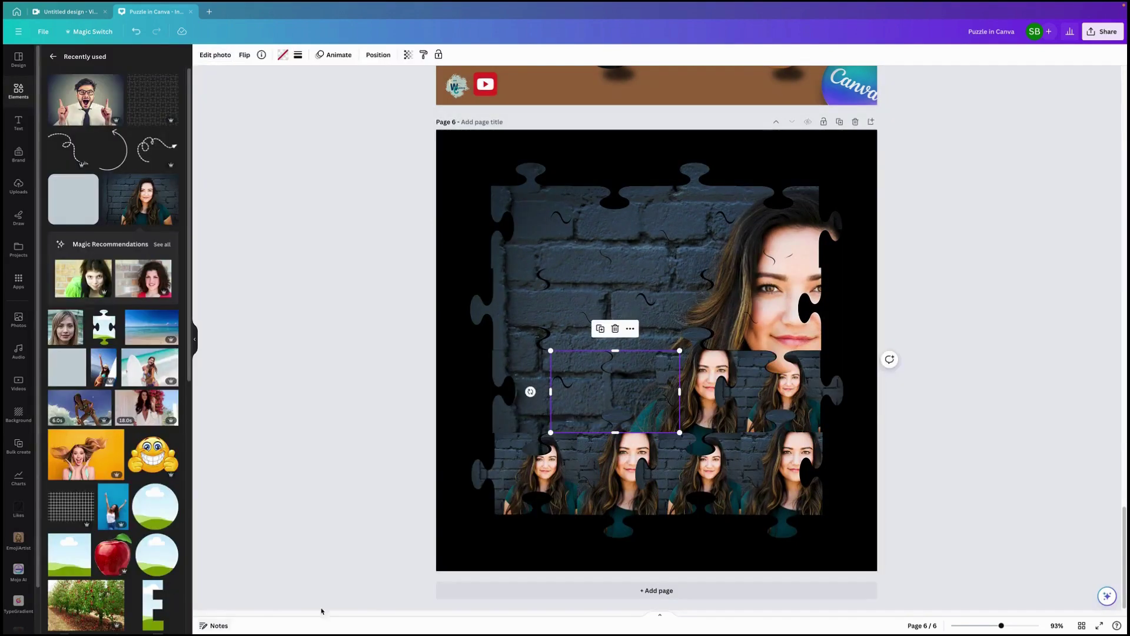
double_click(683, 375)
drag(544, 326, 232, 152)
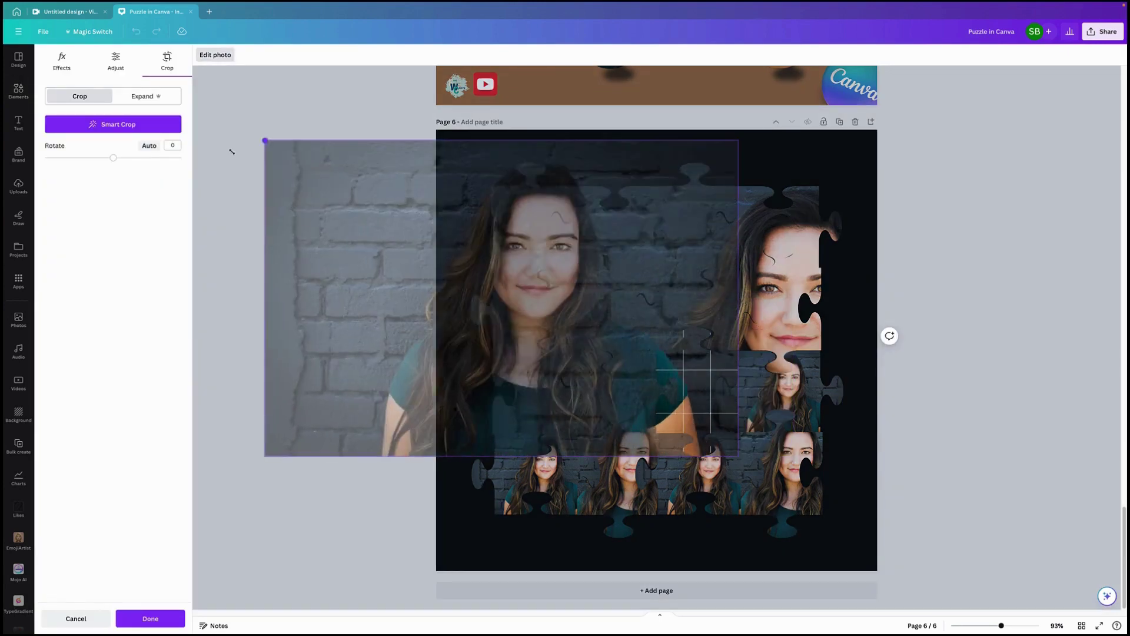
drag(465, 285, 668, 308)
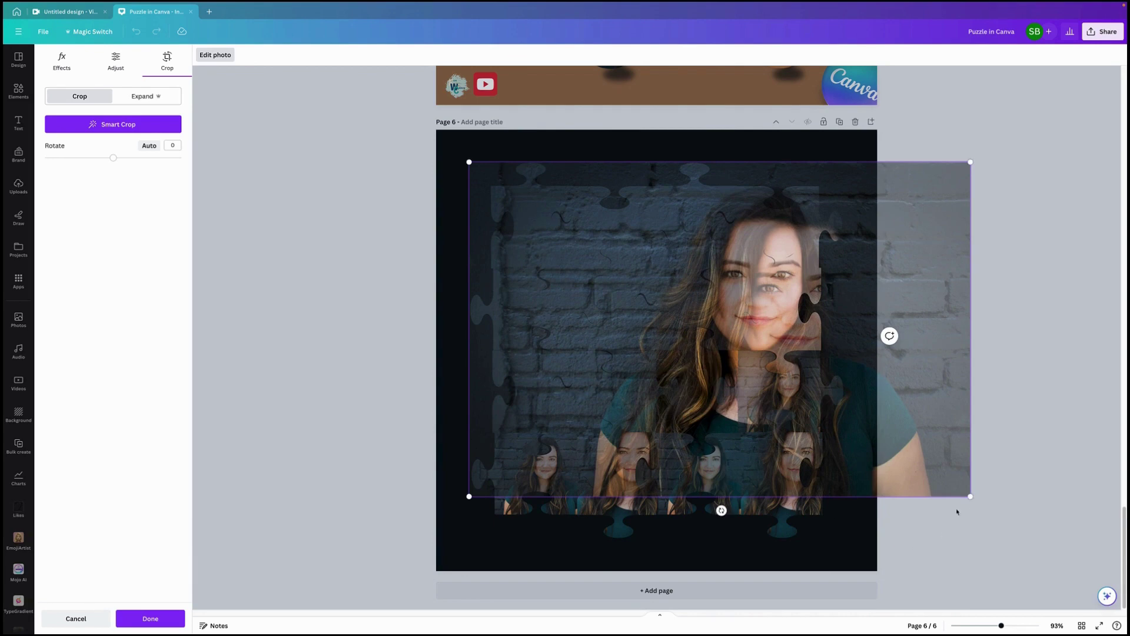
drag(956, 509, 1021, 550)
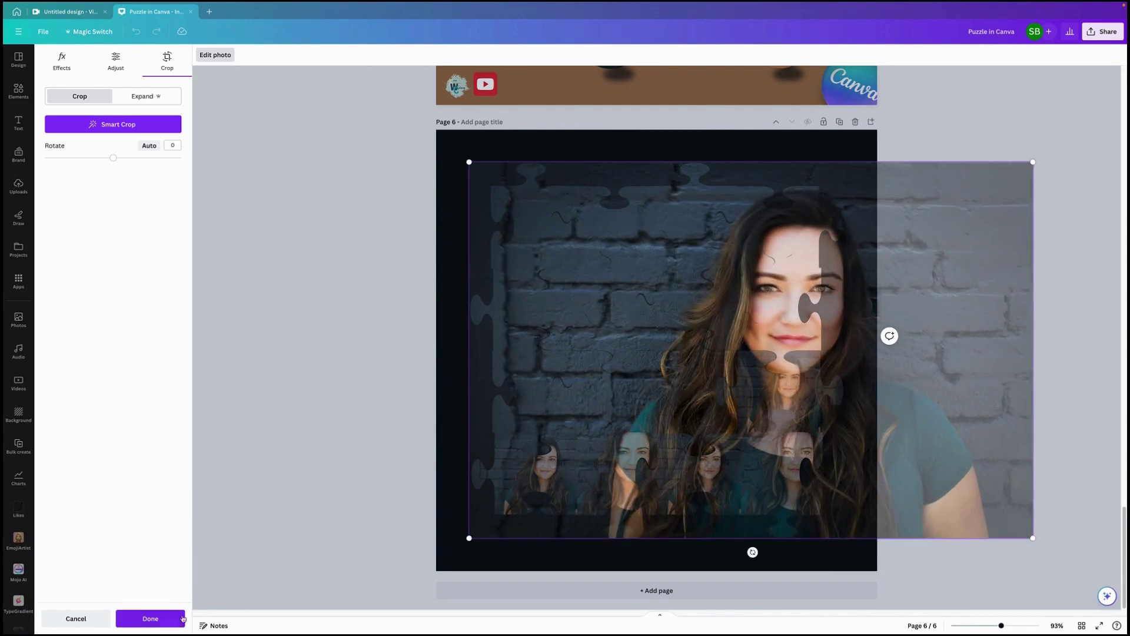
click(150, 618)
- Enlarge the lower-left piece's photo further to match the puzzle
double_click(667, 391)
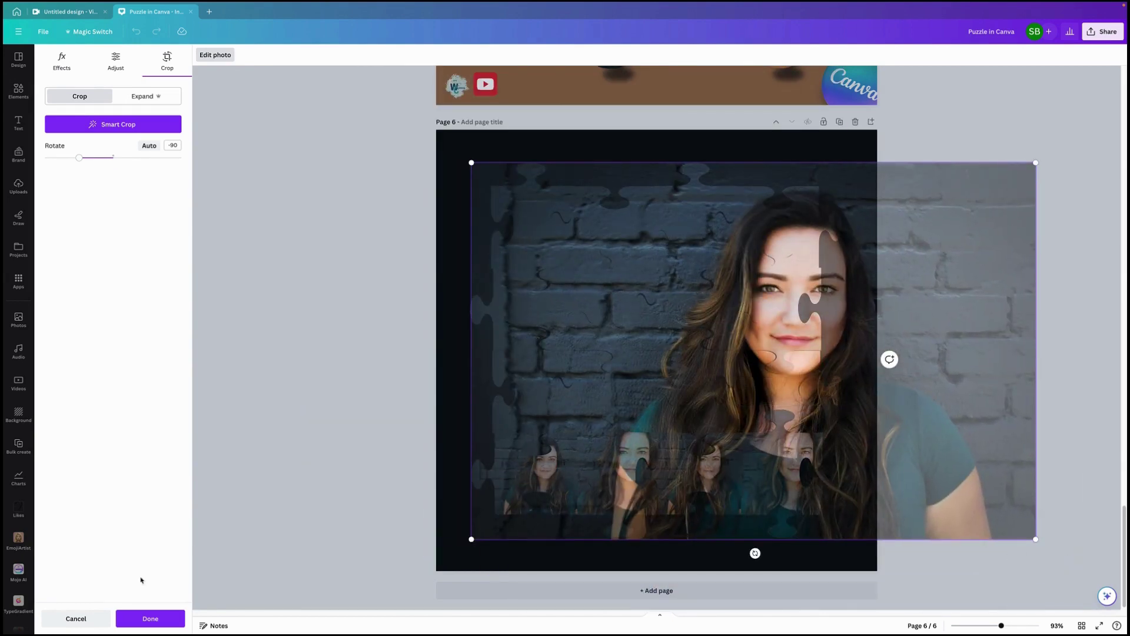
click(150, 618)
click(533, 471)
double_click(532, 471)
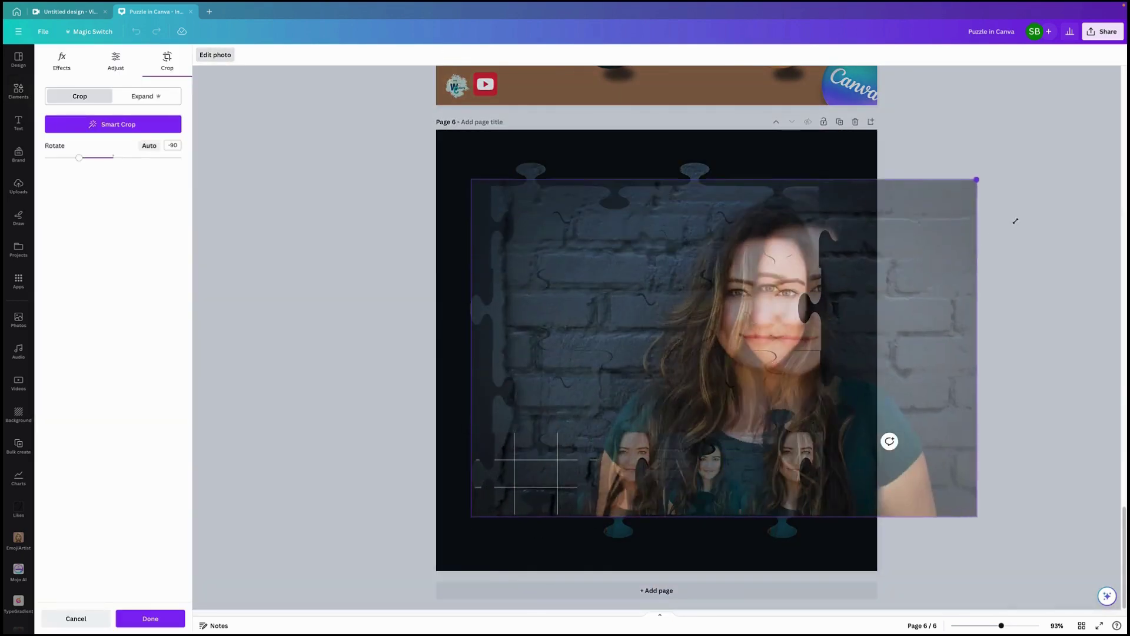
drag(1015, 221, 1036, 210)
drag(1002, 516, 1024, 559)
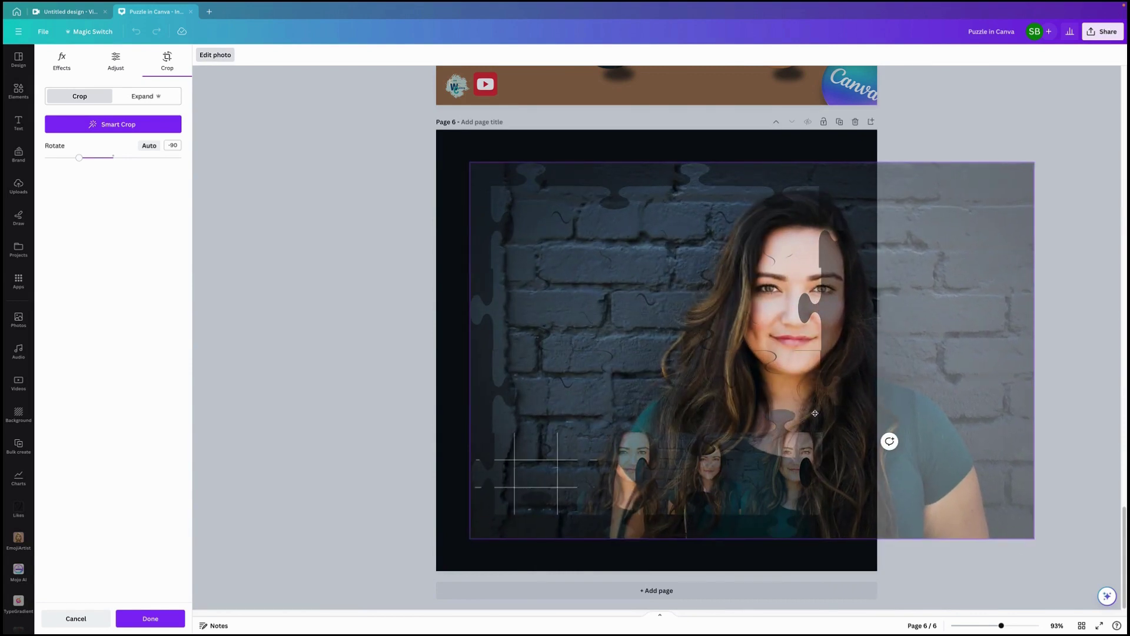
click(150, 618)
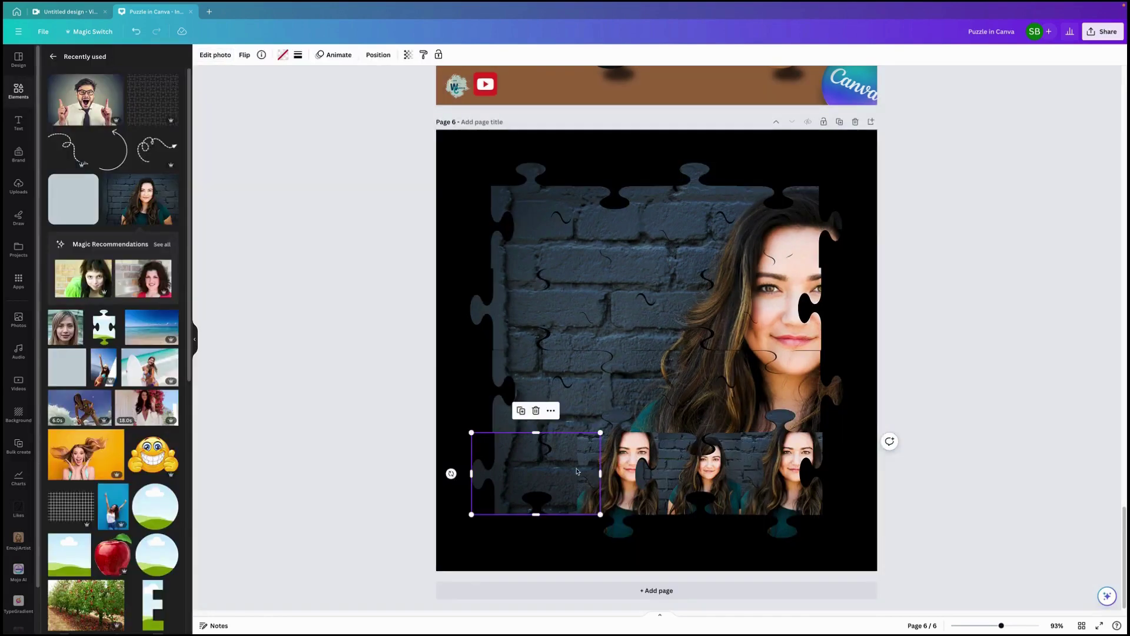
- Enlarge the next bottom-left piece's photo and shift it left and up to line up
double_click(618, 471)
drag(724, 405, 1105, 188)
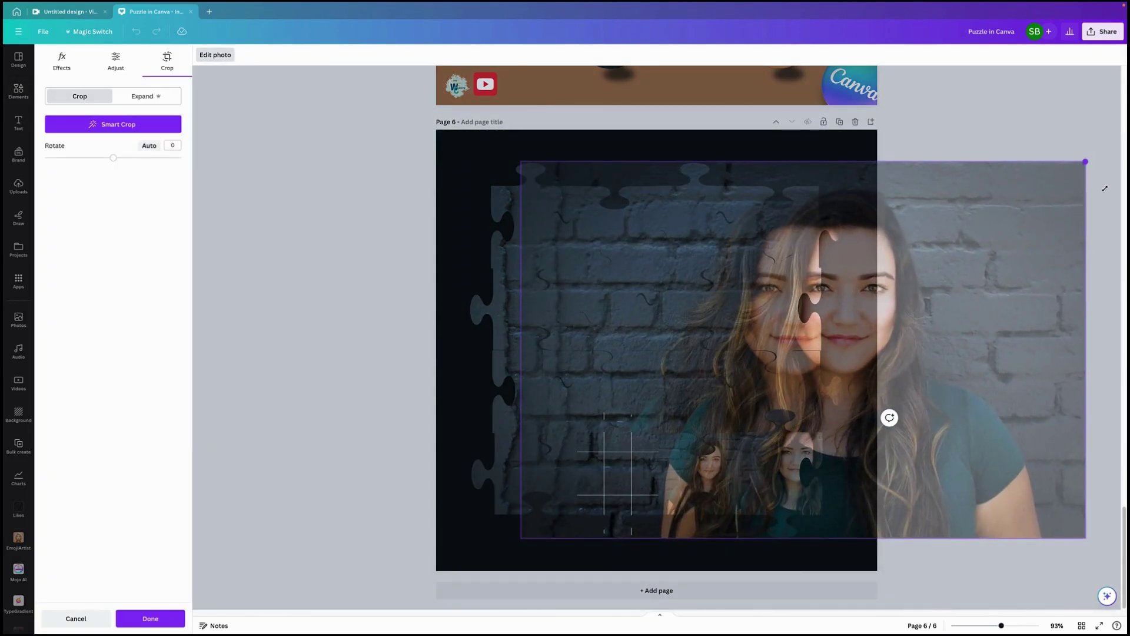
drag(858, 345, 805, 349)
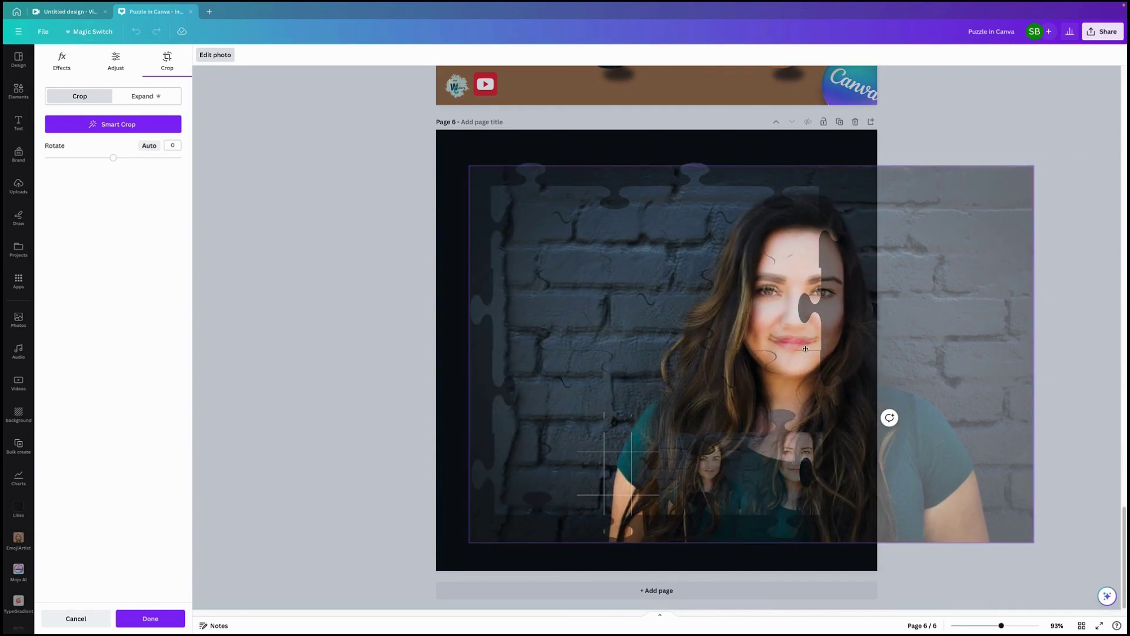
drag(805, 348, 805, 346)
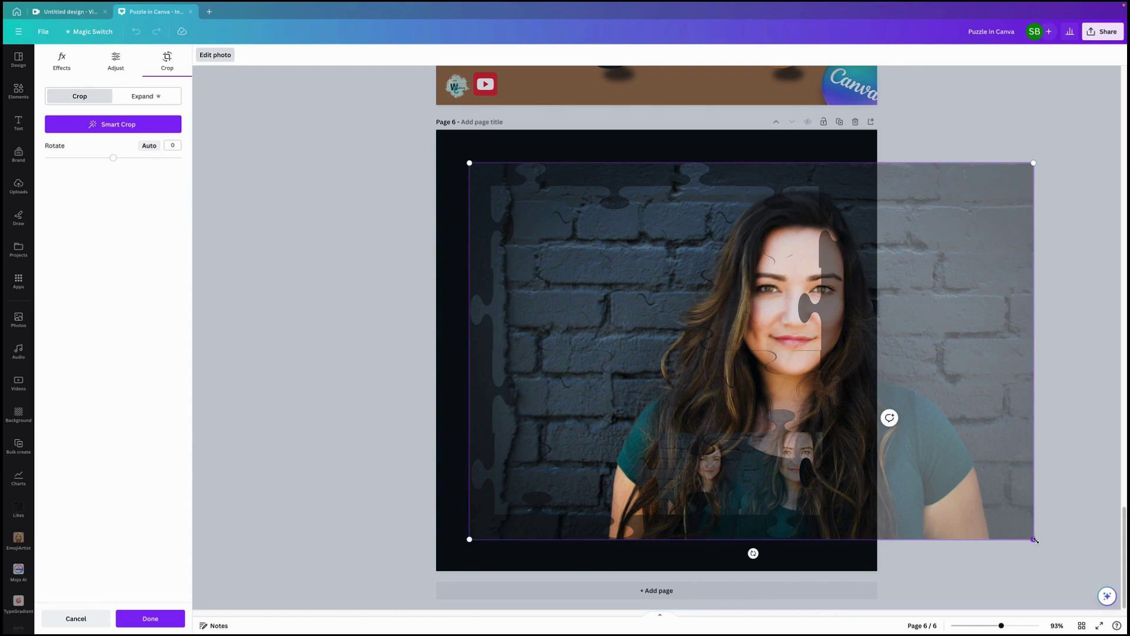
- Apply the pending crop, then enlarge and realign the bottom-middle piece's photo
click(154, 618)
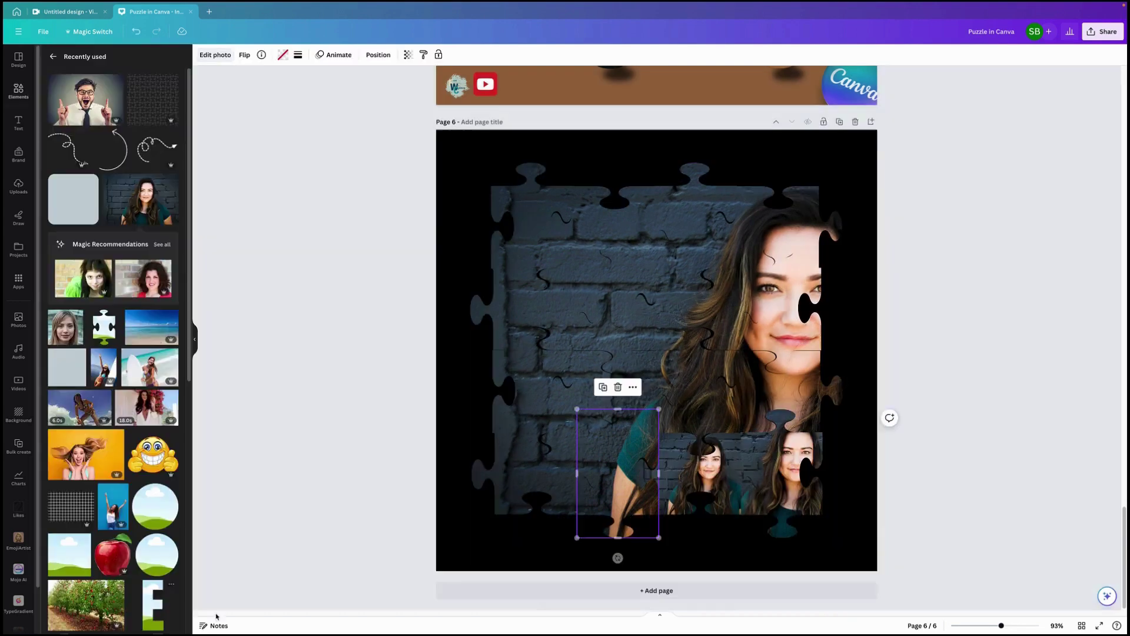
double_click(722, 466)
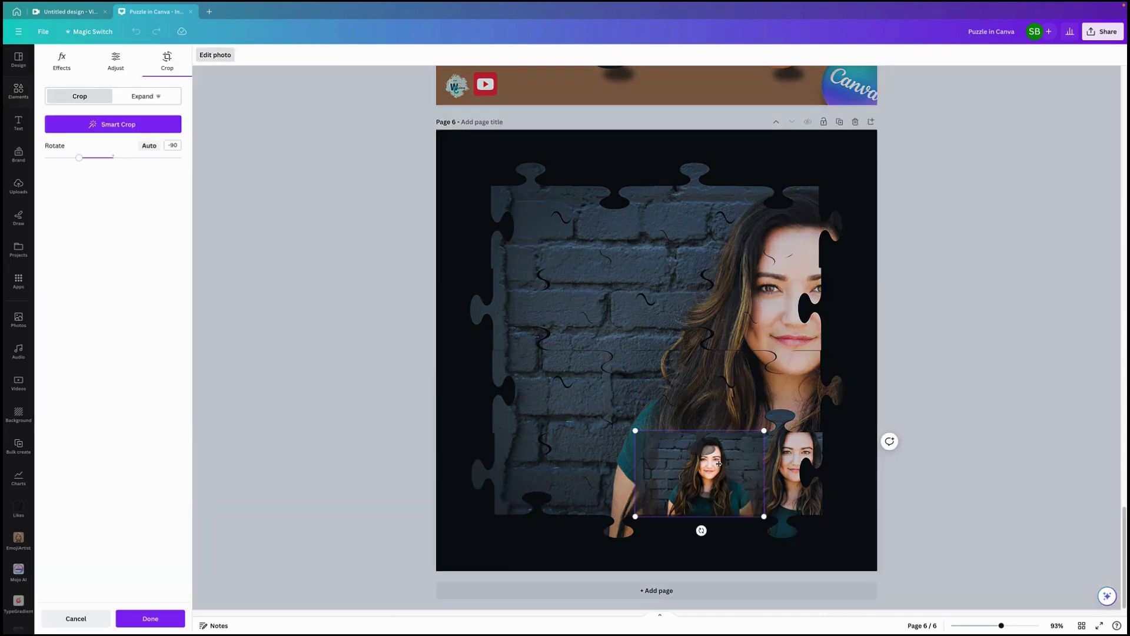
drag(635, 432, 211, 92)
drag(357, 197, 633, 237)
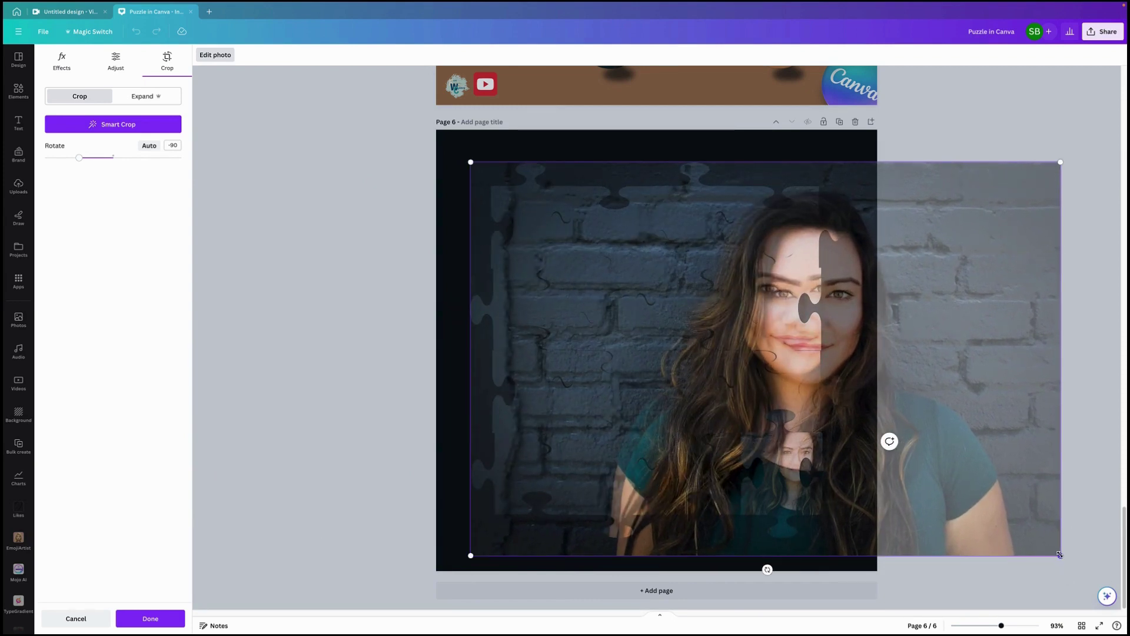
drag(1059, 554, 1029, 542)
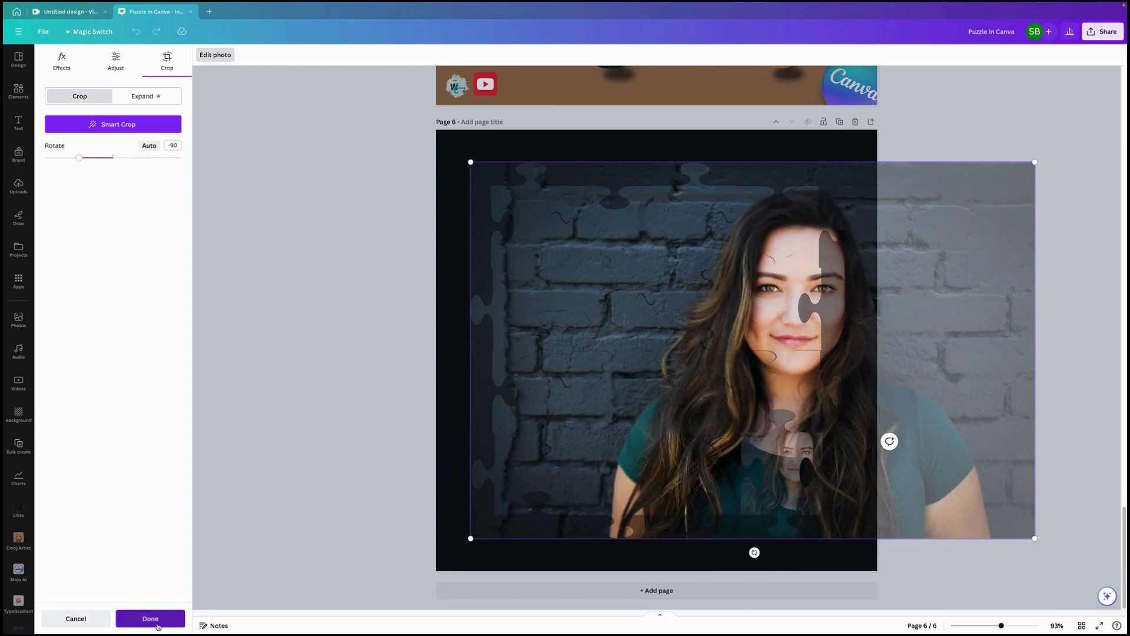
click(151, 619)
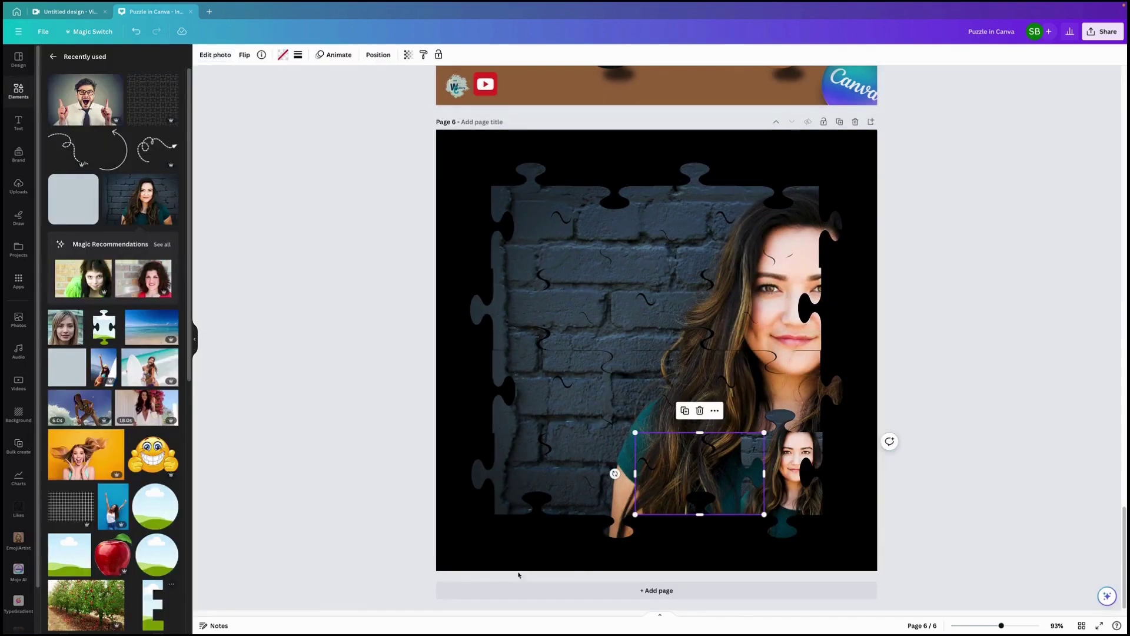
- Resize and move the bottom-right piece's photo to show the woman's green top and hair
double_click(787, 458)
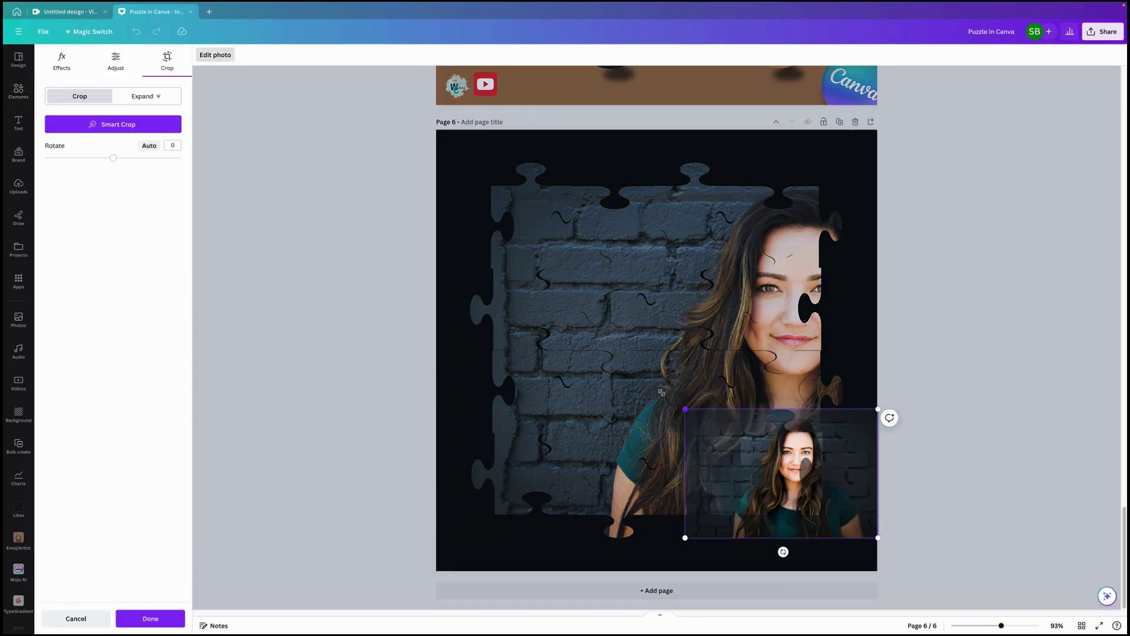
drag(686, 409, 223, 100)
drag(322, 166, 573, 233)
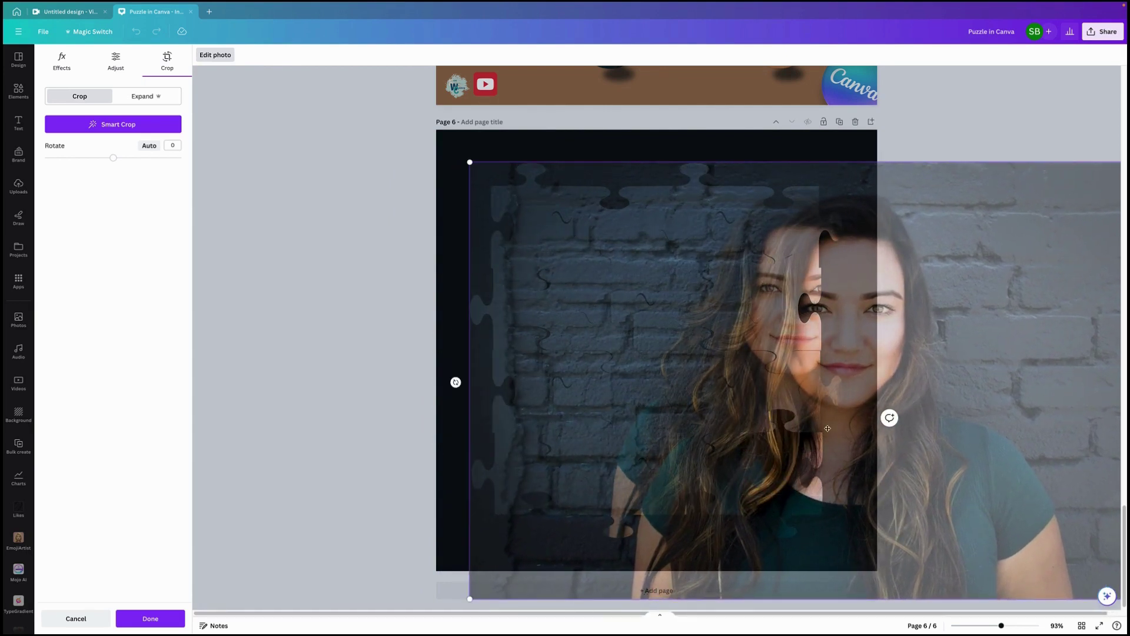
scroll(863, 615, right, 2)
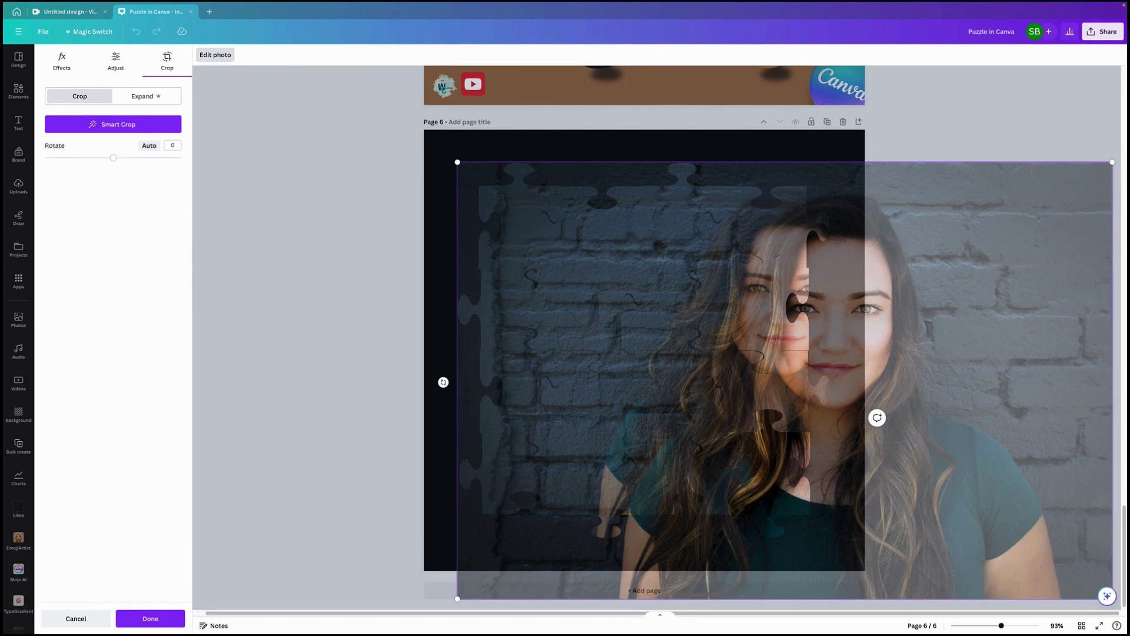
scroll(1124, 521, down, 1)
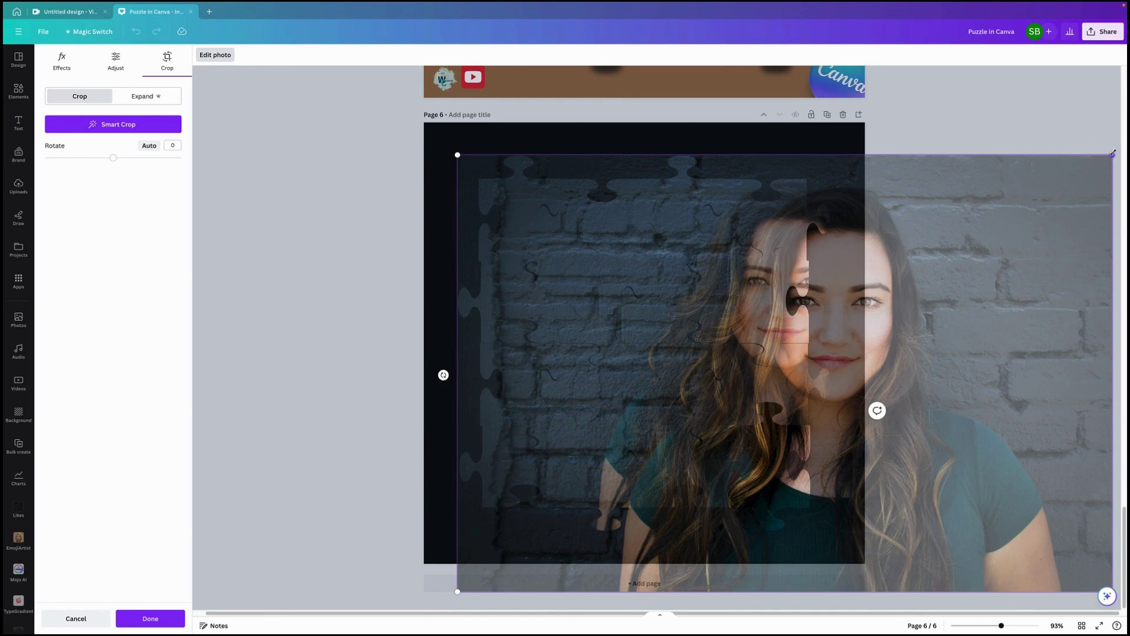
drag(1113, 153, 1058, 191)
drag(704, 311, 706, 269)
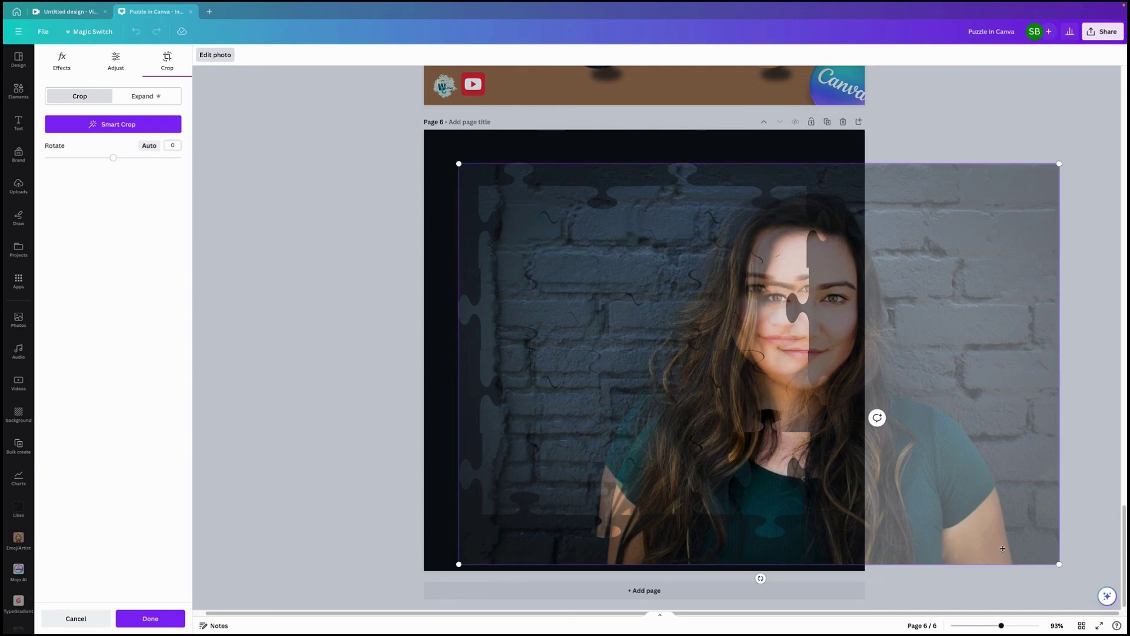
drag(1054, 563, 1013, 550)
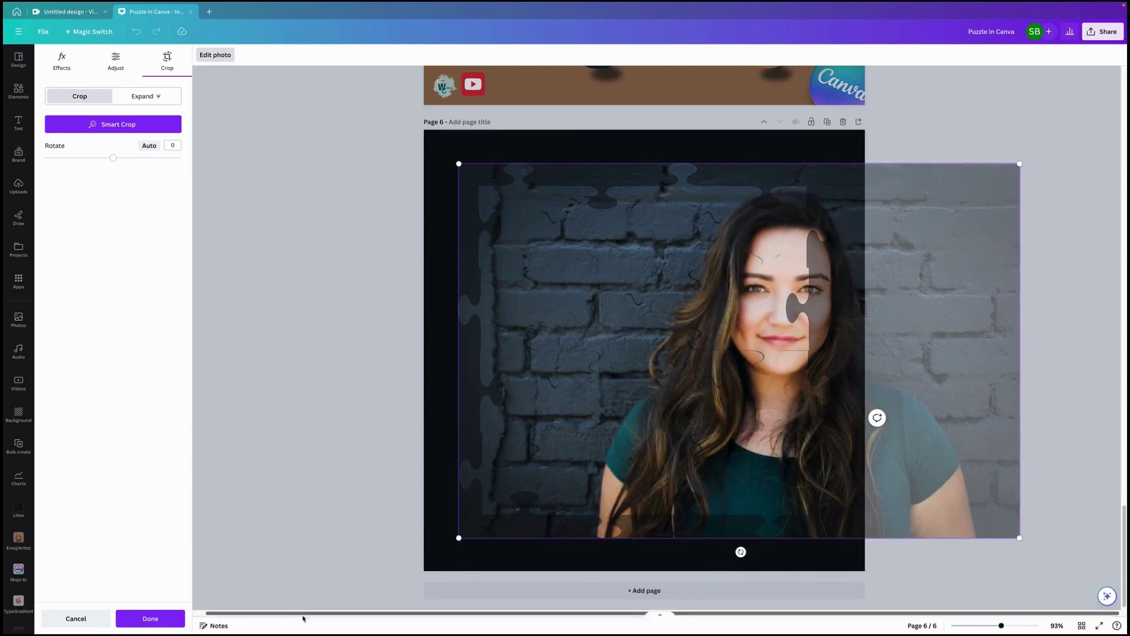
click(151, 619)
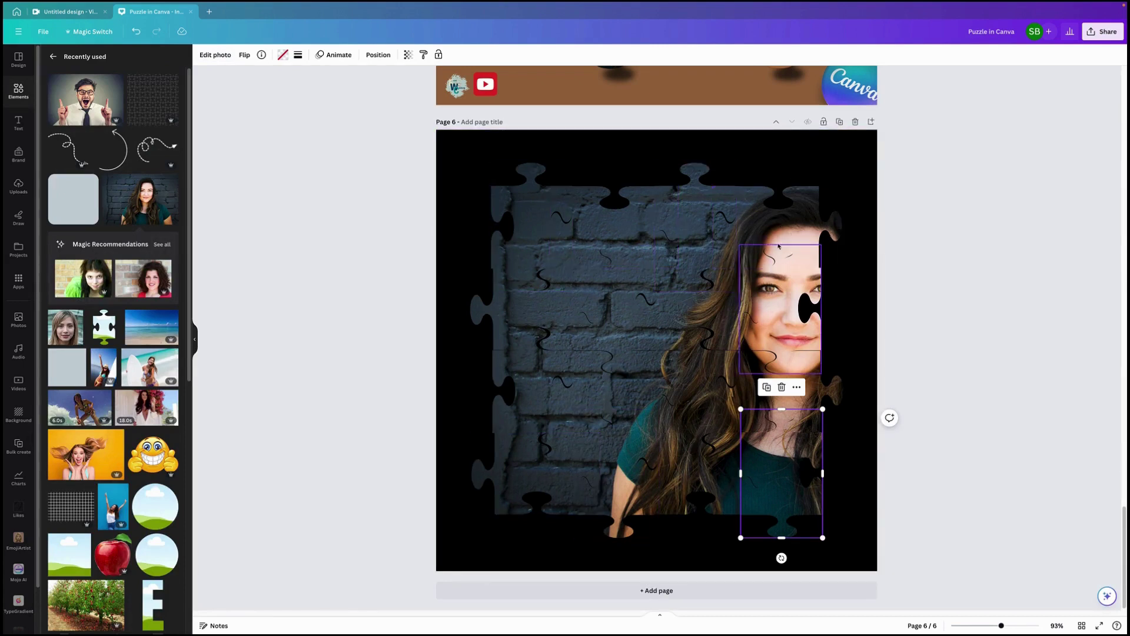
- Duplicate Page 6 with the completed brick-wall portrait puzzle as Page 7
click(827, 458)
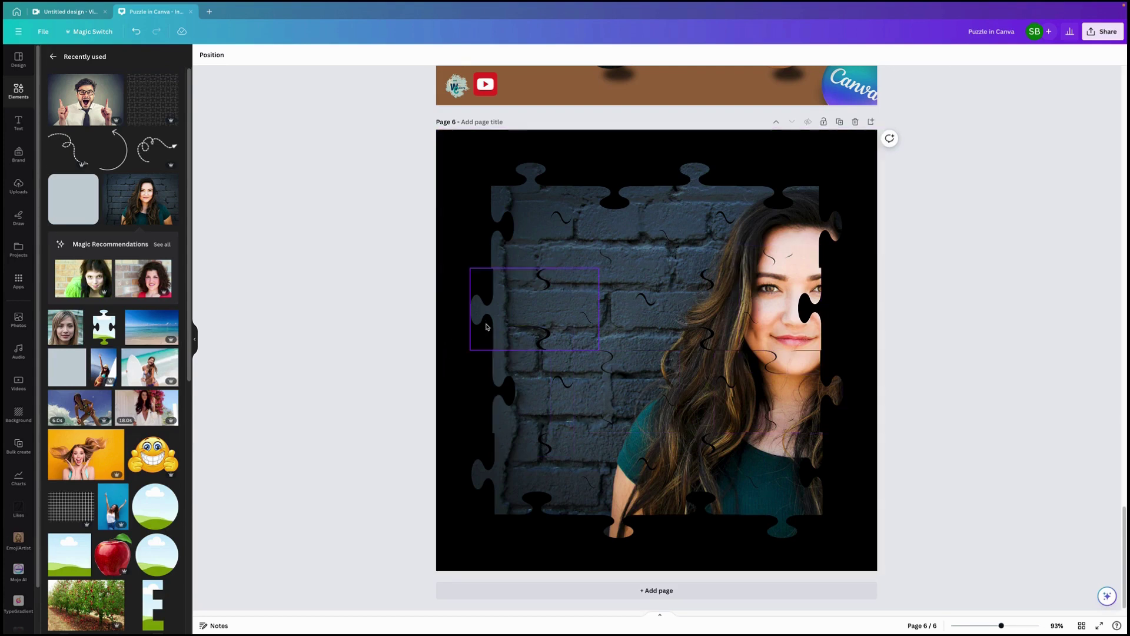
drag(448, 150, 891, 565)
right_click(586, 309)
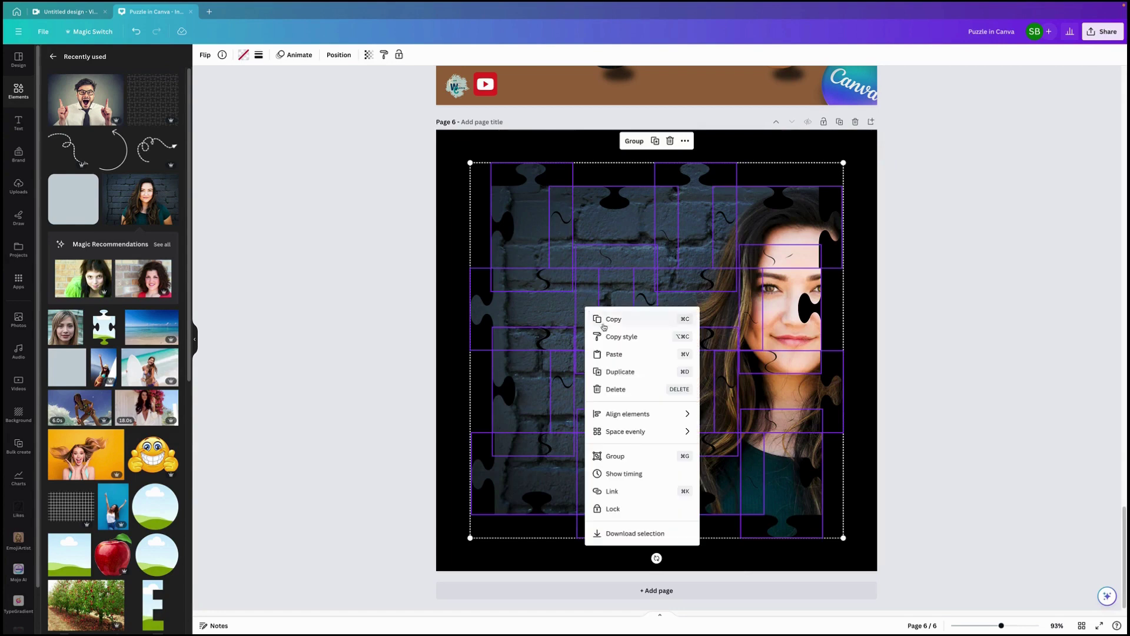
click(527, 295)
click(988, 246)
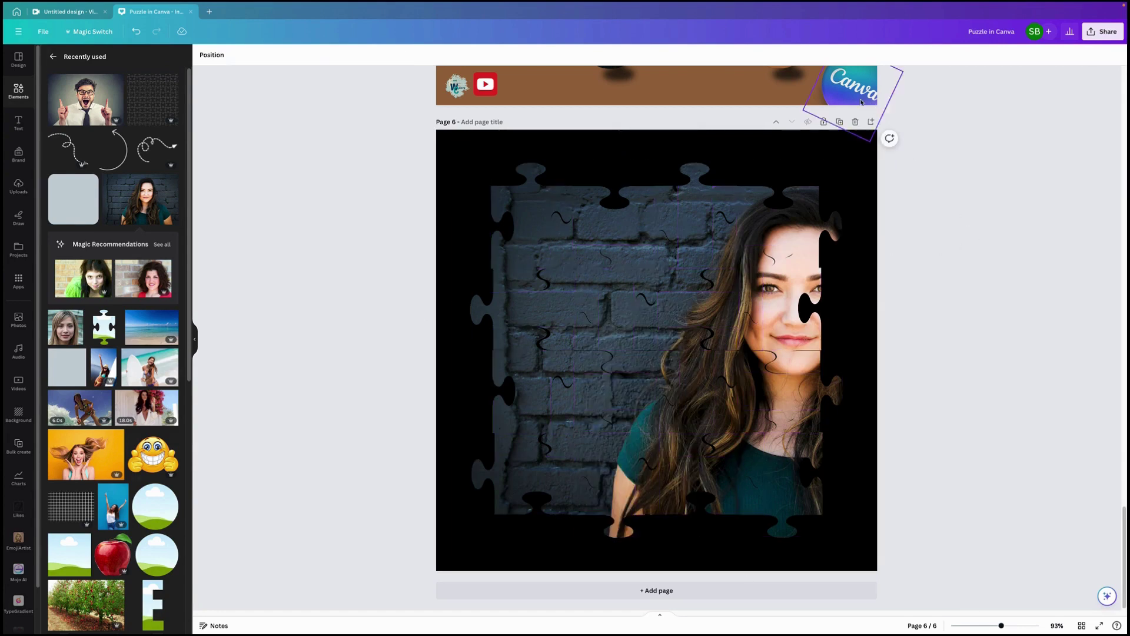
click(839, 123)
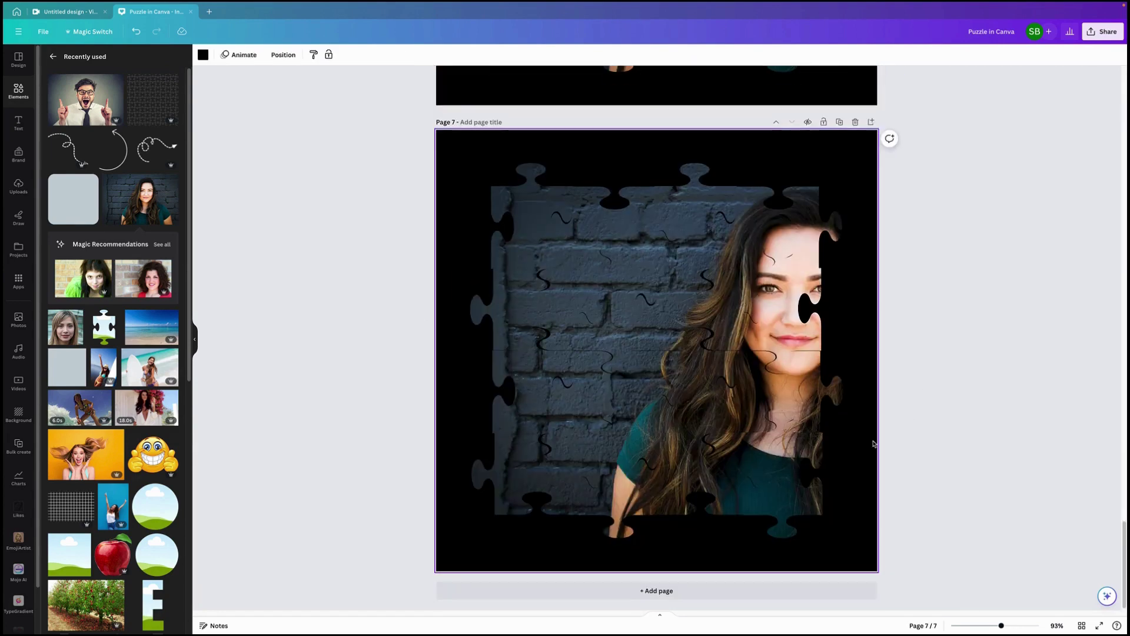
- Set the Page 7 background to light grey and drag the upper-right piece out rightward
click(205, 54)
click(145, 294)
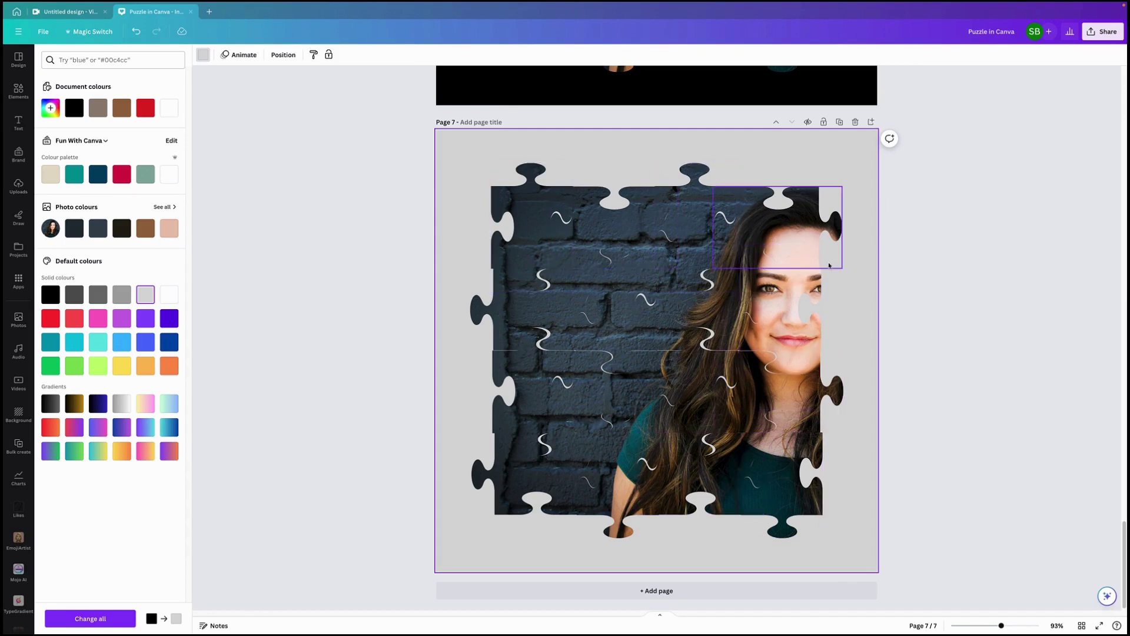
click(797, 242)
drag(791, 242, 831, 239)
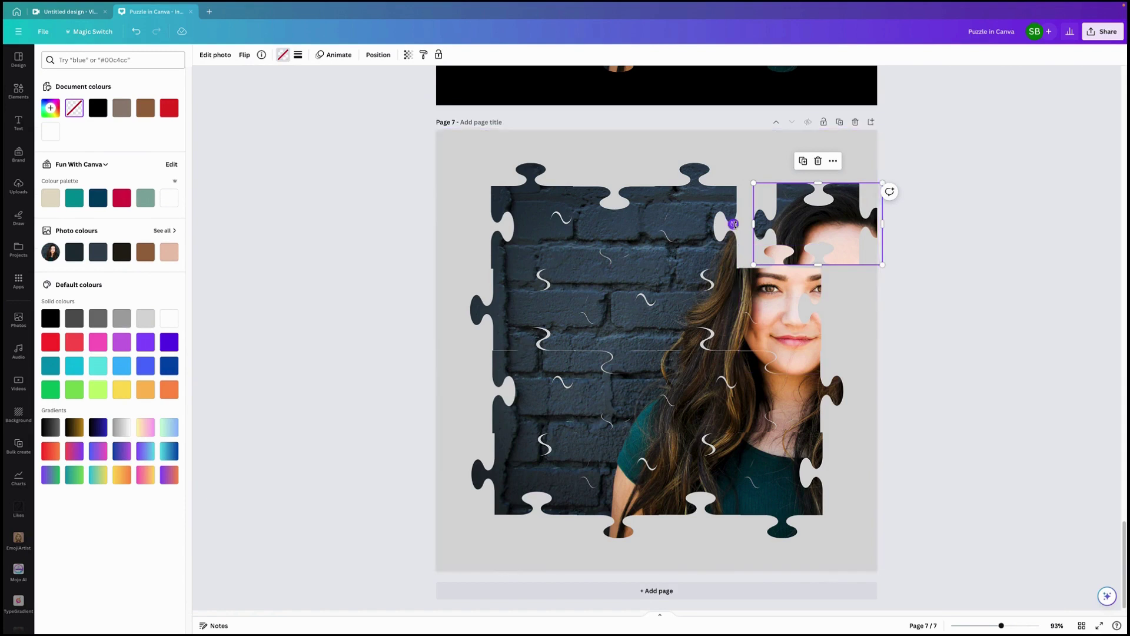
- Tilt the upper-right piece, pull out and tilt the bottom-right piece, and pull the left-edge piece left
drag(890, 191, 829, 219)
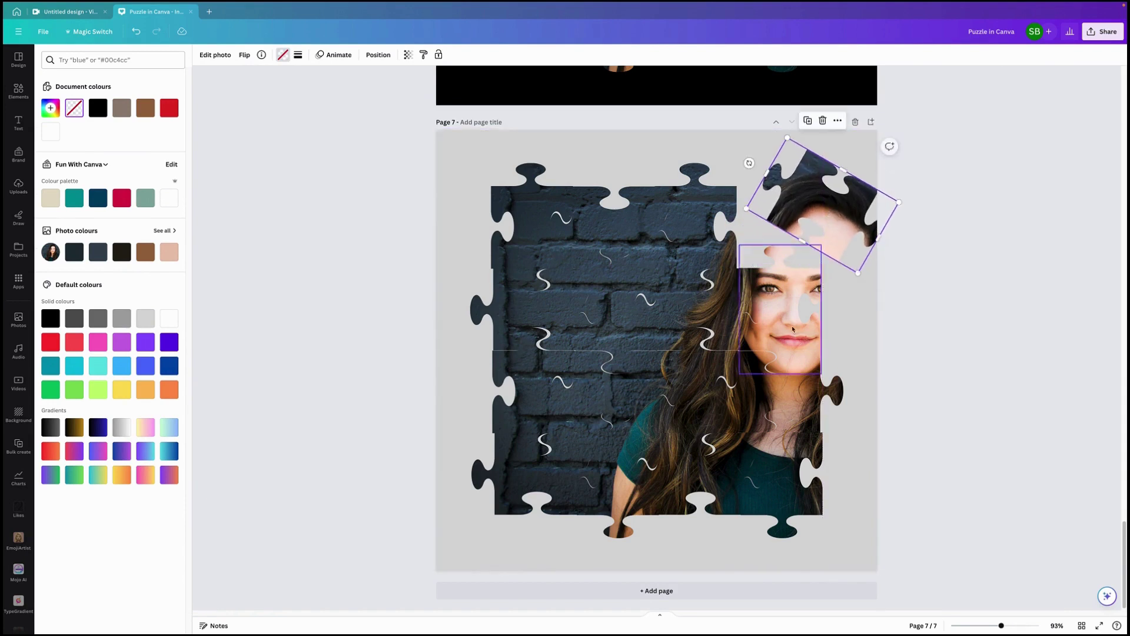
click(780, 458)
drag(779, 458, 808, 477)
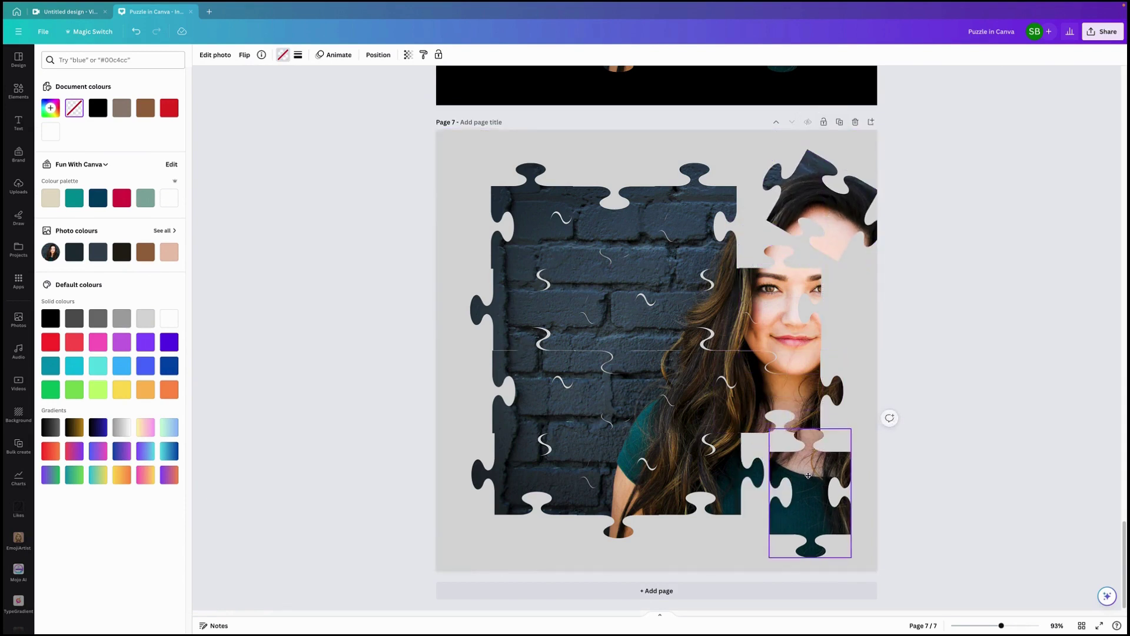
drag(810, 579, 773, 588)
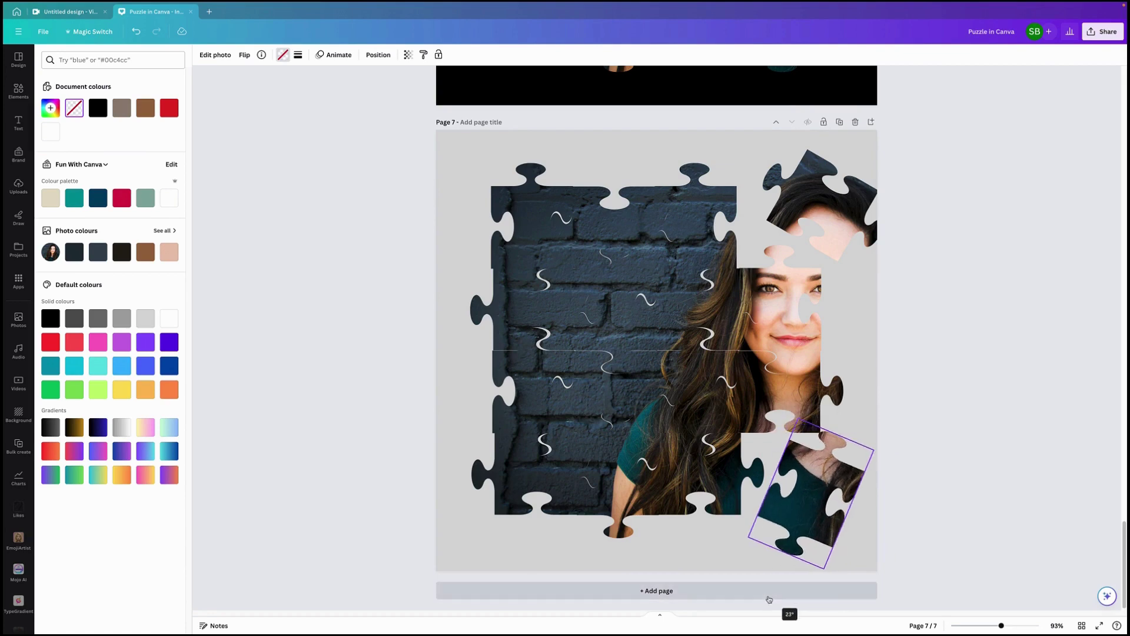
click(517, 308)
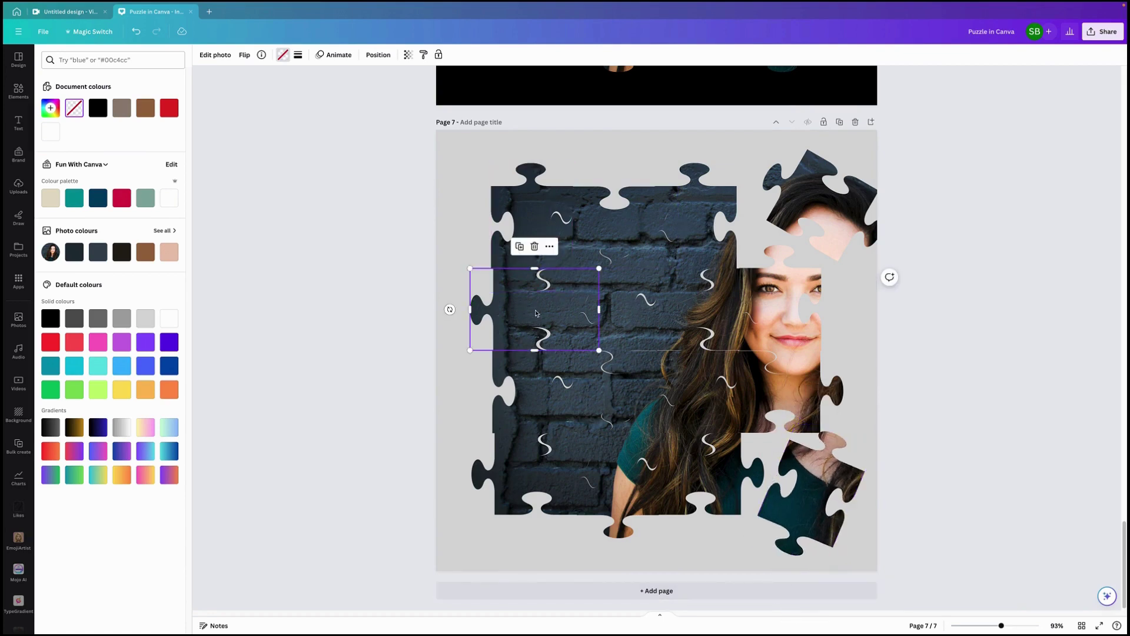
drag(517, 308, 484, 318)
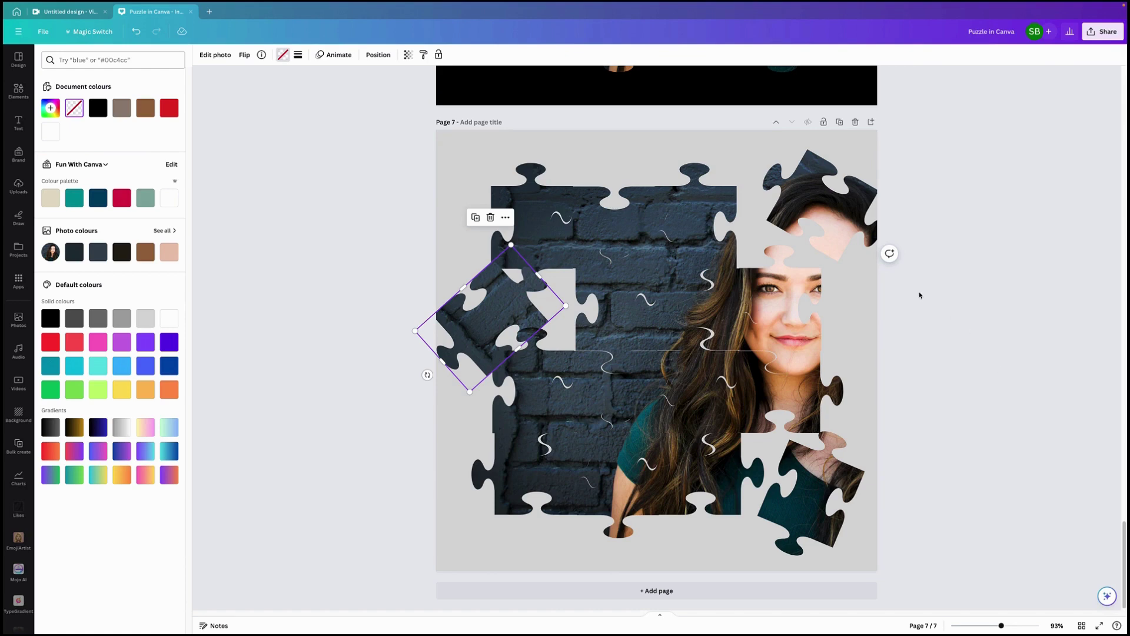
mouse_move(805, 17)
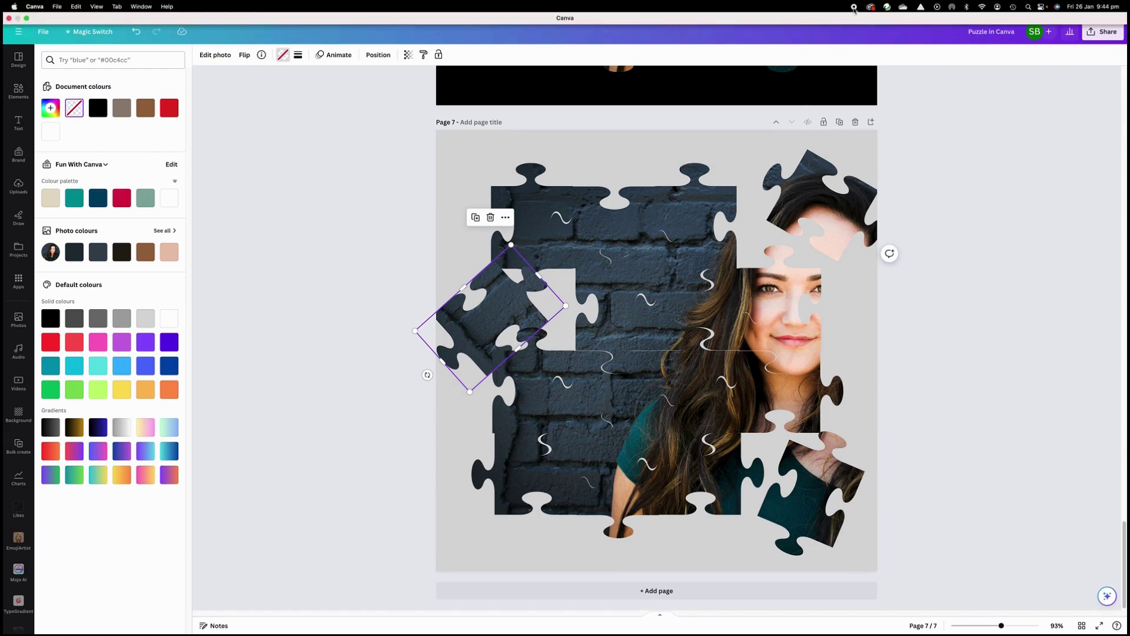